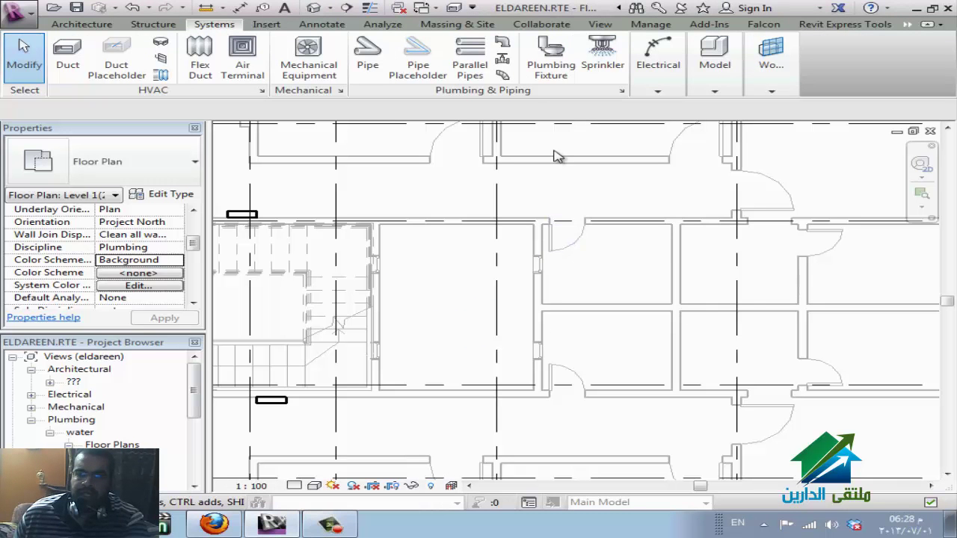
Place two M_Lavatory - Wall Mounted 485 mmx355 mm - Public fixtures back to back across the shared wall
left_click(552, 54)
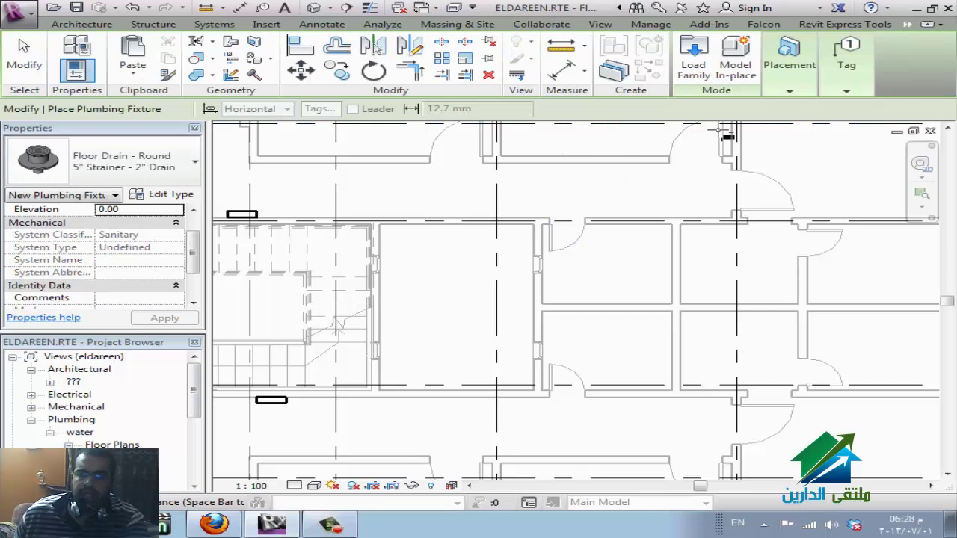
left_click(167, 170)
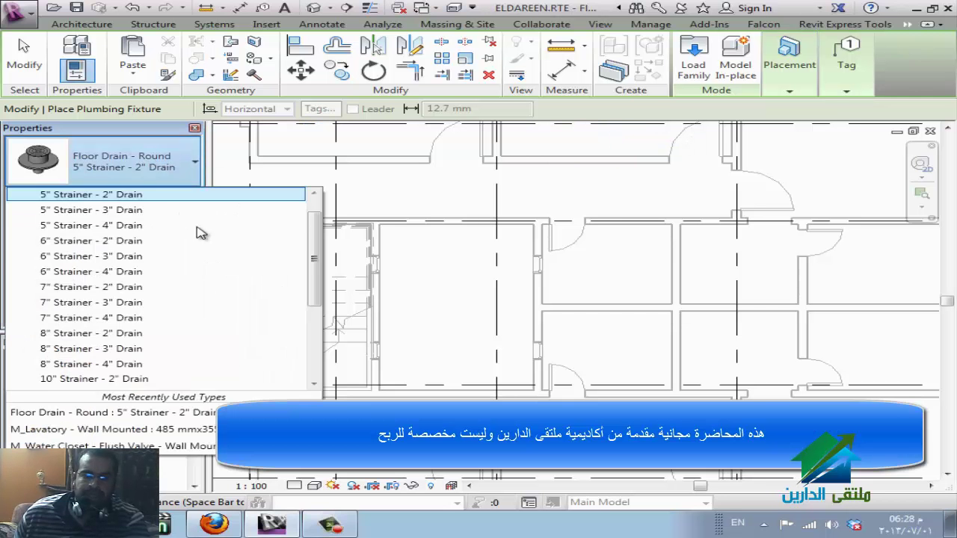
scroll(200, 233, "up", 1)
scroll(201, 233, "down", 2)
scroll(200, 234, "down", 2)
scroll(202, 236, "down", 1)
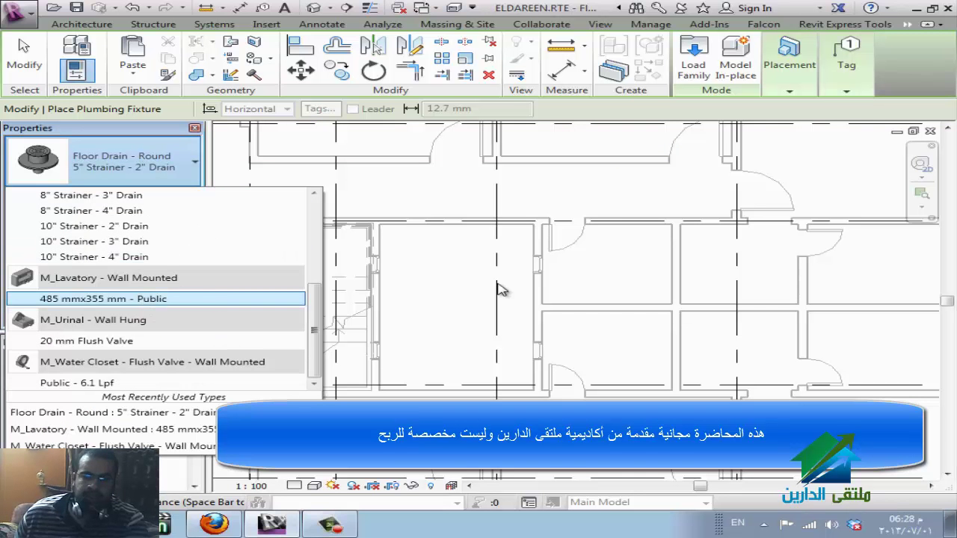
left_click(605, 305)
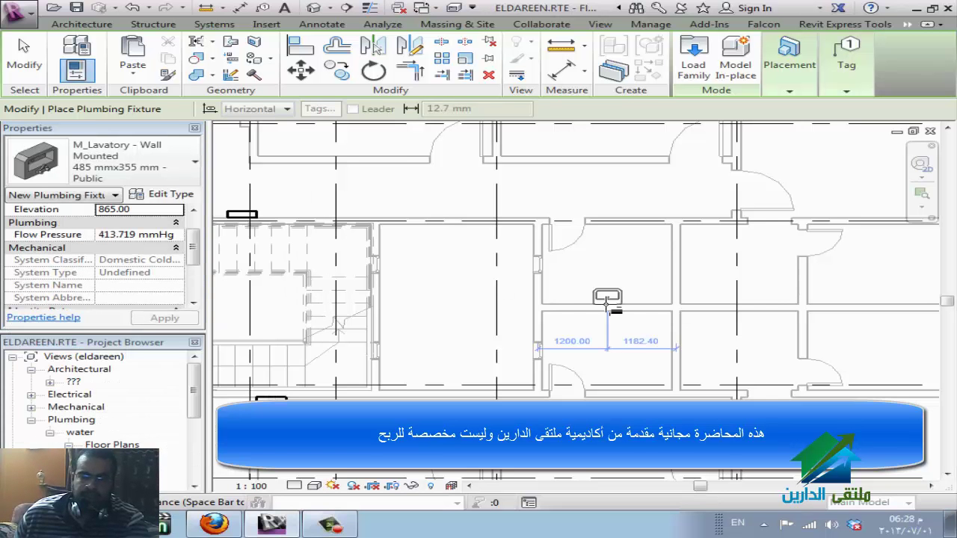
left_click(608, 306)
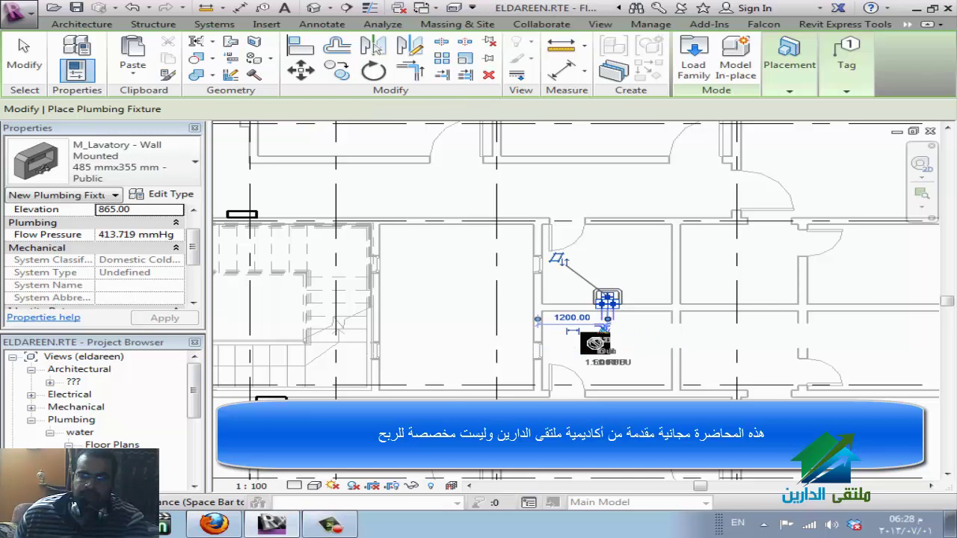
scroll(598, 329, "up", 3)
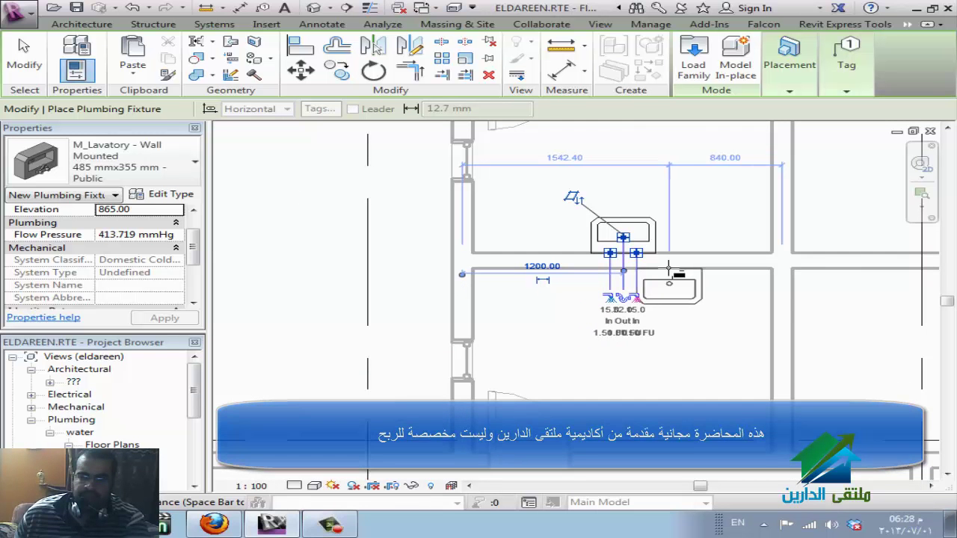
left_click(636, 271)
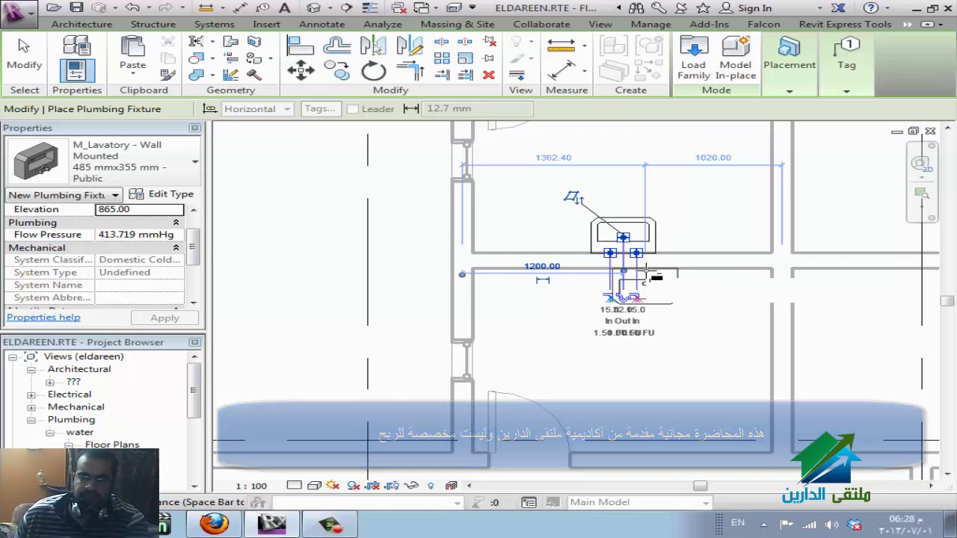
key("Escape")
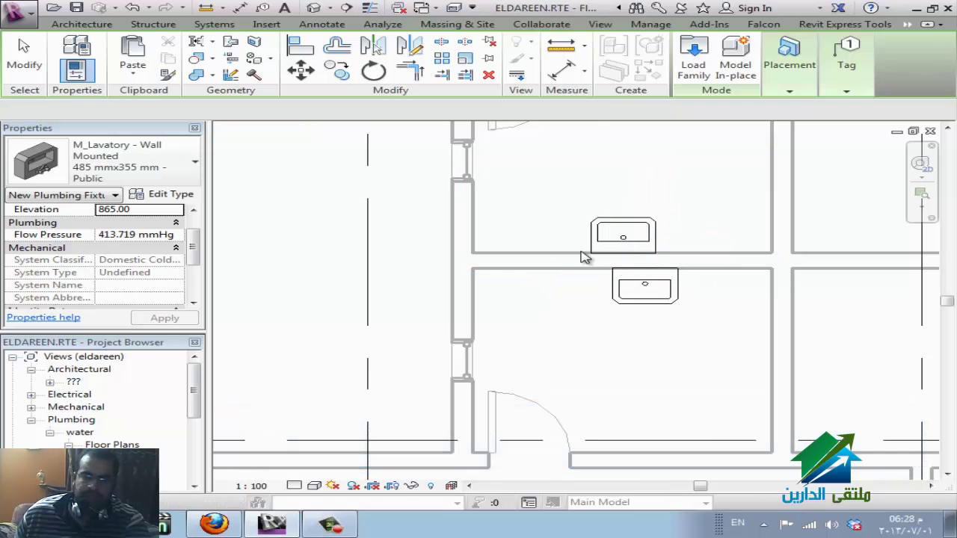
key("Escape")
Align the lower lavatory's edge with the upper lavatory's left edge using AL
key("a")
key("l")
left_click(592, 251)
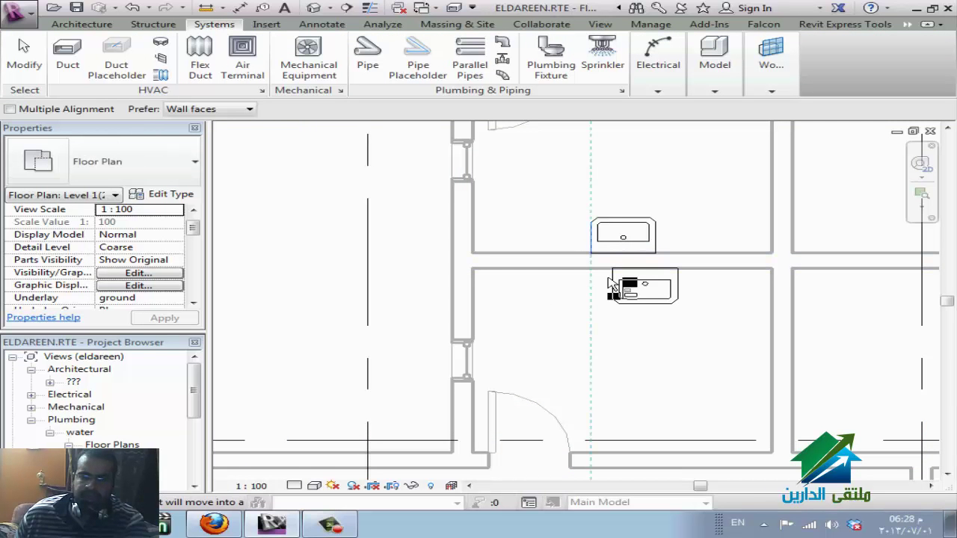
left_click(612, 284)
key("Escape")
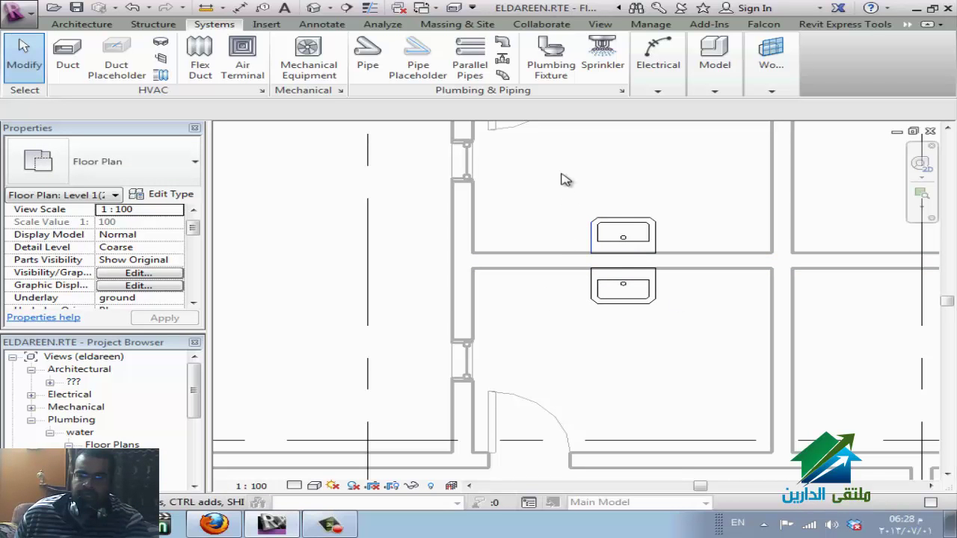
Move both lavatories together a short distance to the right along the wall
left_click_drag(554, 173, 705, 332)
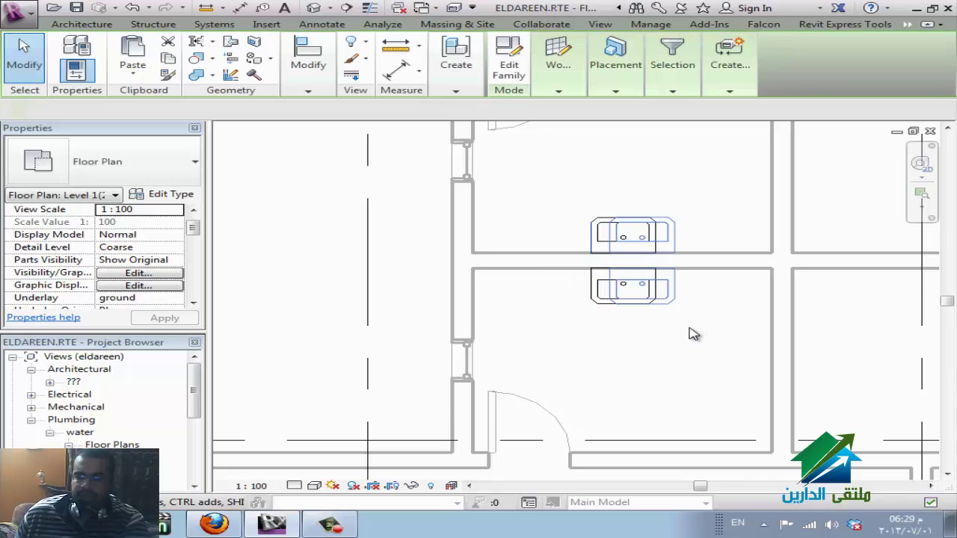
left_click_drag(694, 335, 696, 345)
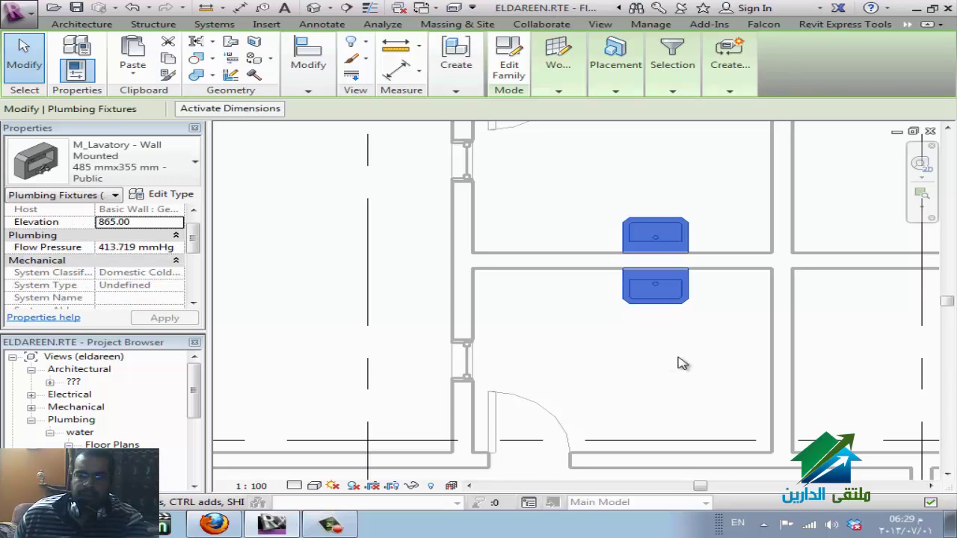
left_click(610, 354)
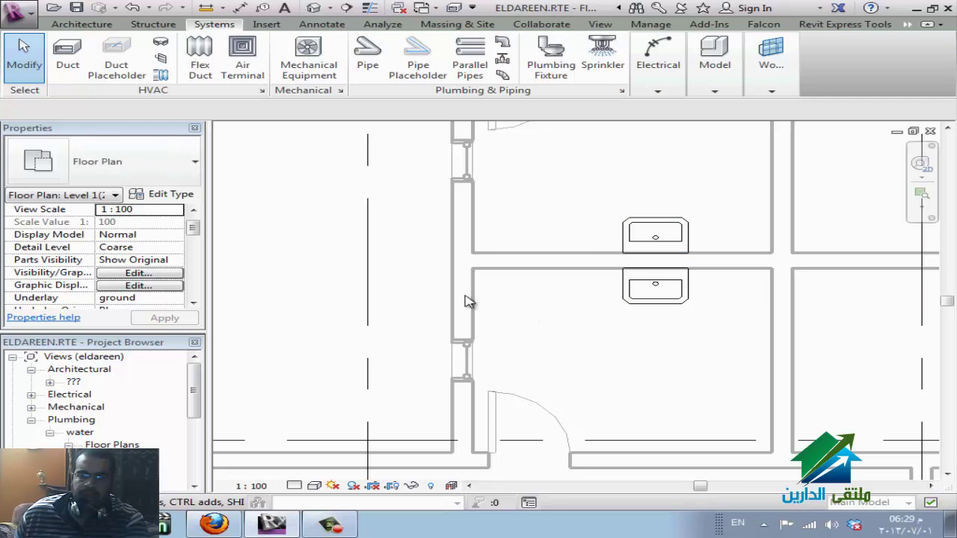
Place an M_Water Closet - Flush Valve - Wall Mounted Public - 6.1 Lpf in the lower and upper rooms
left_click(551, 63)
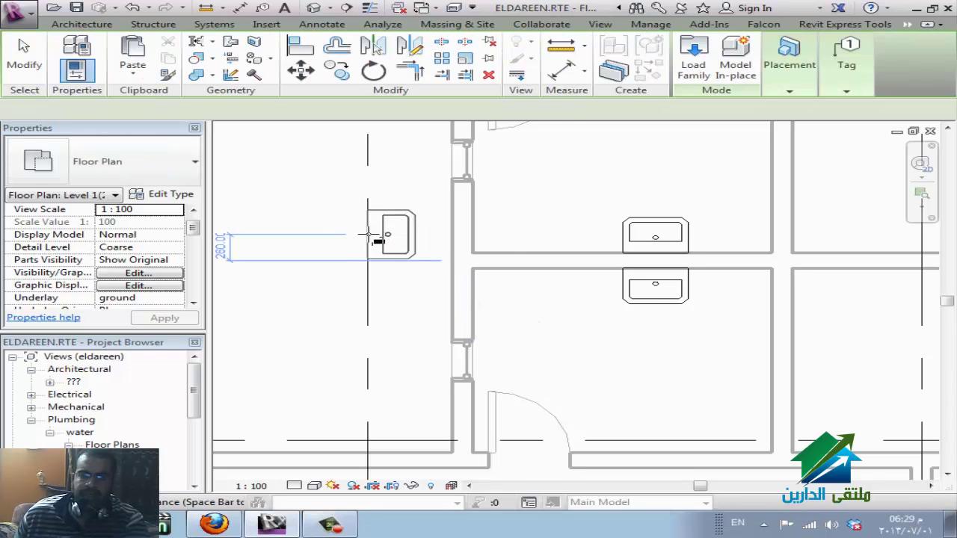
left_click(180, 176)
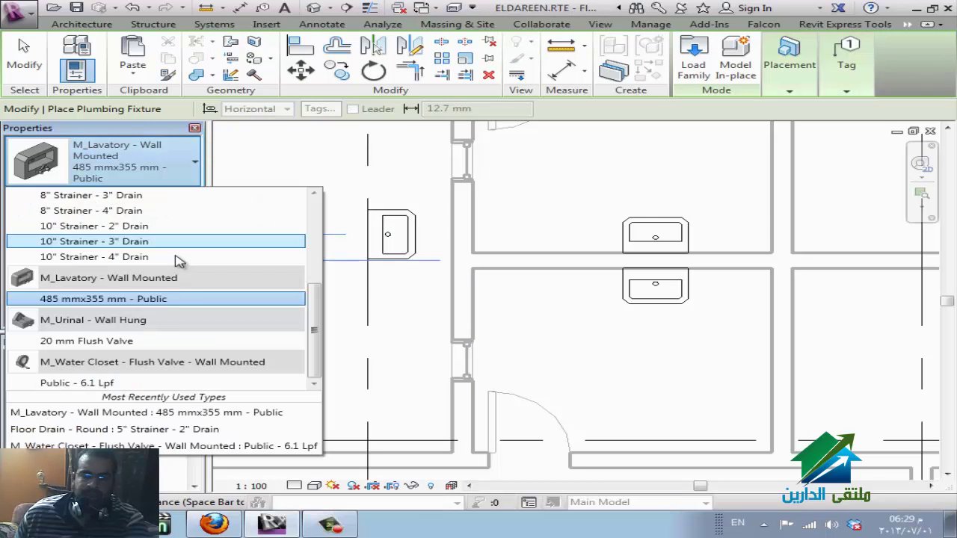
left_click(134, 383)
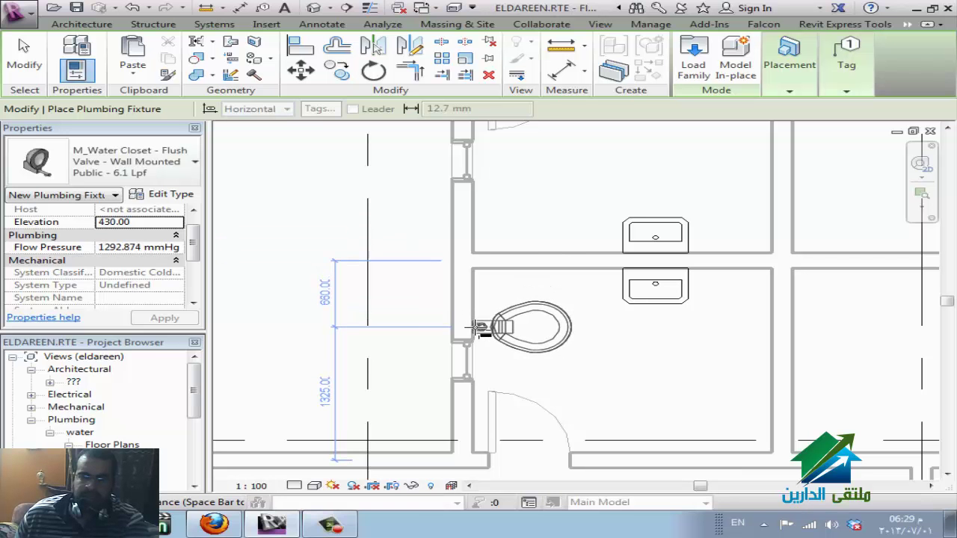
left_click(477, 326)
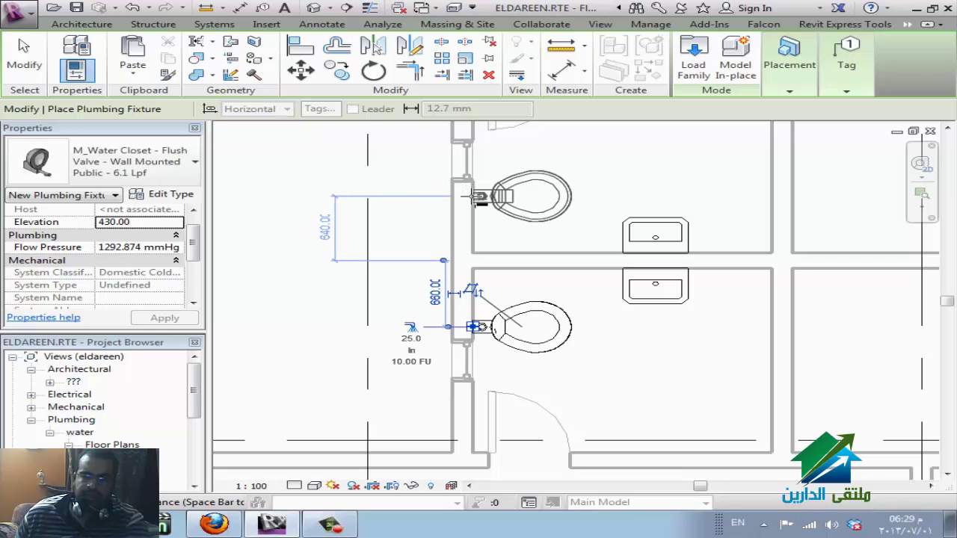
left_click(477, 197)
key("Escape")
key("Escape")
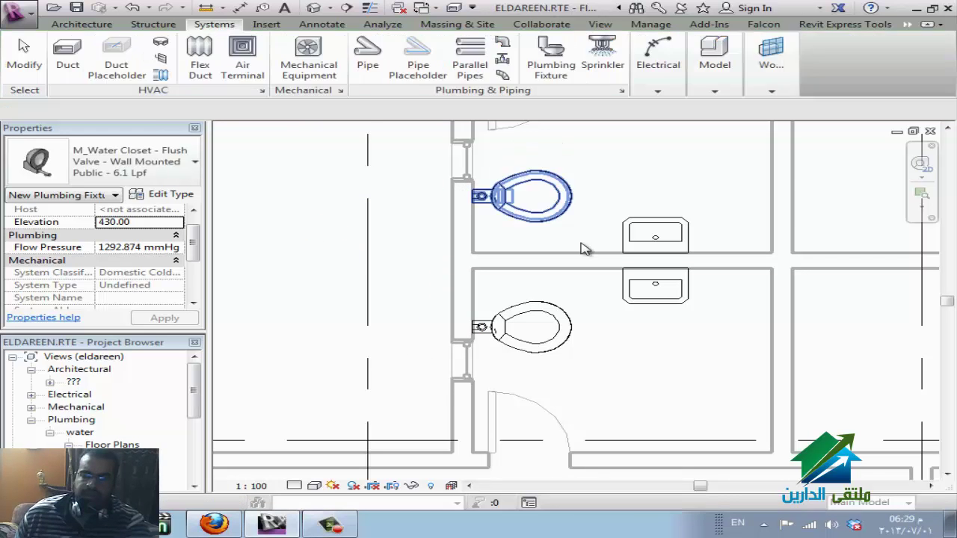
scroll(608, 230, "down", 1)
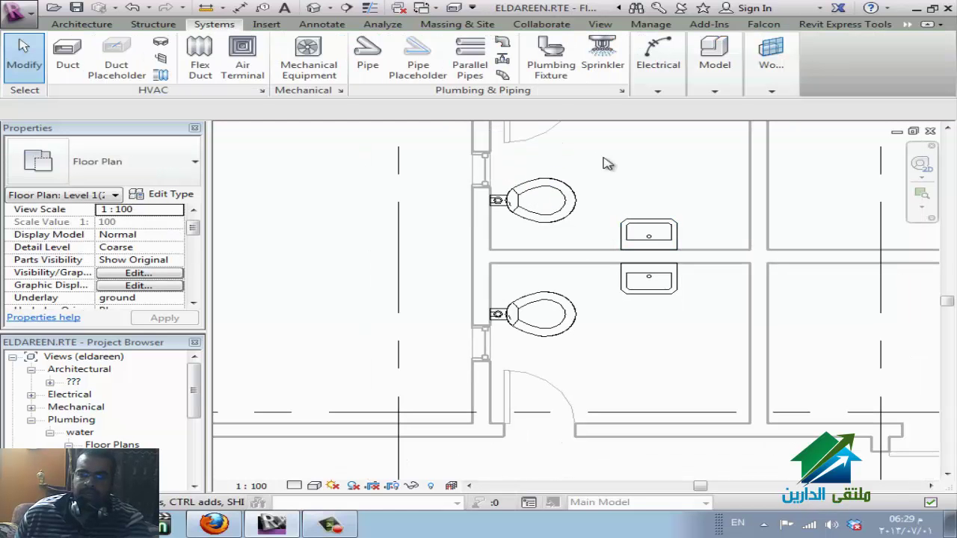
Place a Floor Drain - Round 5" Strainer - 2" Drain beside the lavatory in each room
left_click(552, 63)
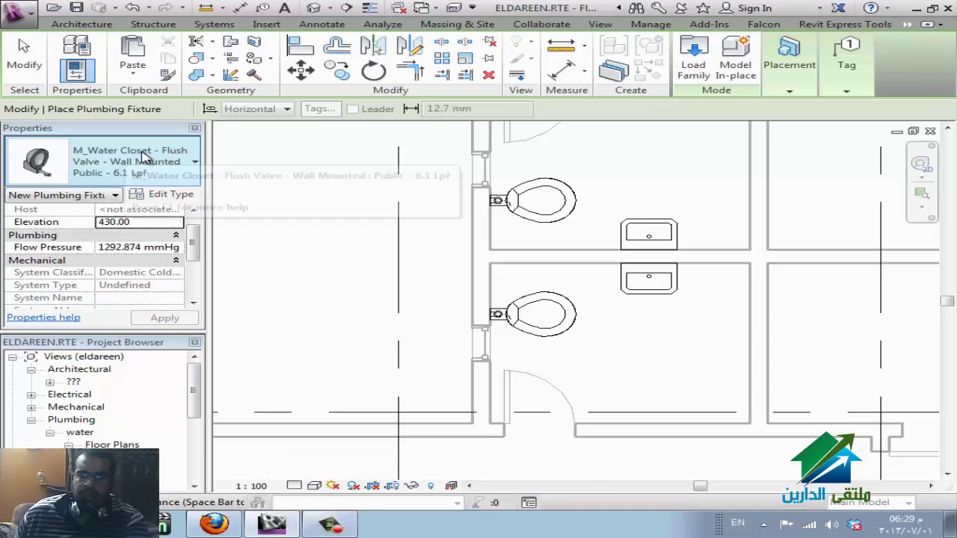
left_click(144, 159)
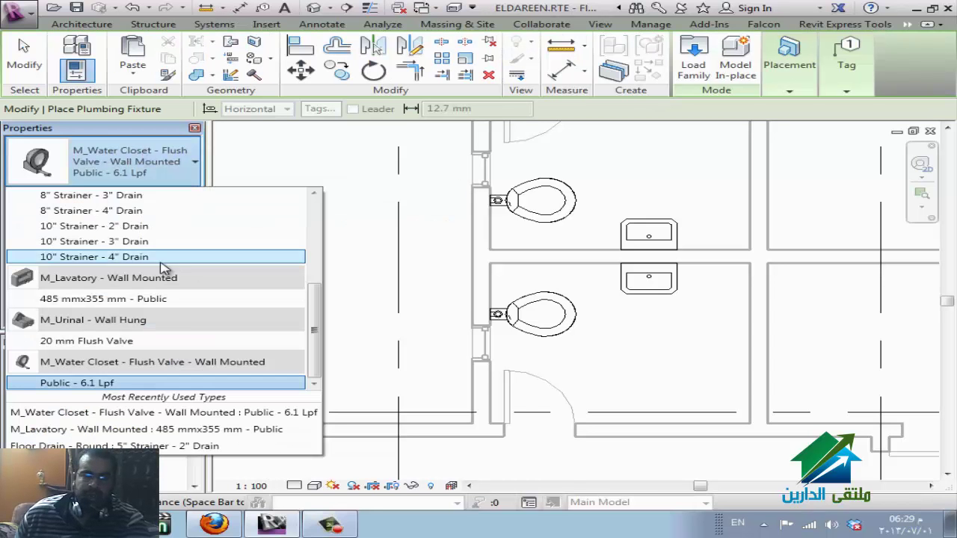
scroll(161, 267, "up", 2)
scroll(163, 266, "up", 2)
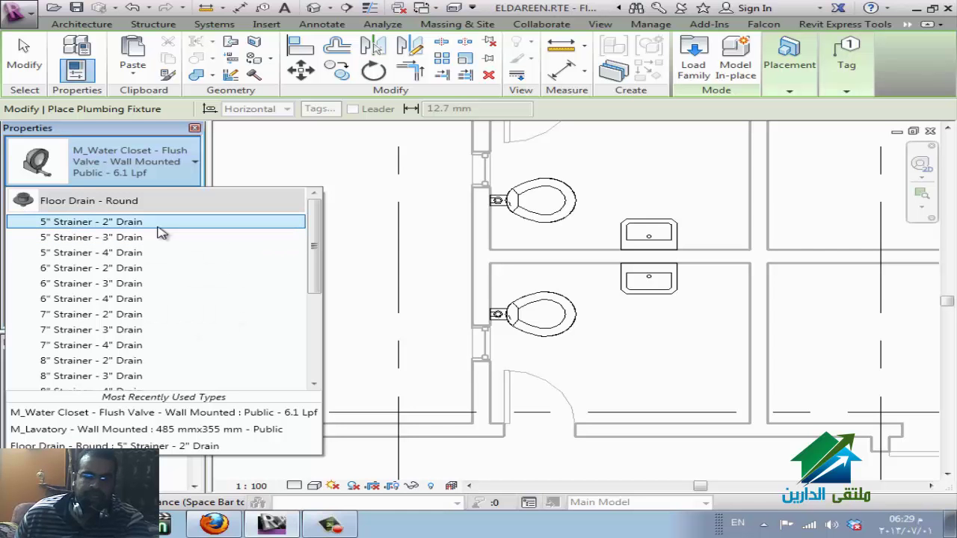
mouse_move(91, 222)
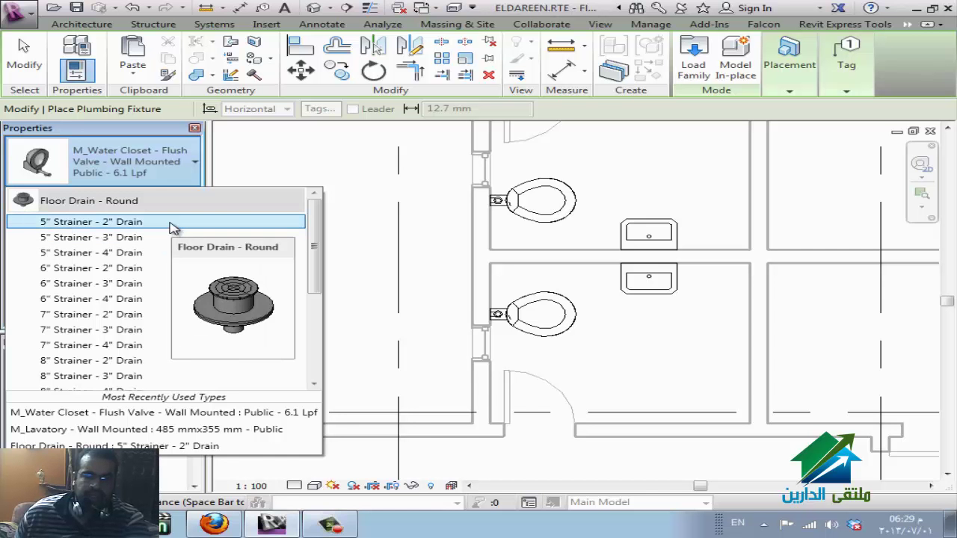
left_click(170, 233)
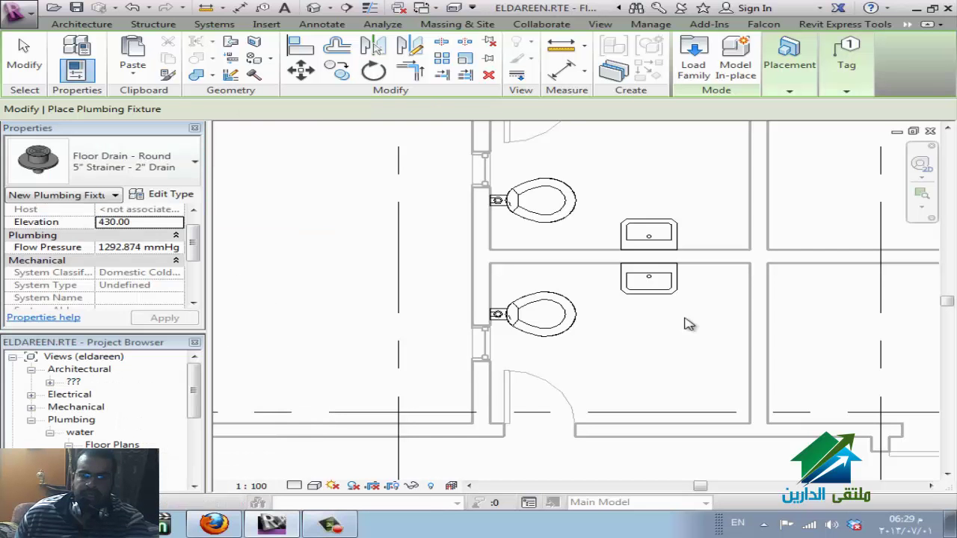
left_click(792, 66)
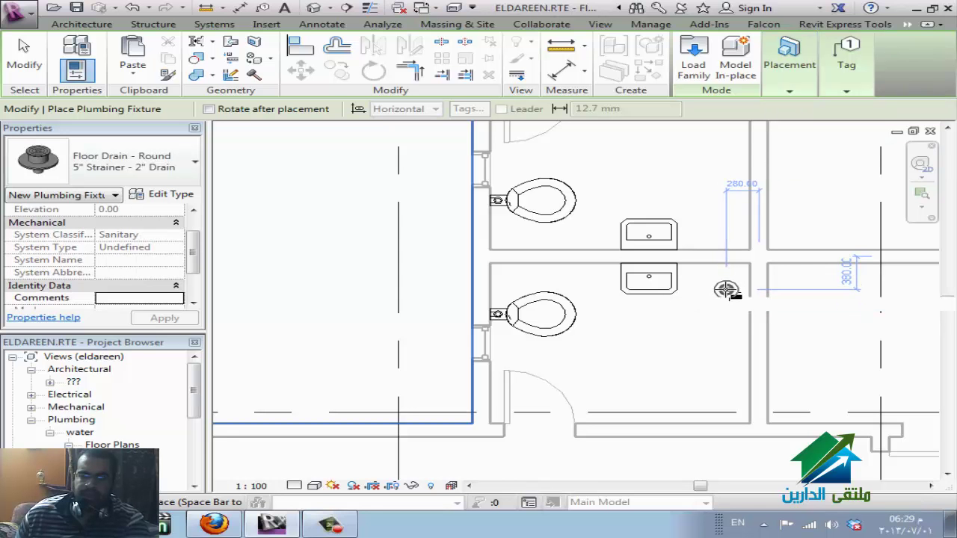
left_click(726, 289)
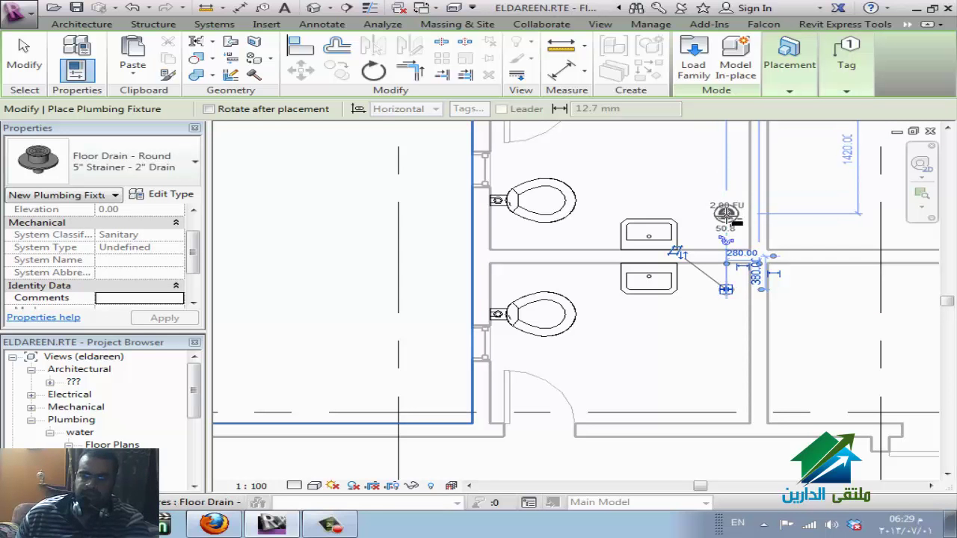
left_click(726, 215)
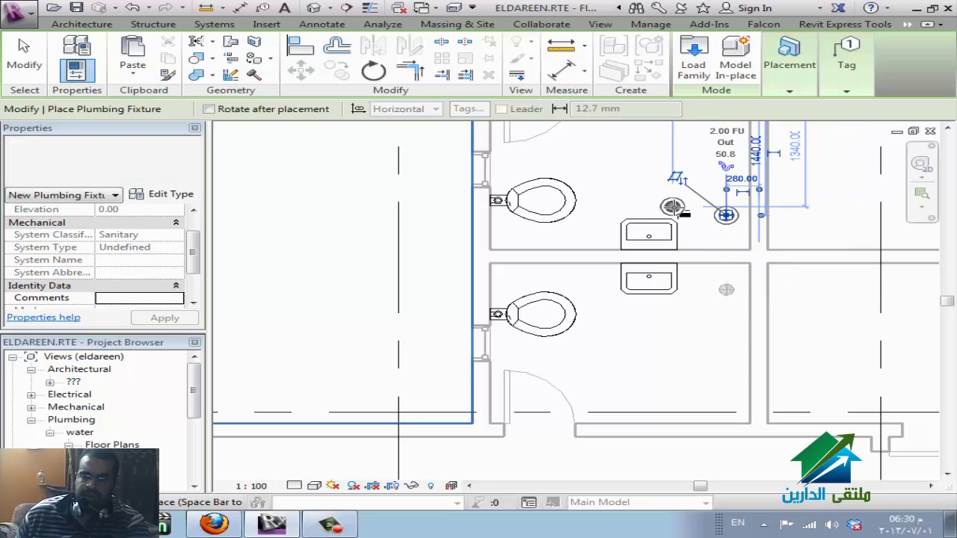
key("Escape")
key("Escape")
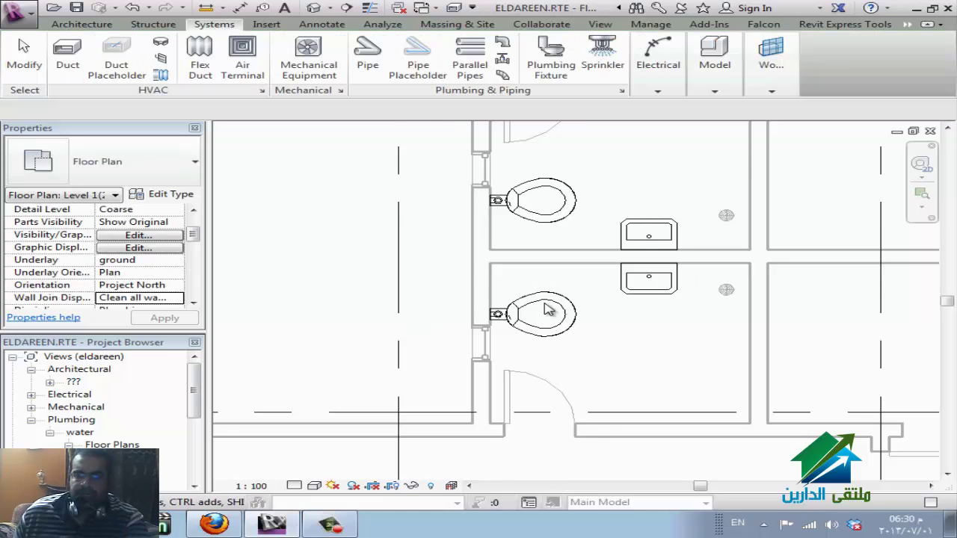
Select the upper lavatory and start a pipe from its water connector
scroll(641, 318, "up", 2)
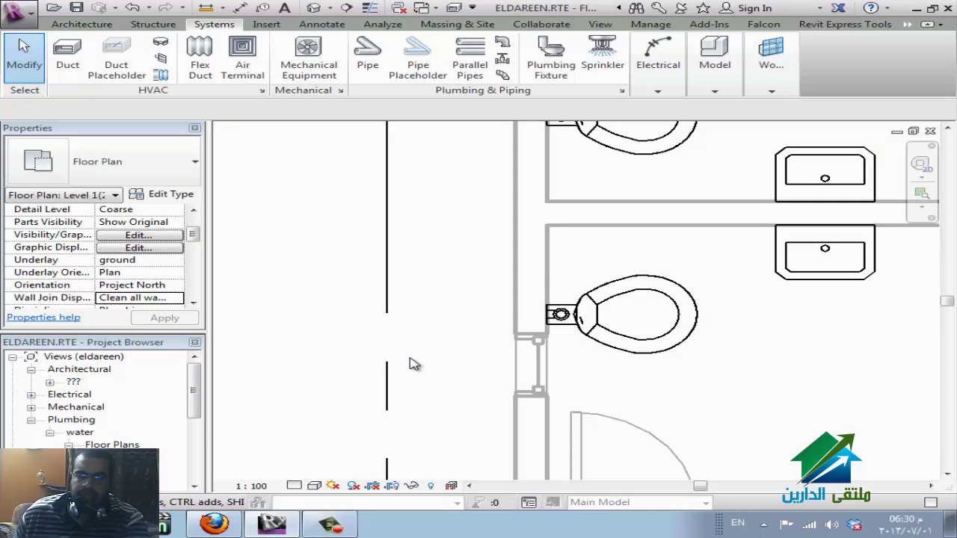
scroll(403, 364, "down", 2)
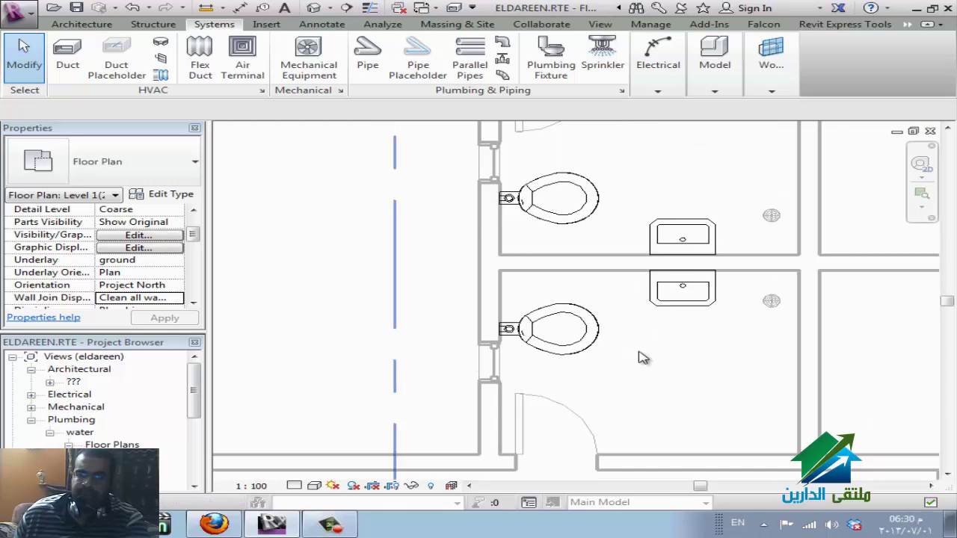
scroll(623, 316, "up", 2)
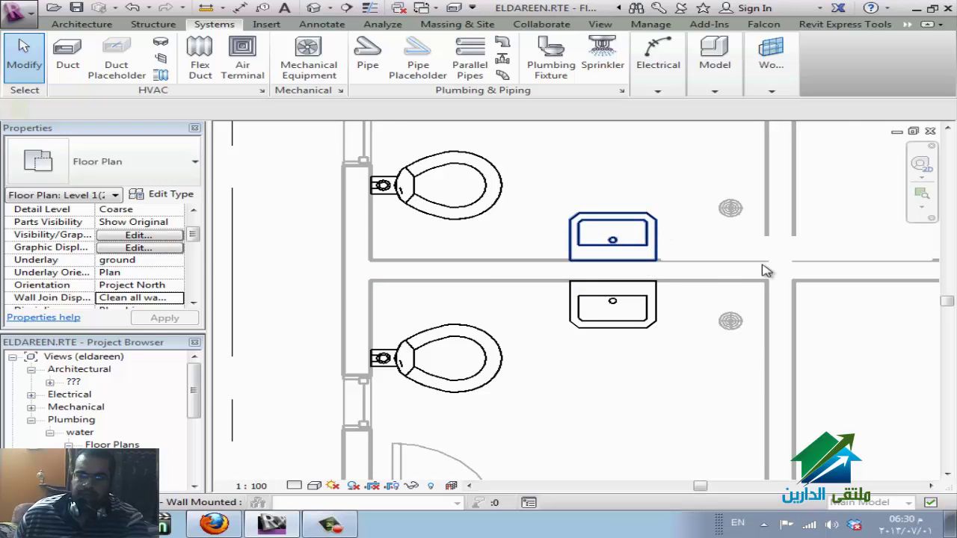
left_click(663, 230)
scroll(628, 301, "up", 2)
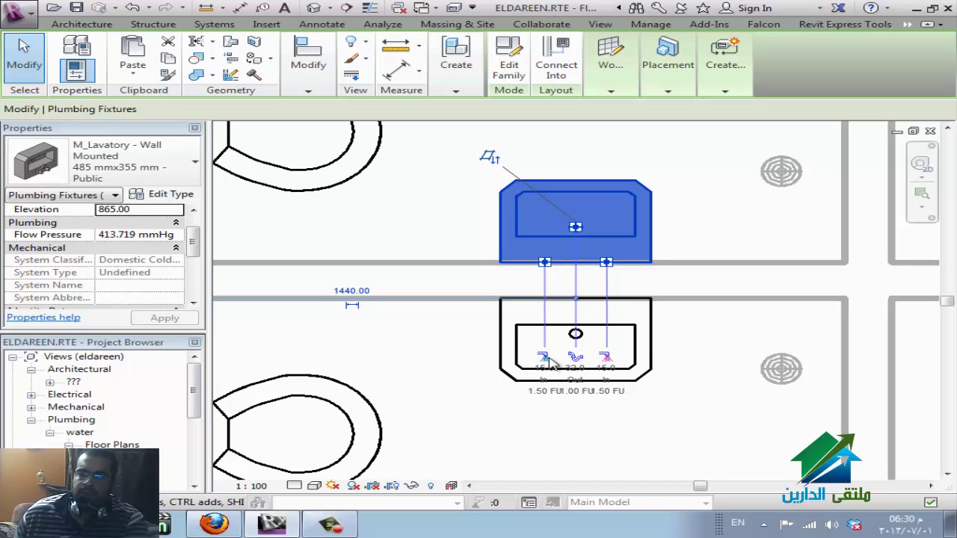
right_click(546, 268)
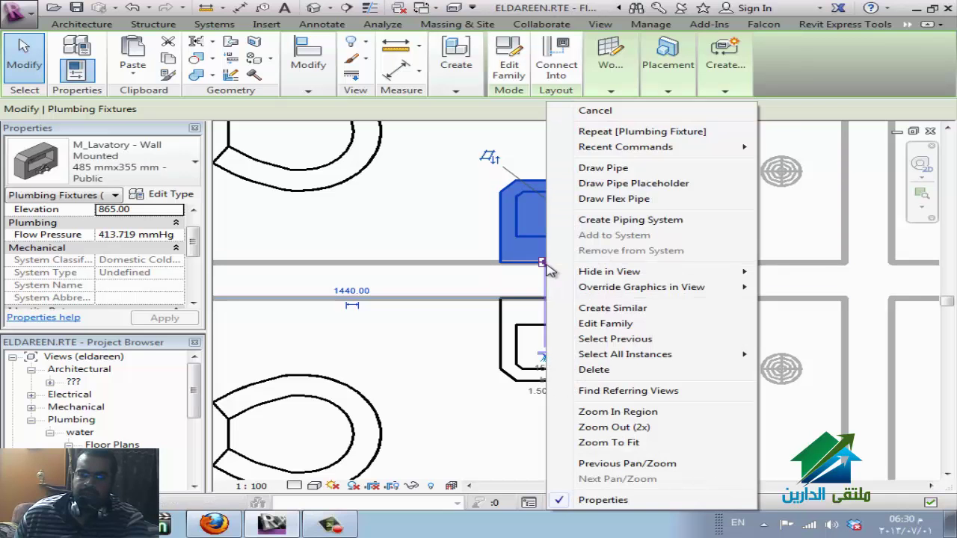
left_click(613, 169)
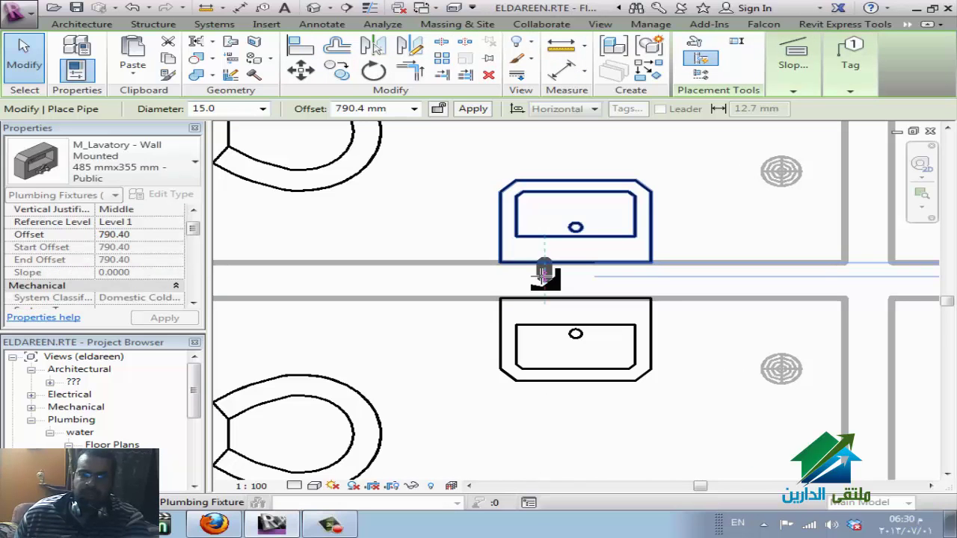
Start the pipe at the upper sink's connection and apply a 2743.2 mm offset
left_click(545, 276)
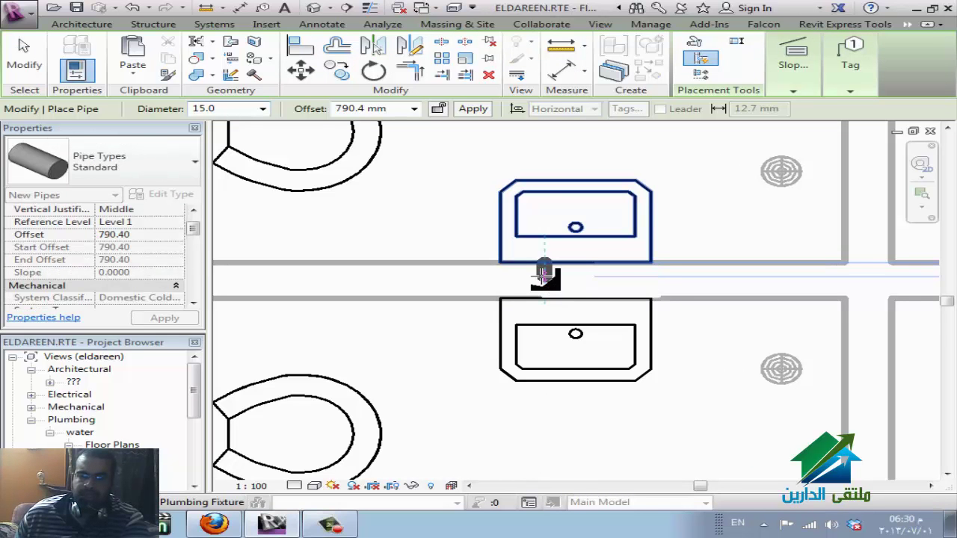
scroll(544, 277, "up", 1)
scroll(544, 278, "up", 1)
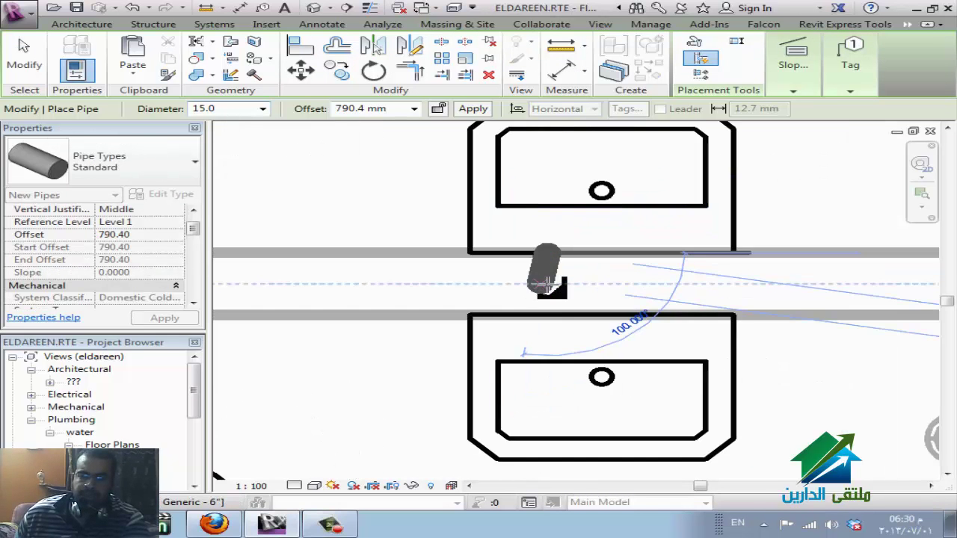
left_click(547, 284)
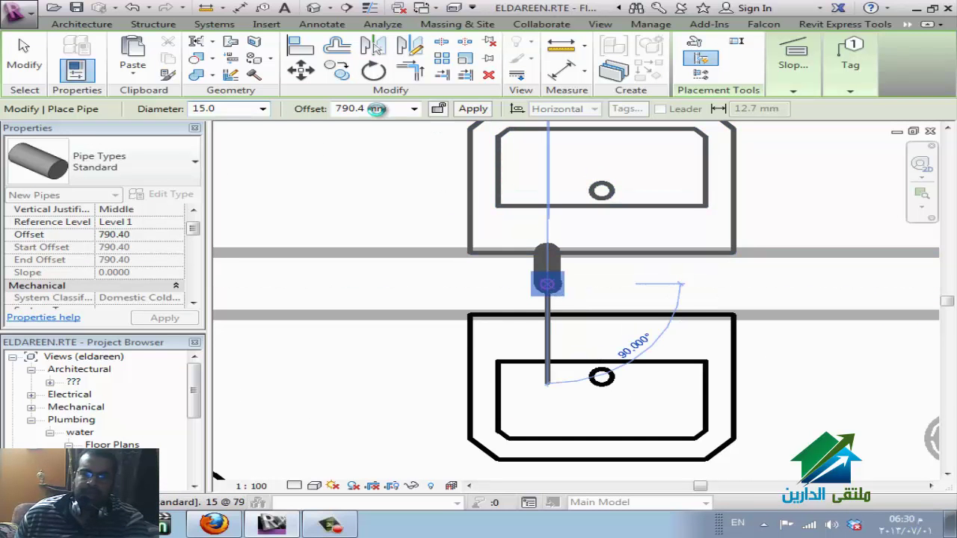
left_click(414, 109)
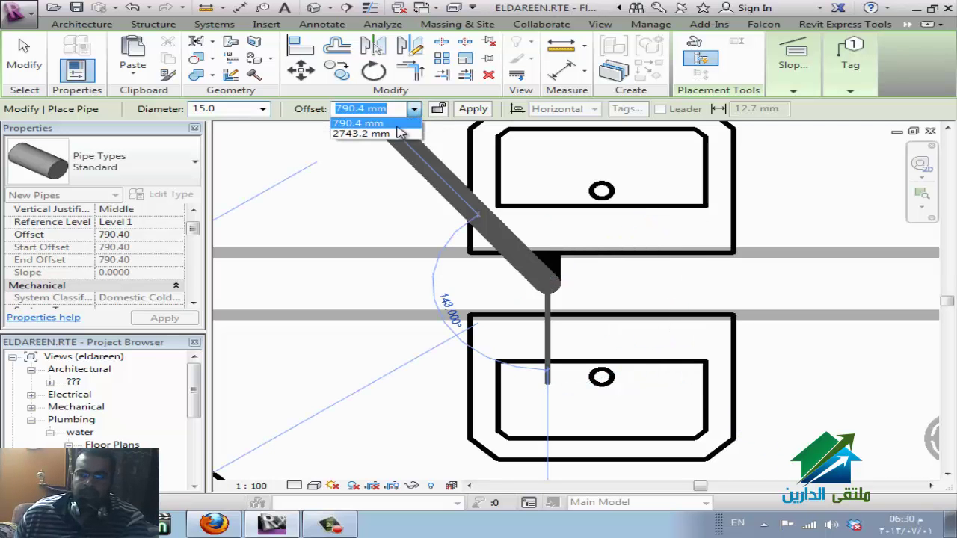
left_click(395, 135)
left_click(474, 108)
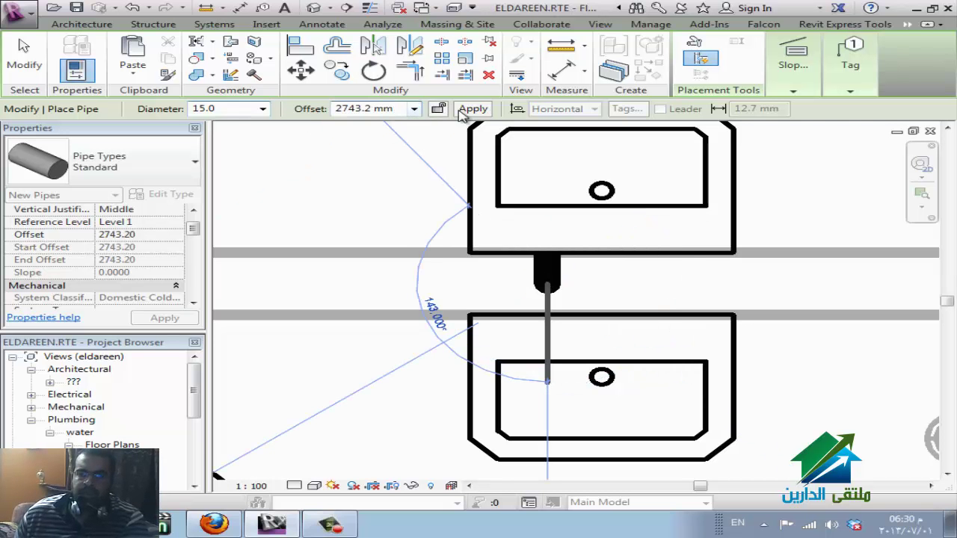
scroll(883, 348, "up", 2)
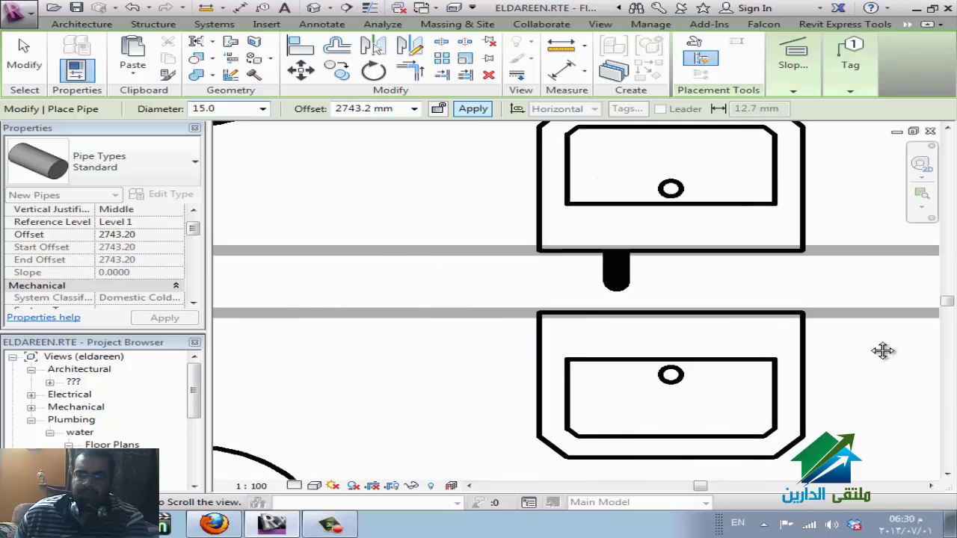
scroll(765, 341, "up", 3)
scroll(564, 318, "down", 3)
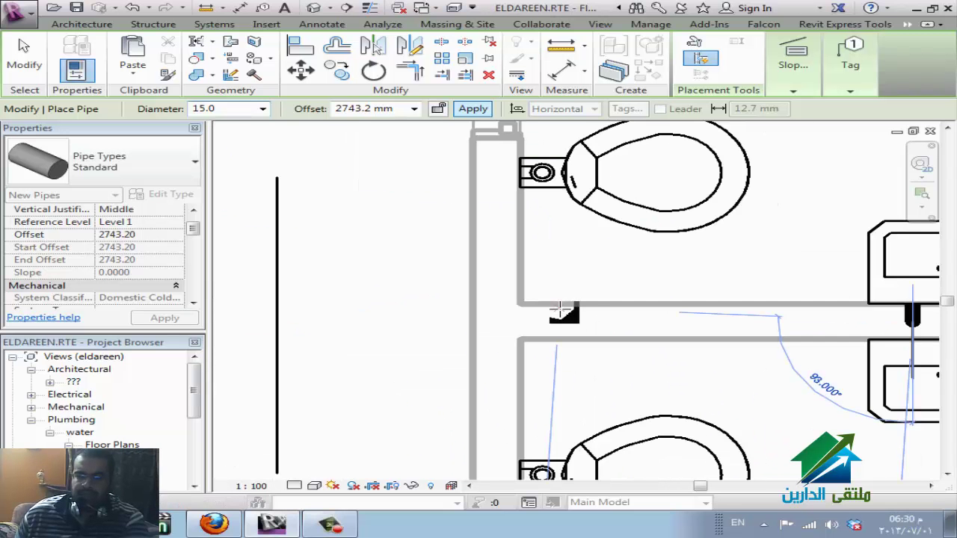
scroll(486, 319, "down", 1)
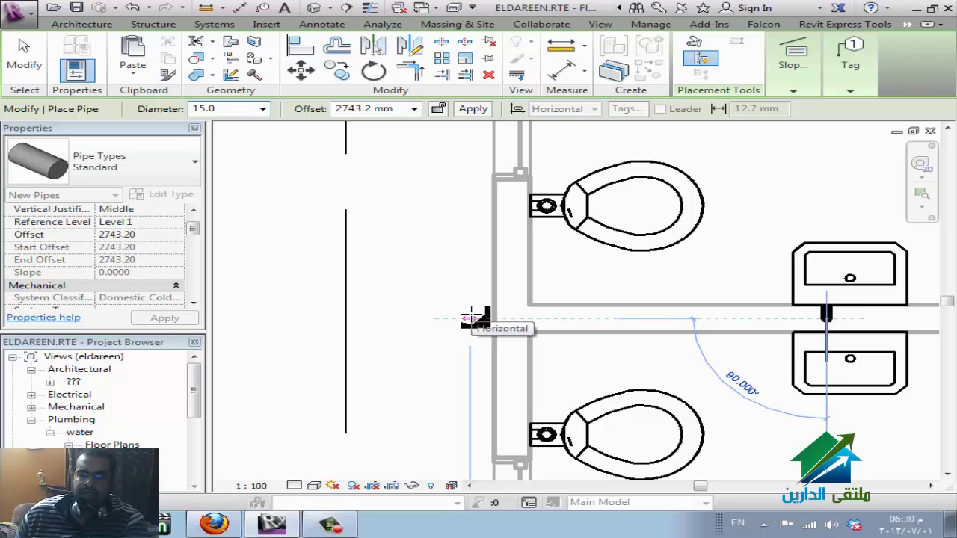
Raise the pipe offset to 15000 mm and run it to a point left of the toilets
left_click(473, 318)
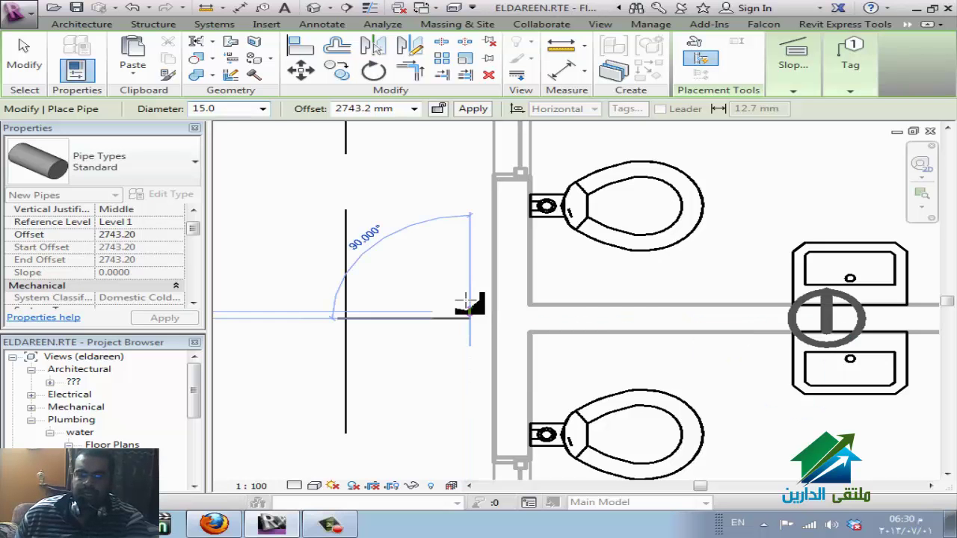
left_click(413, 109)
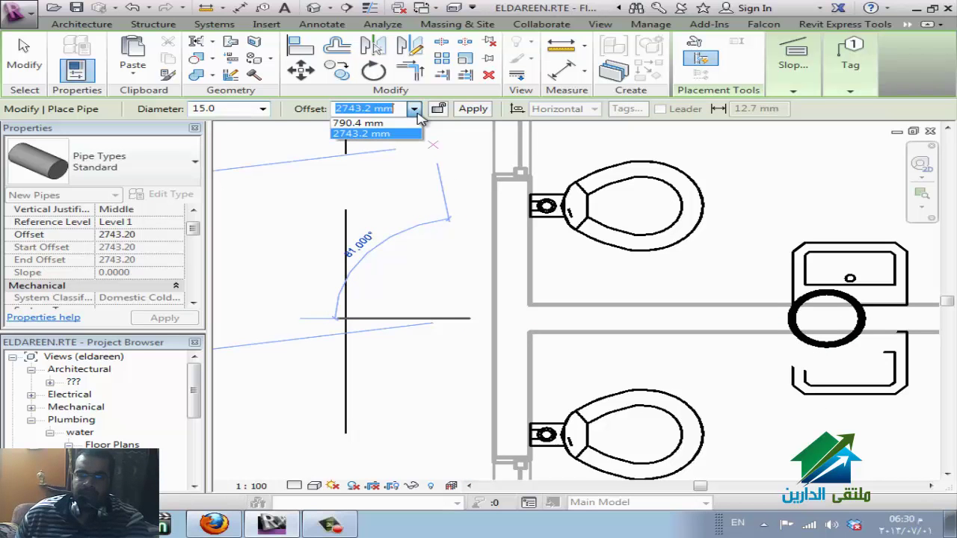
left_click(418, 112)
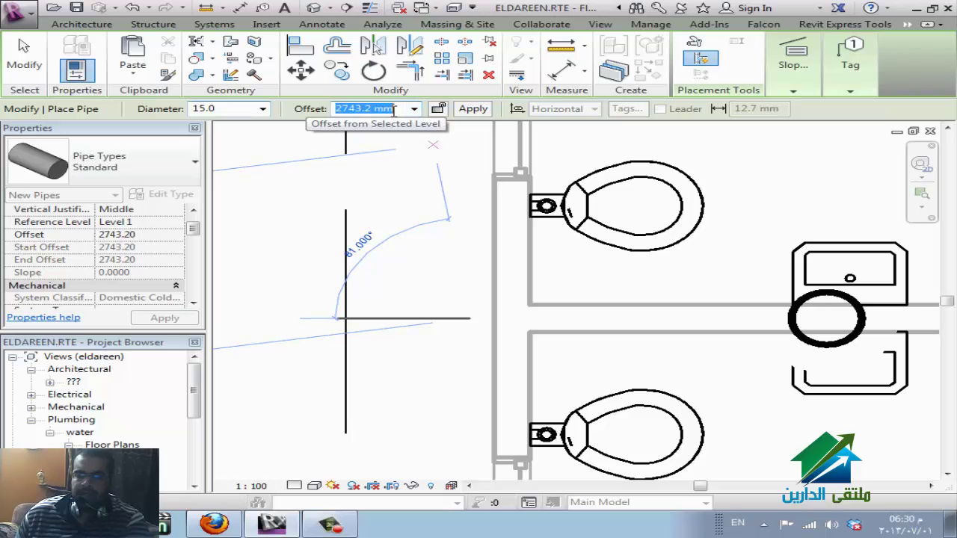
type("15000")
key("Return")
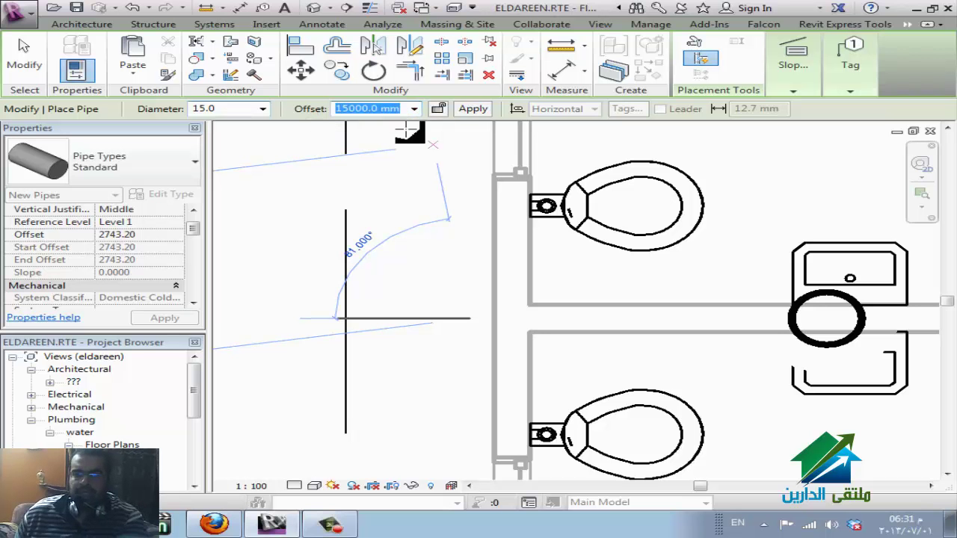
left_click(472, 109)
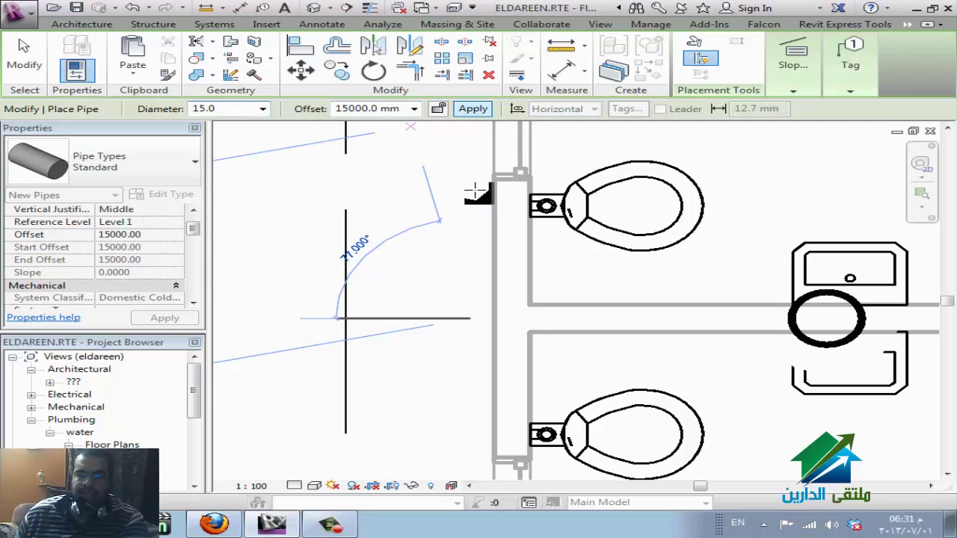
left_click(463, 243)
key("Escape")
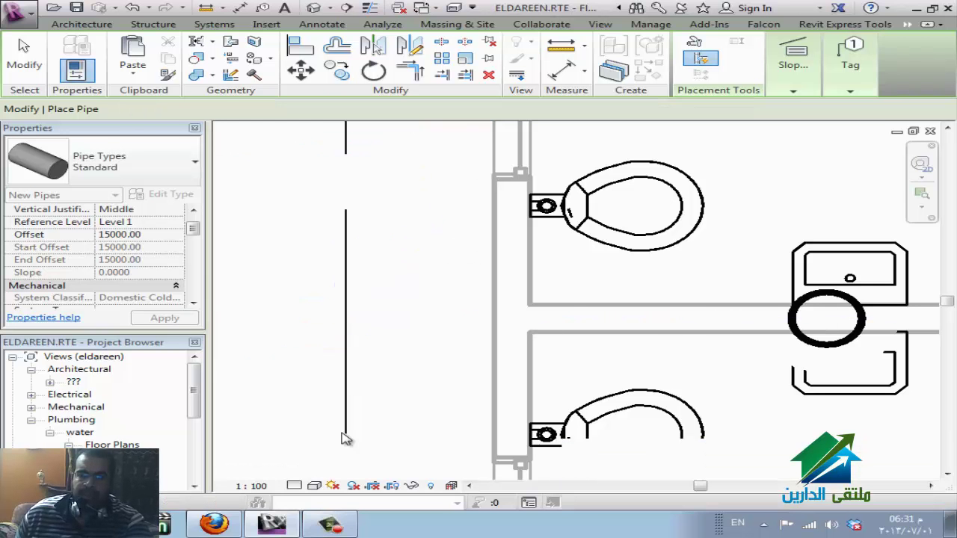
key("Escape")
left_click(296, 486)
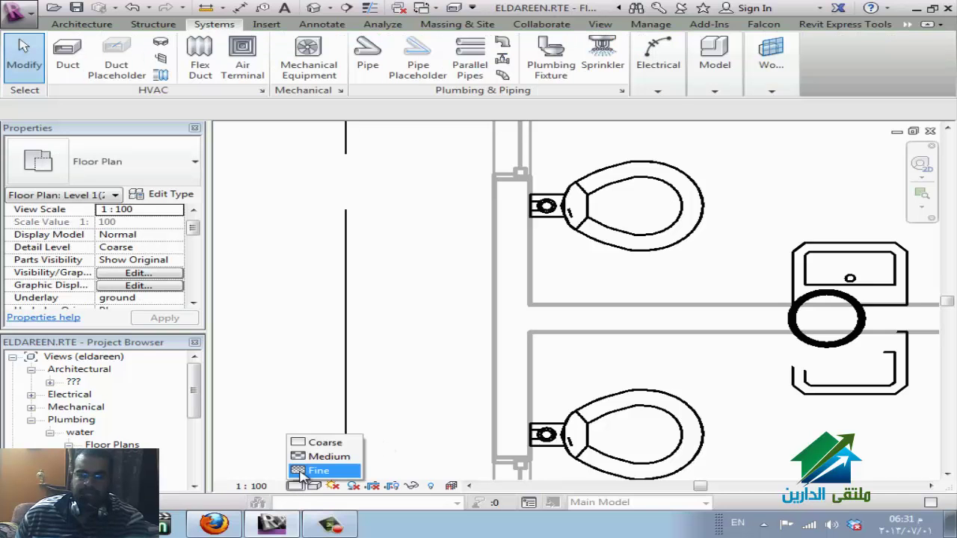
Set the plan's detail level to Fine
left_click(299, 471)
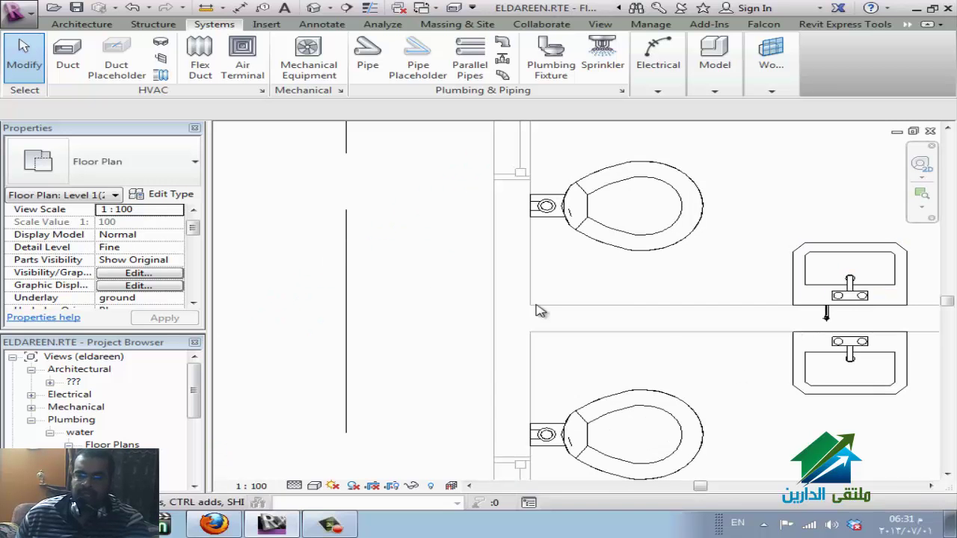
left_click_drag(192, 232, 189, 303)
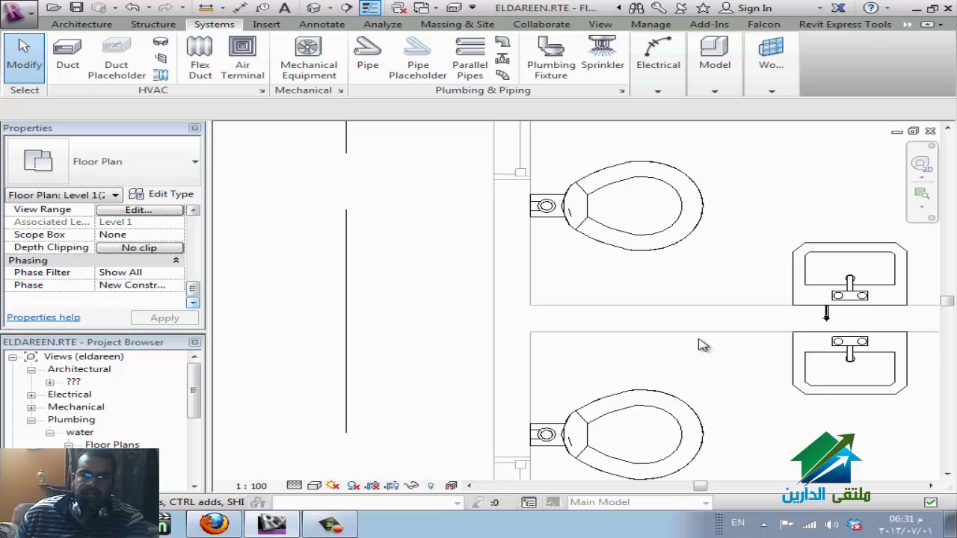
scroll(147, 232, "up", 5)
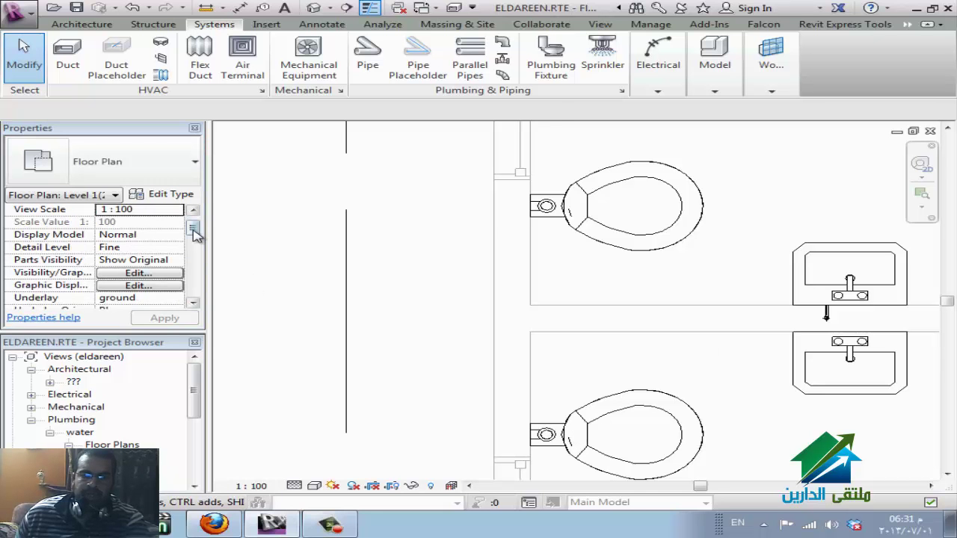
left_click_drag(193, 228, 195, 317)
Set the view range top to Level Above (Level 2) with 0 offset
left_click(166, 212)
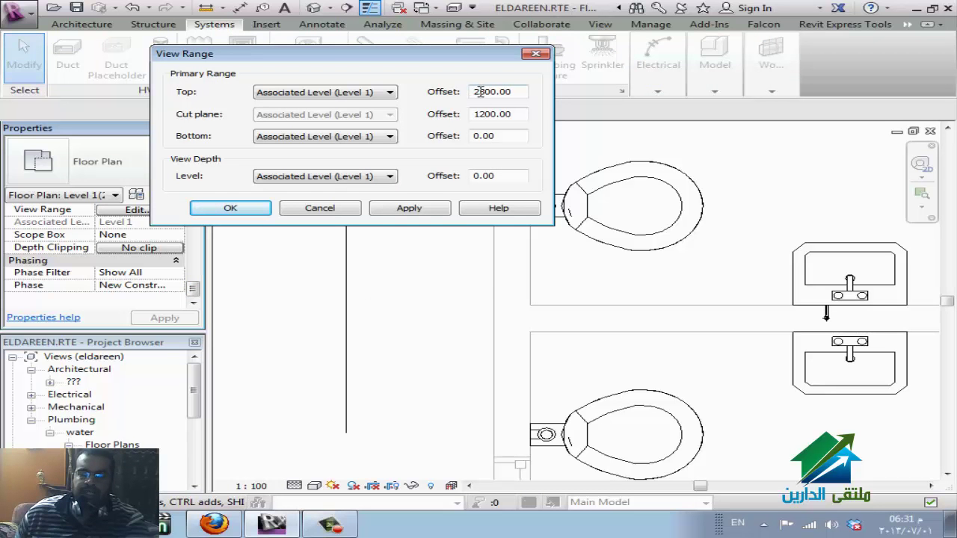
left_click(386, 93)
left_click(363, 108)
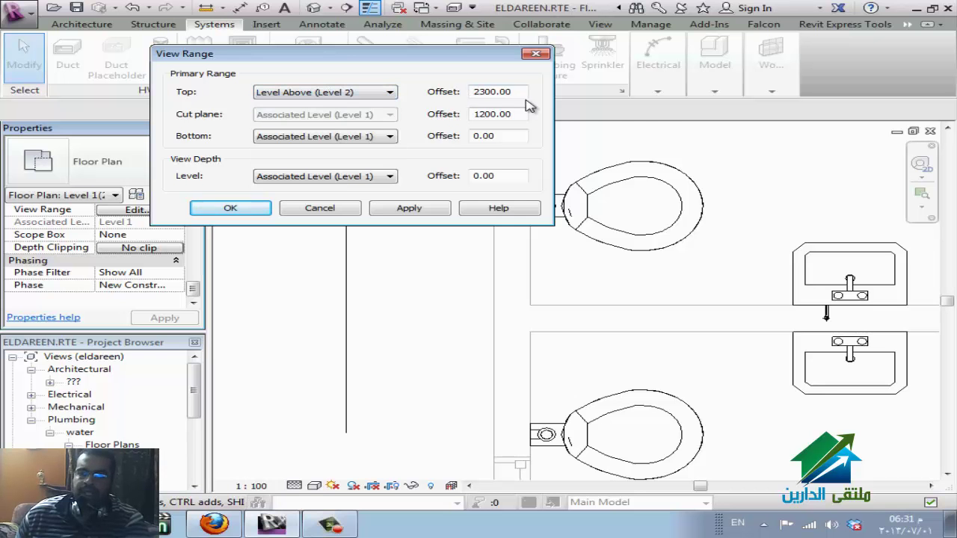
key("Tab")
type("0")
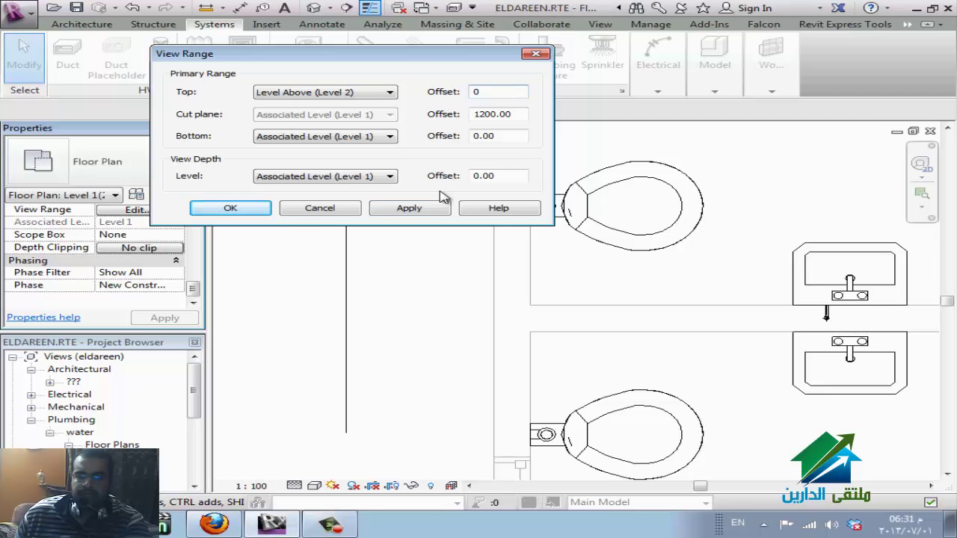
left_click(431, 214)
left_click(252, 211)
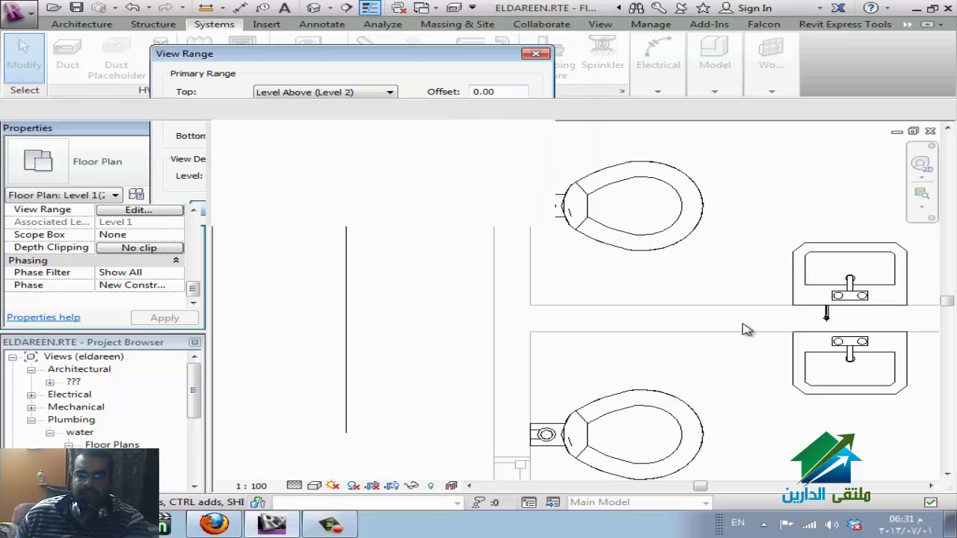
Upgrade the elbow at the pipe junction to an M_Tee - Generic Standard fitting and select it
left_click(645, 329)
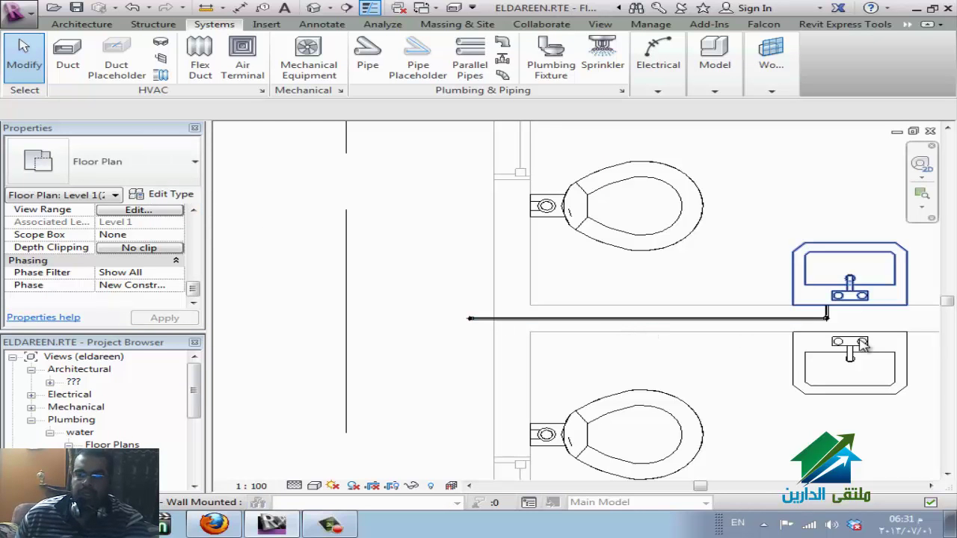
left_click(890, 370)
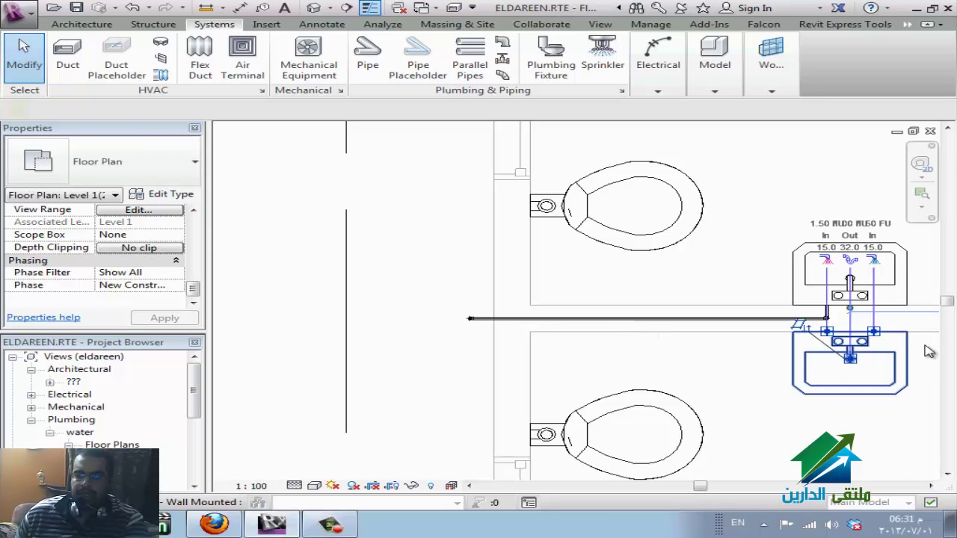
scroll(918, 327, "up", 2)
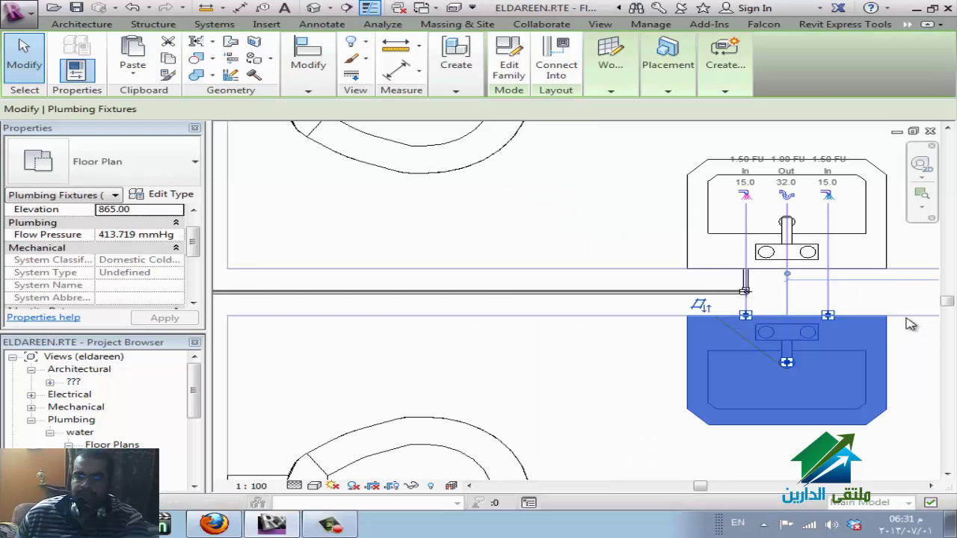
scroll(827, 326, "up", 1)
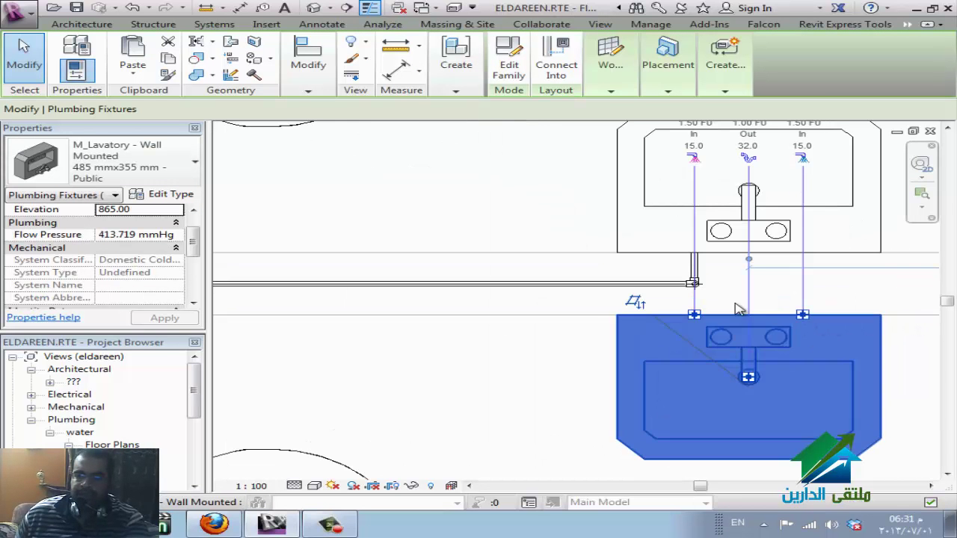
left_click(548, 231)
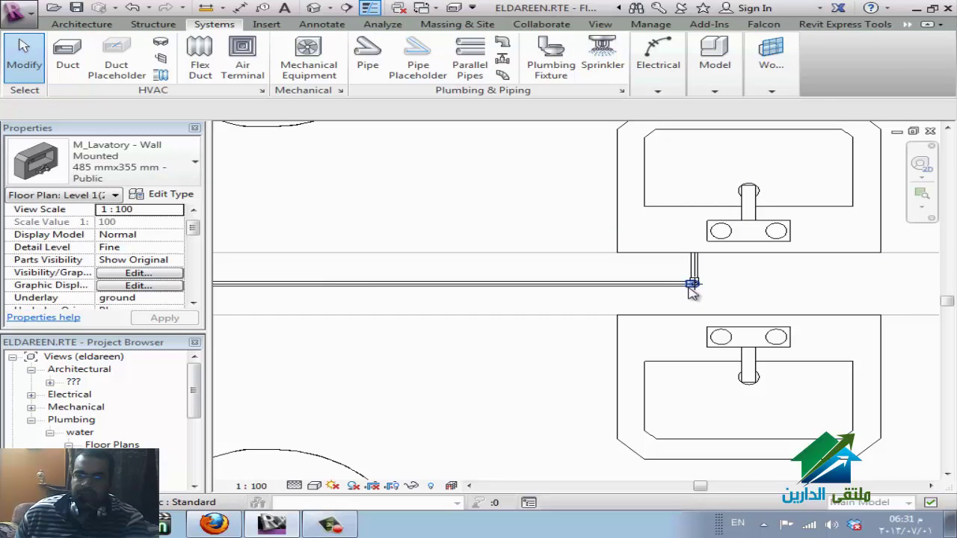
left_click(748, 292)
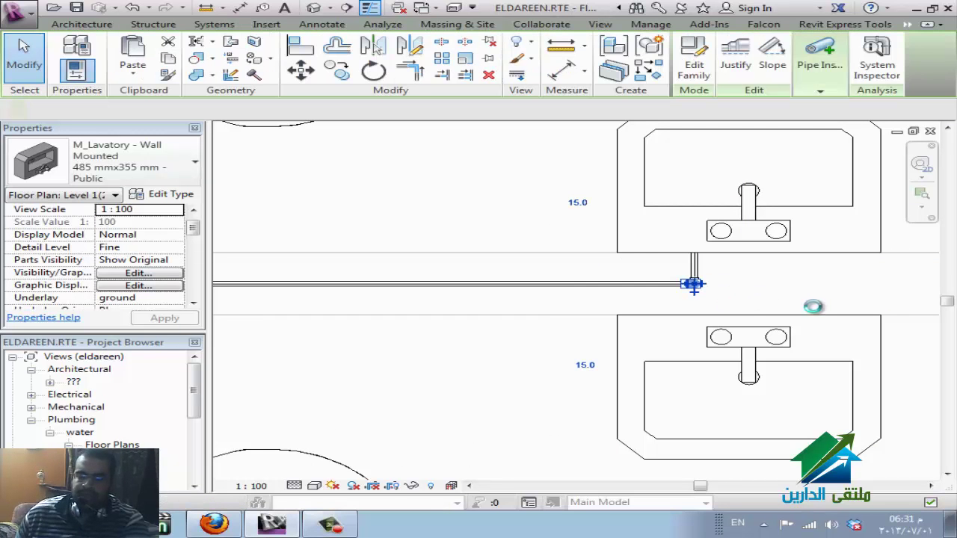
scroll(752, 302, "up", 2)
left_click(632, 283)
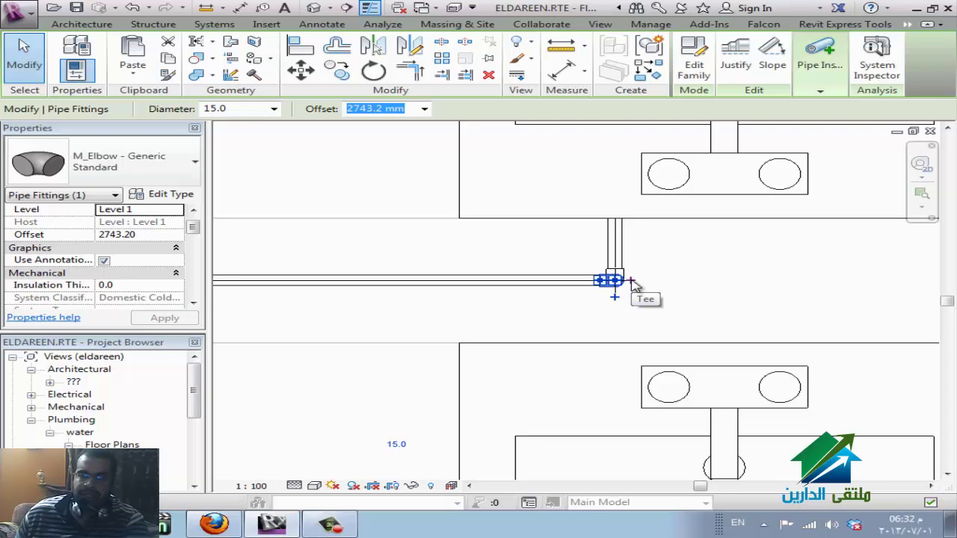
left_click(812, 325)
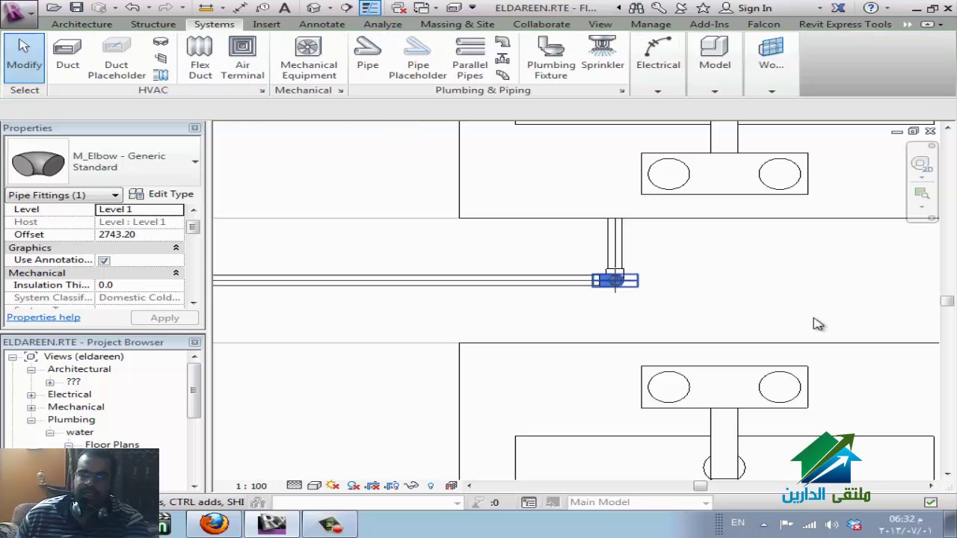
left_click(648, 295)
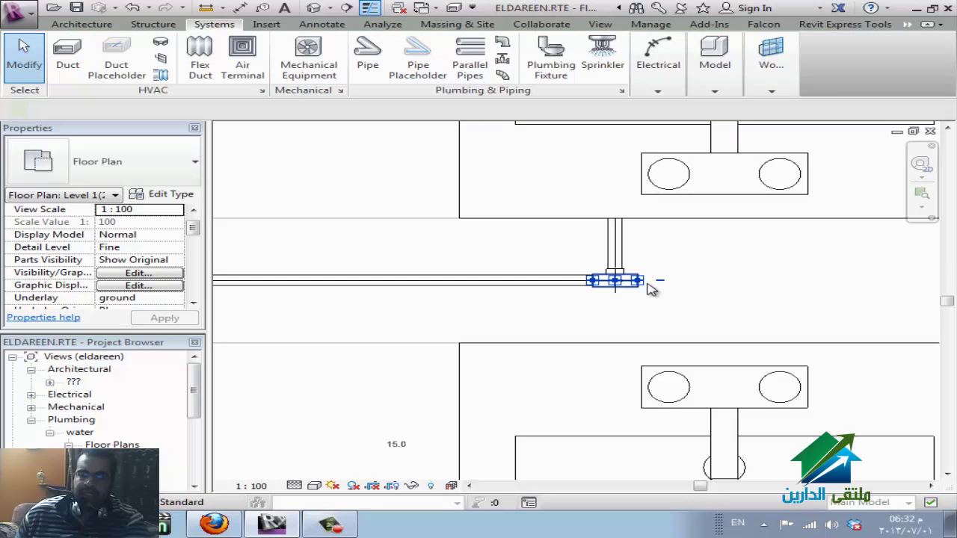
left_click(646, 287)
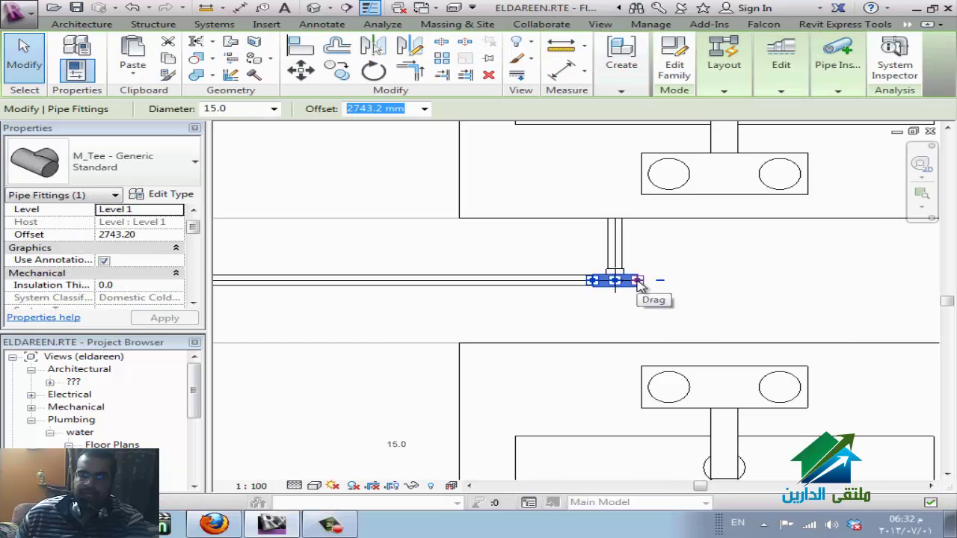
Draw a horizontal pipe from the tee's open end out to the right
right_click(636, 283)
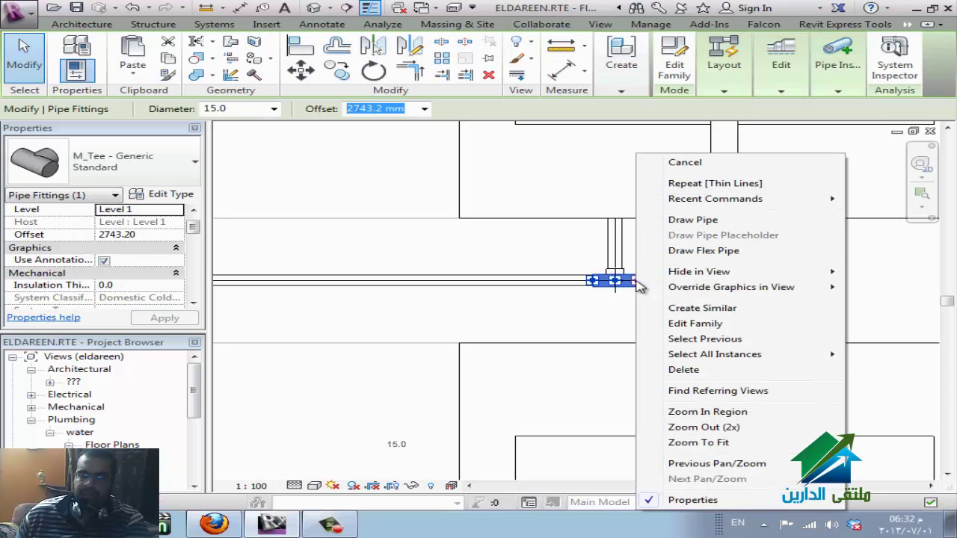
left_click(730, 224)
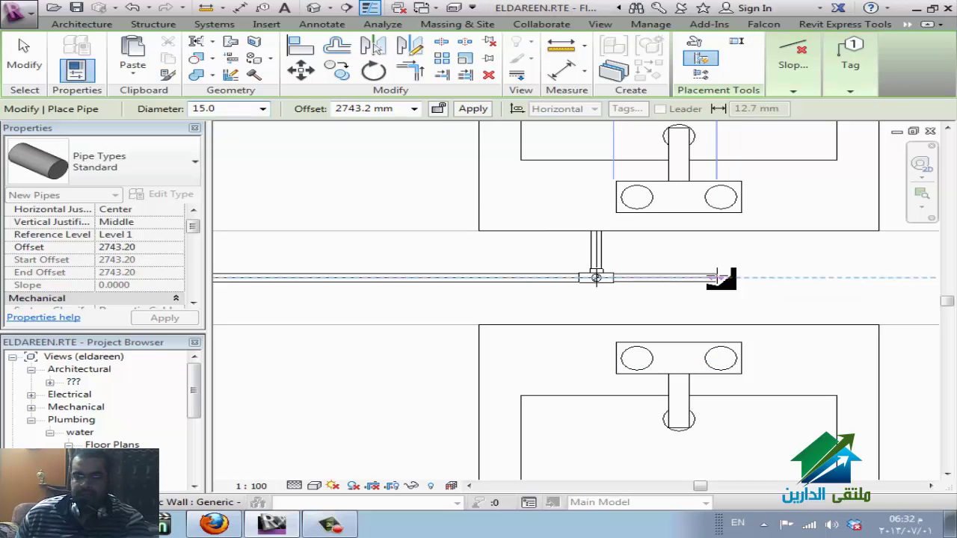
left_click(718, 277)
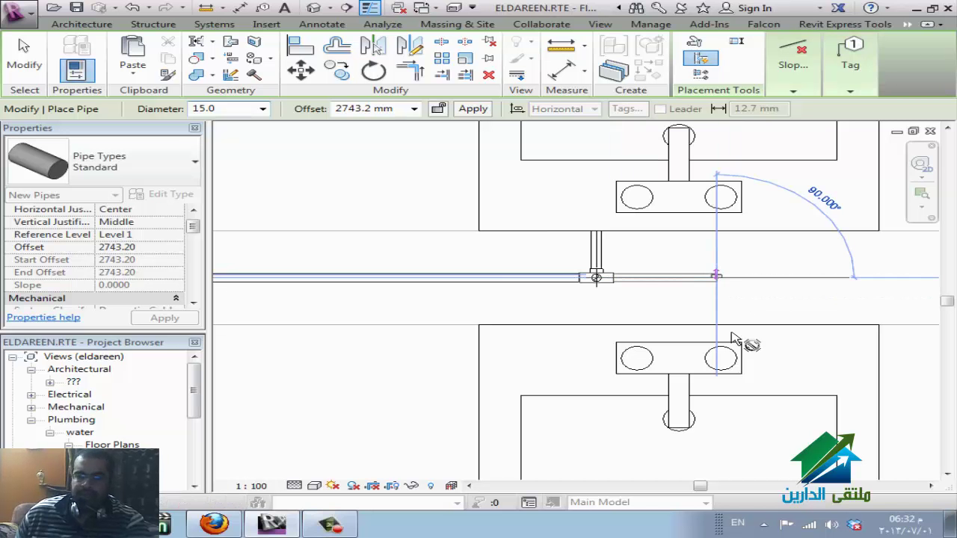
key("Escape")
key("Escape")
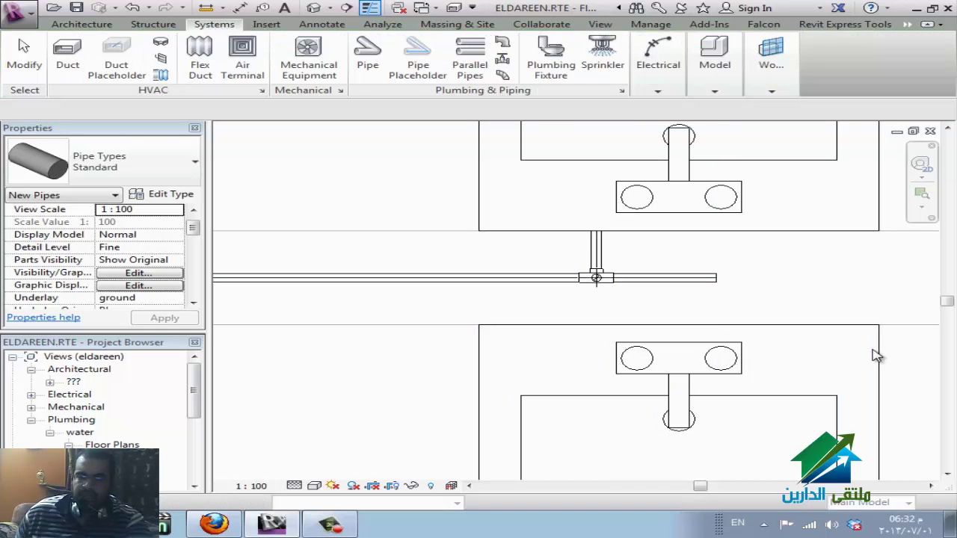
Draw a short vertical pipe from the lower sink's supply connector
left_click(880, 356)
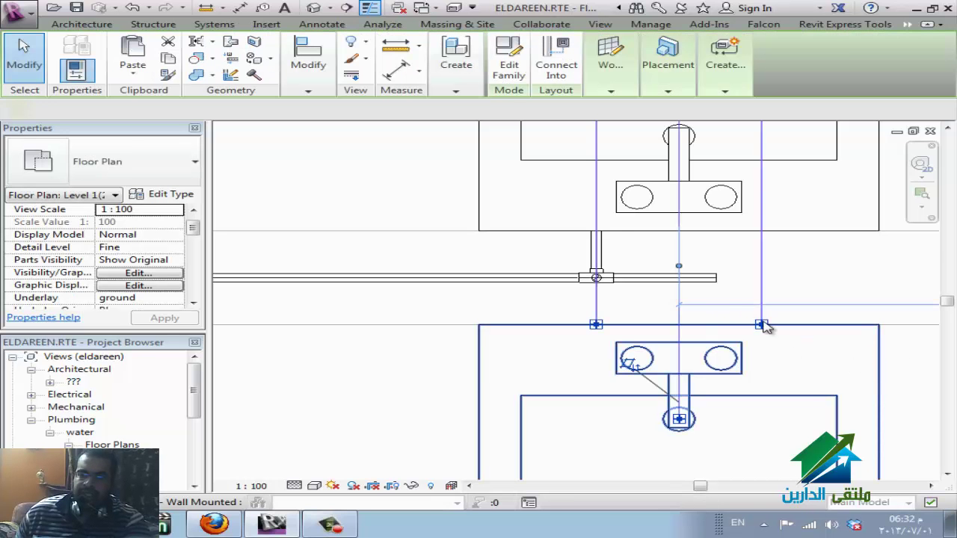
right_click(767, 327)
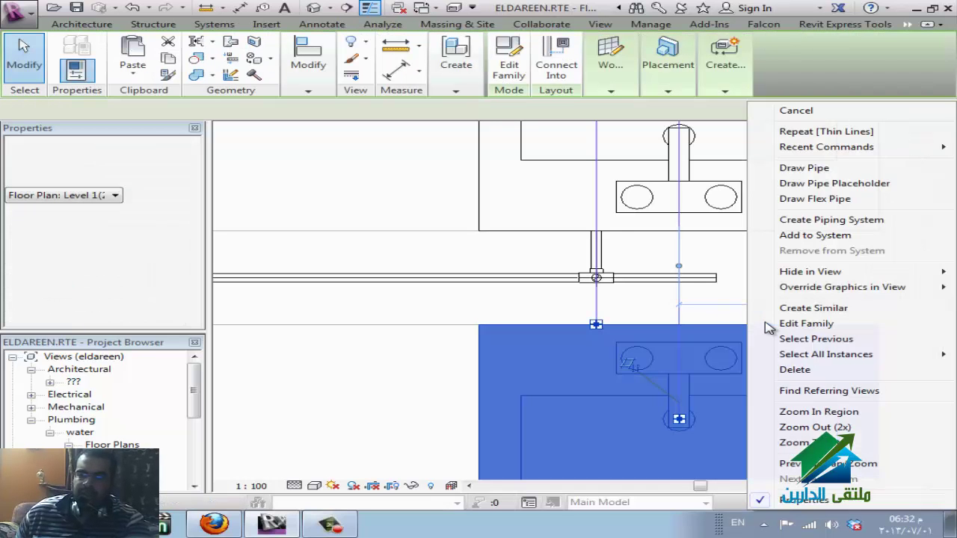
left_click(804, 167)
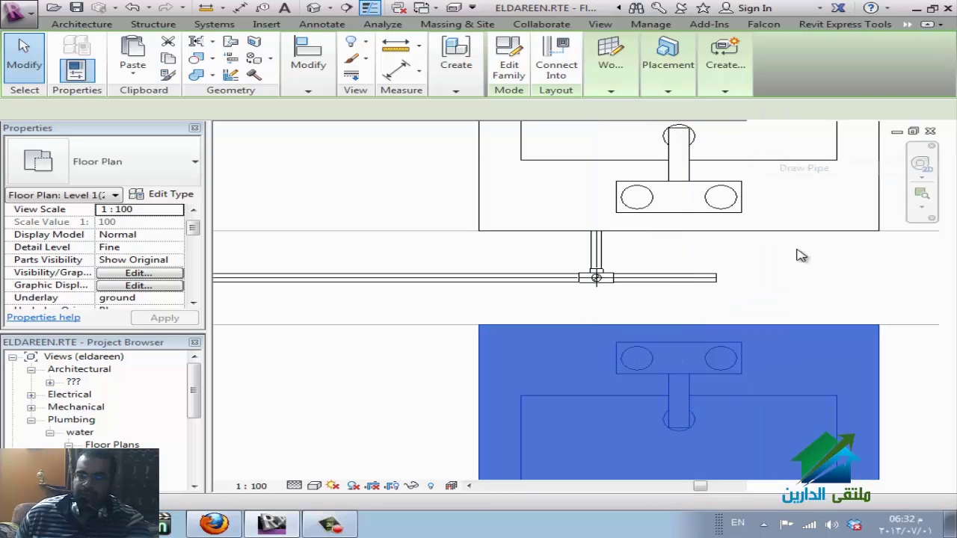
left_click(761, 278)
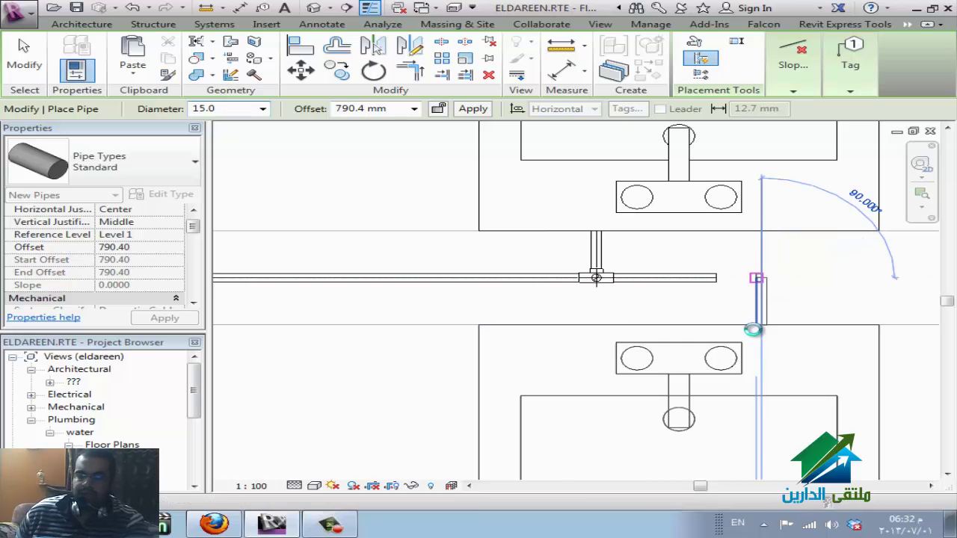
key("Escape")
key("Escape")
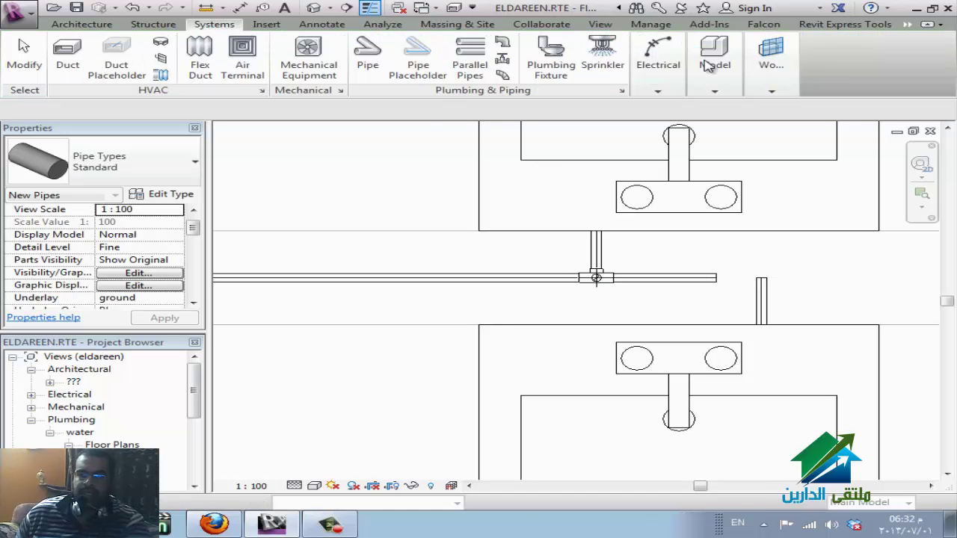
Use Trim/Extend to Corner on the lower sink's vertical pipe and the horizontal supply pipe
left_click(906, 25)
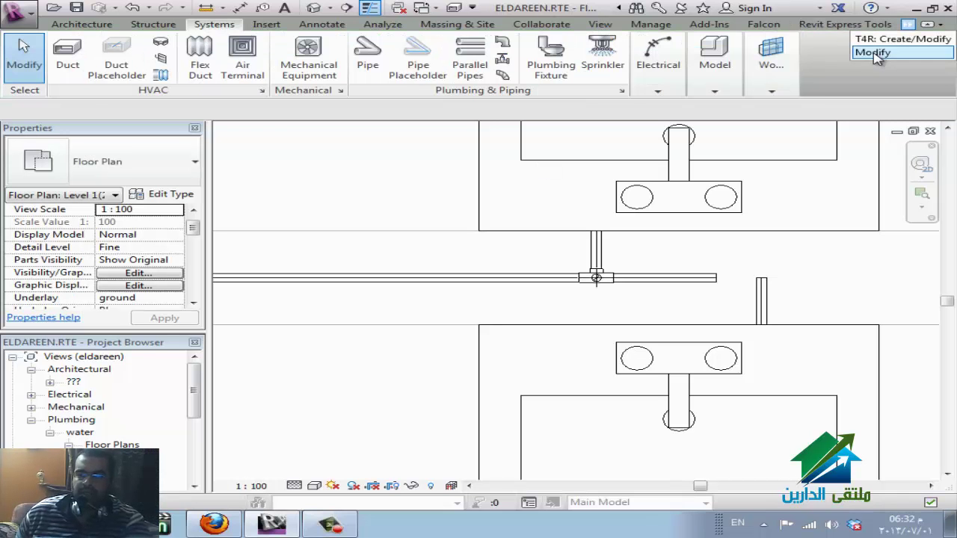
left_click(873, 52)
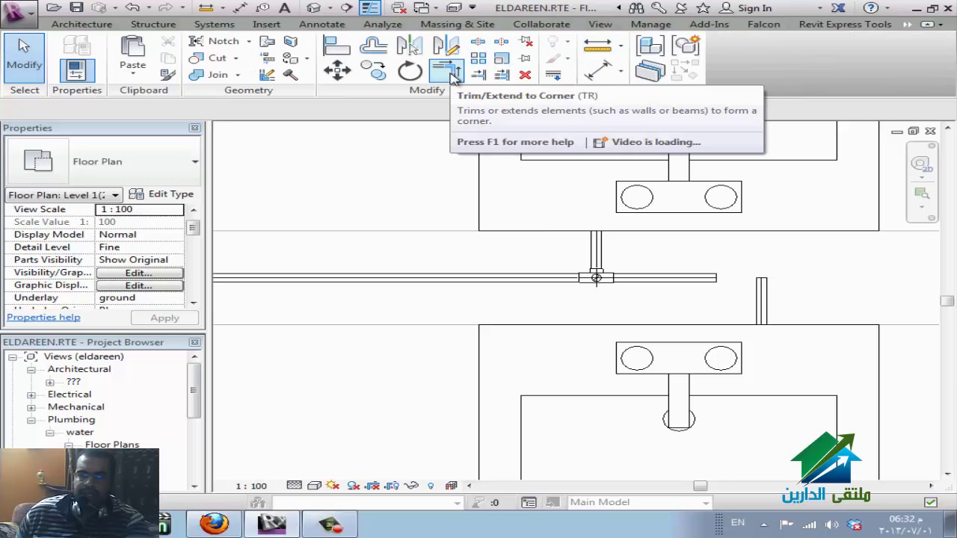
left_click(448, 72)
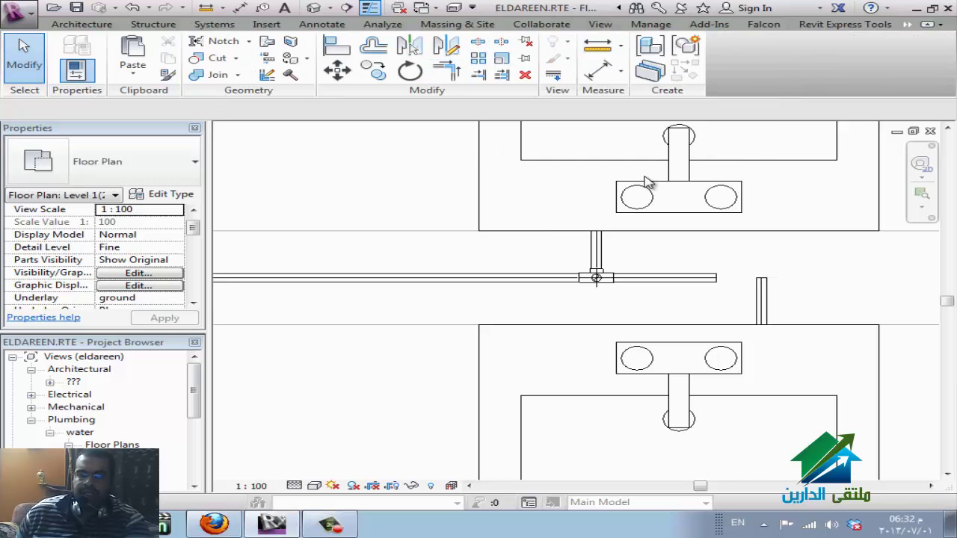
left_click(757, 299)
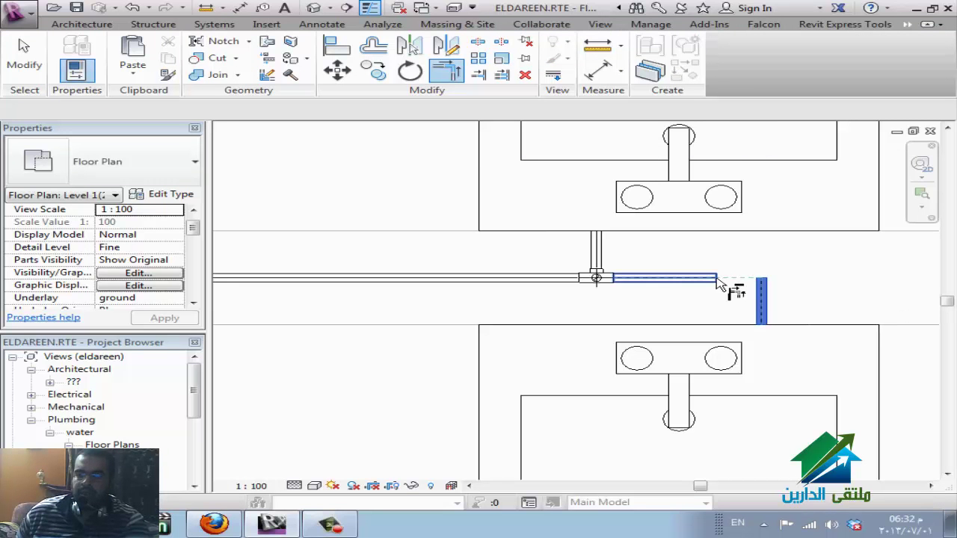
left_click(689, 286)
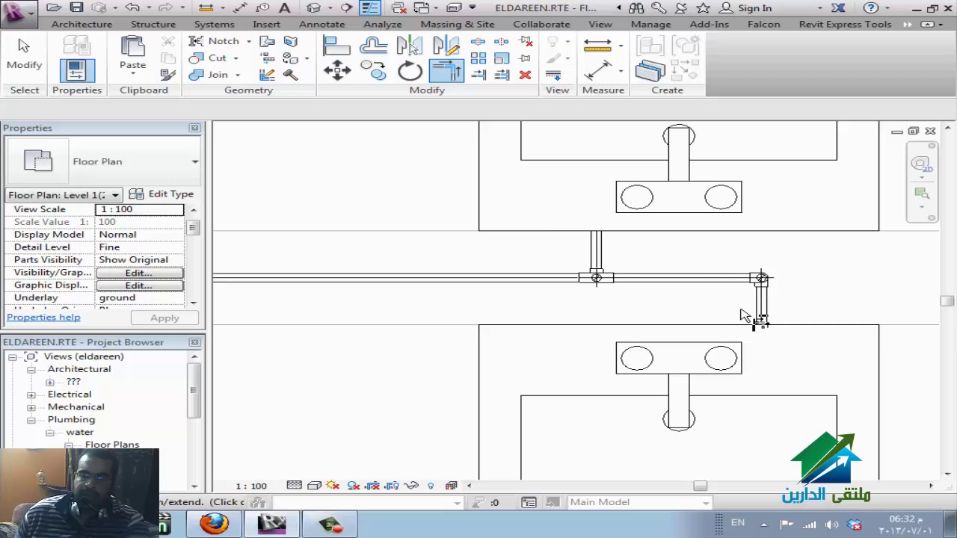
key("Escape")
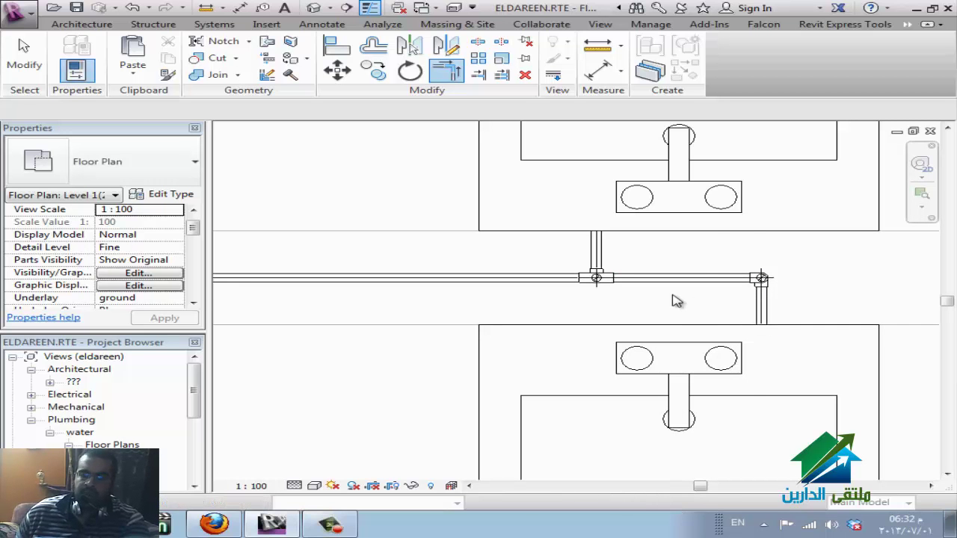
scroll(676, 298, "down", 3)
Start a pipe from the upper wall-mounted sink's connector at a 2743.2 mm offset
scroll(709, 247, "down", 1)
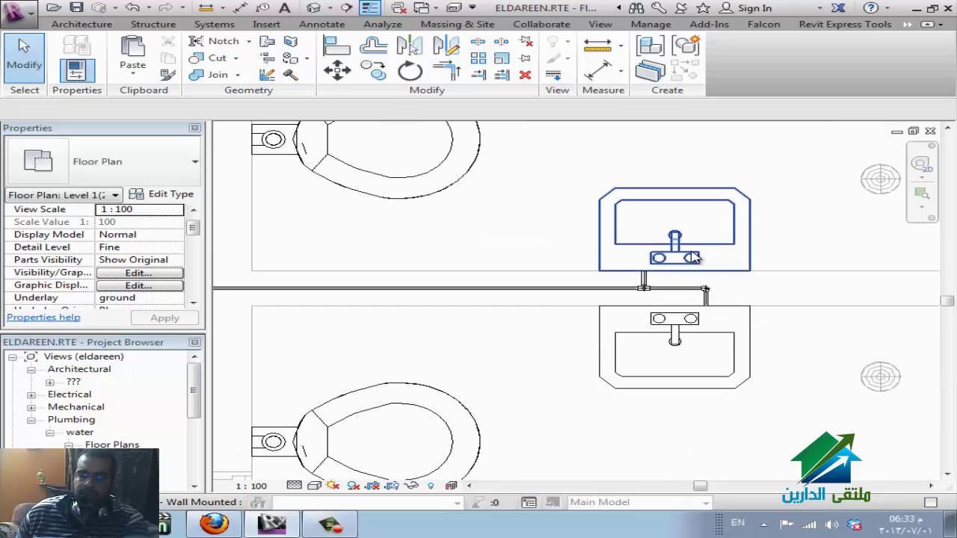
left_click(806, 304)
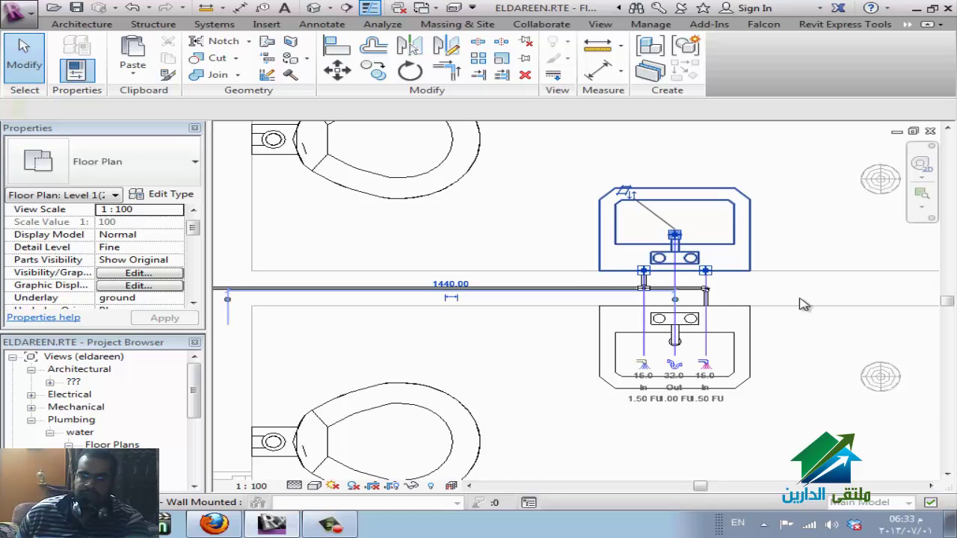
scroll(726, 324, "up", 2)
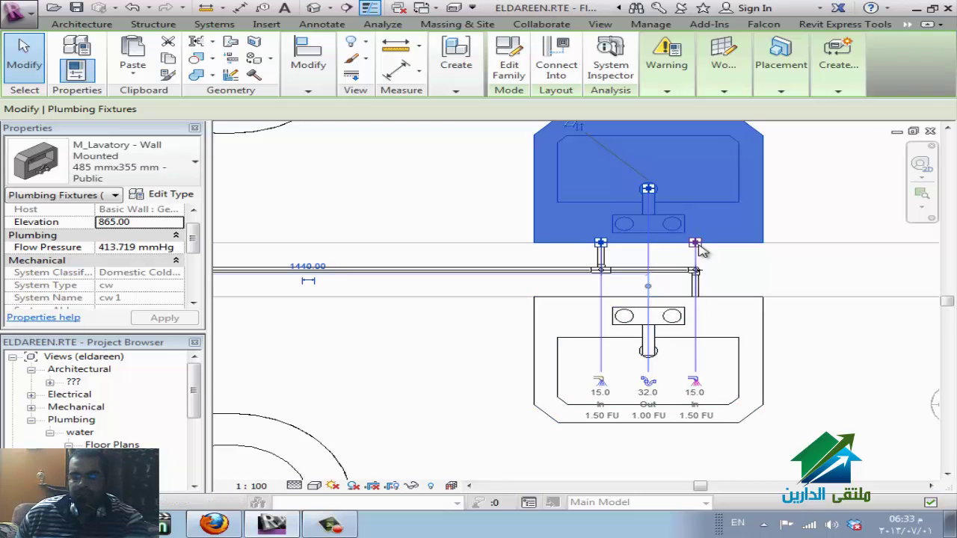
right_click(700, 249)
left_click(739, 166)
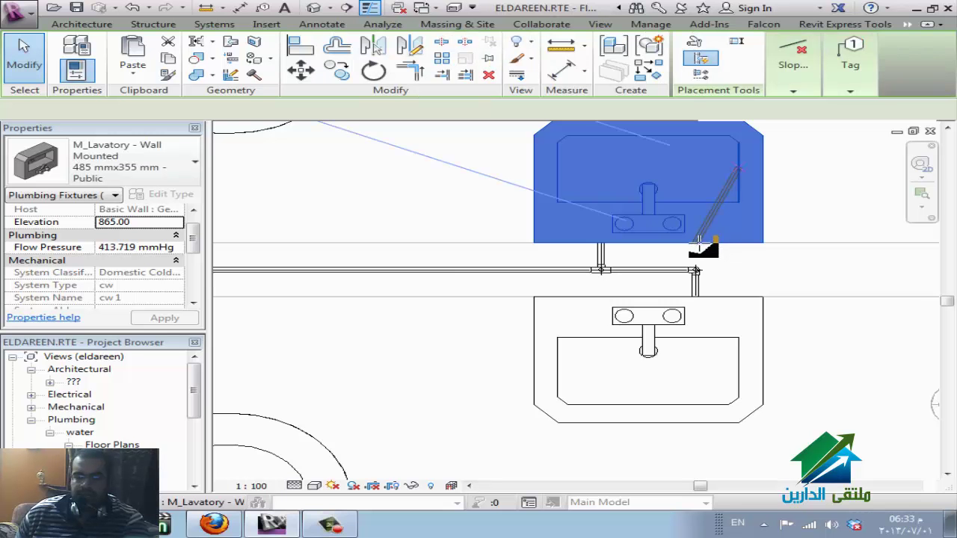
scroll(698, 242, "up", 2)
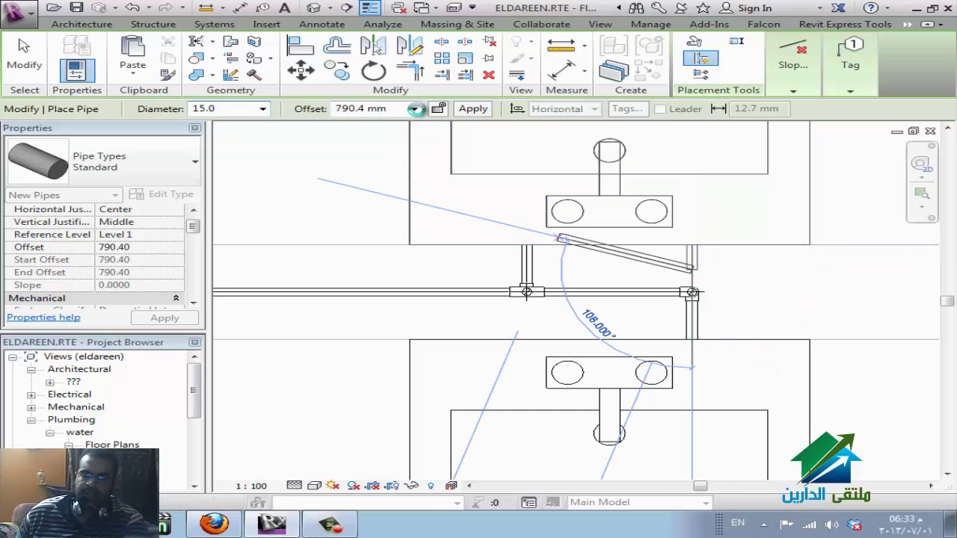
left_click(415, 109)
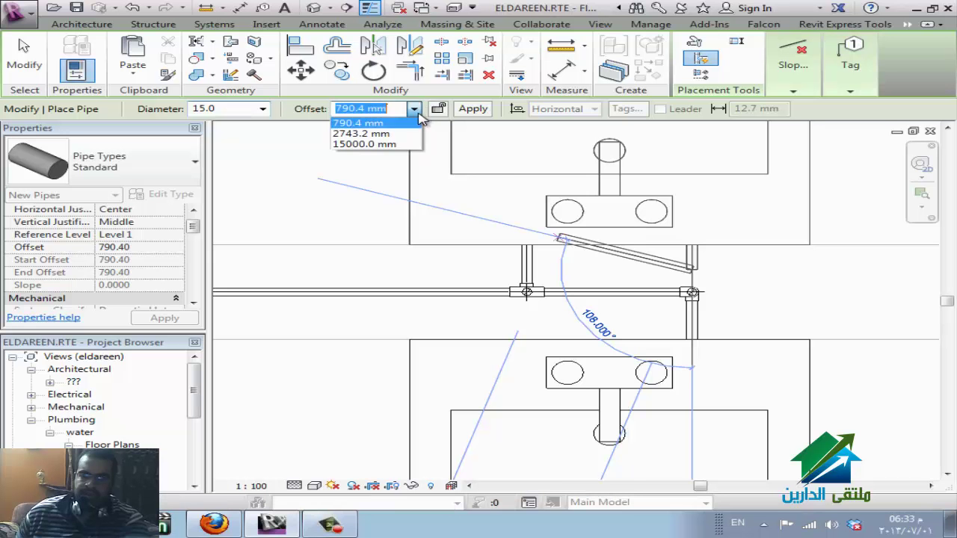
left_click(362, 133)
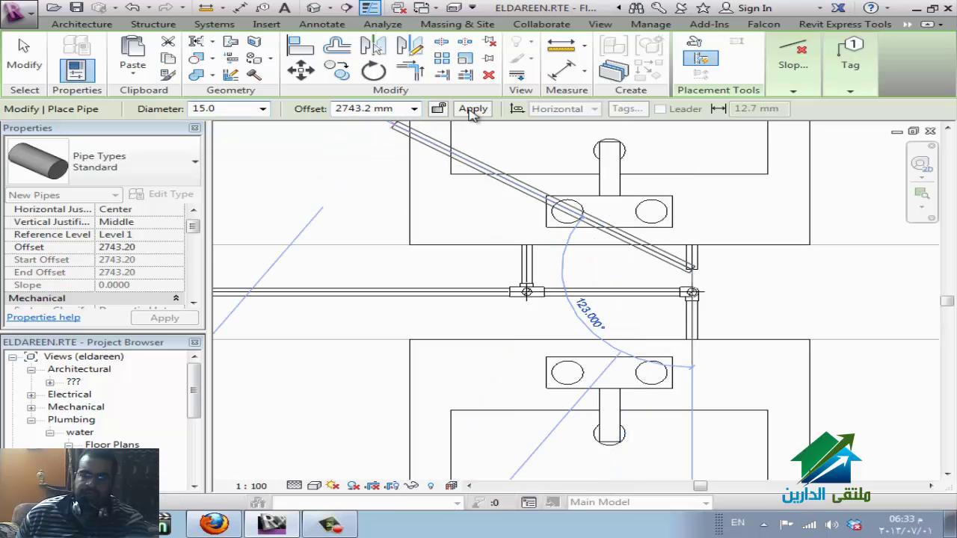
left_click(473, 109)
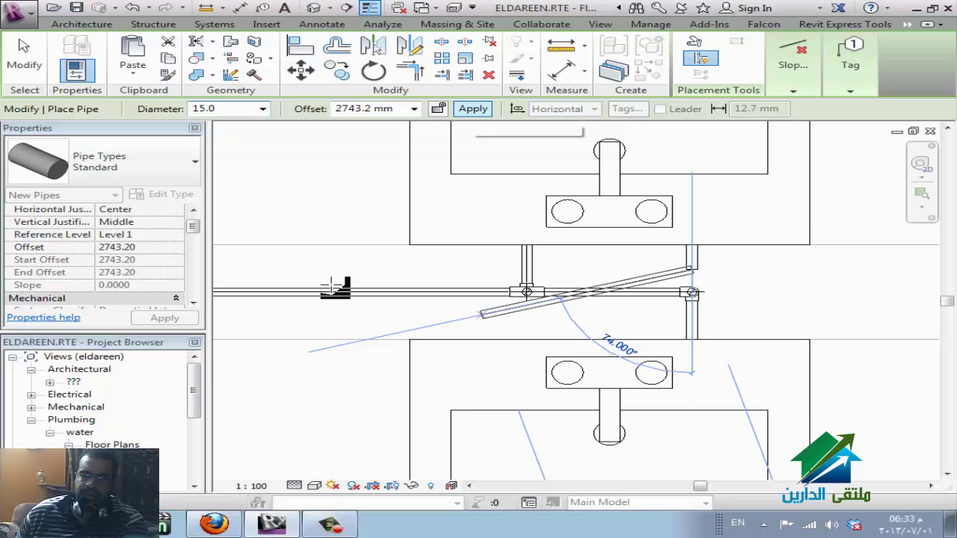
Add a diagonal pipe segment and end it with a vertical rise to a 15000 mm offset
scroll(617, 310, "down", 1)
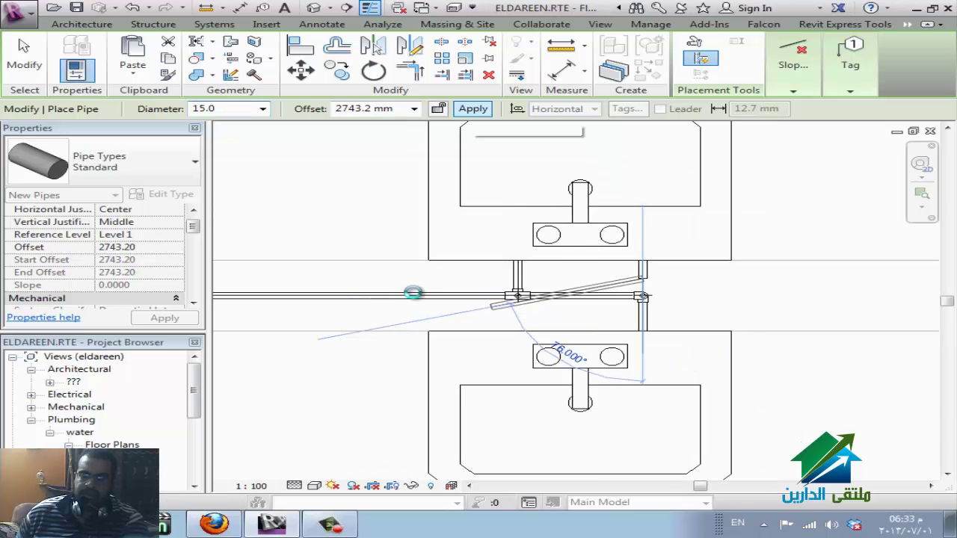
scroll(389, 292, "down", 1)
middle_click_drag(337, 267, 641, 320)
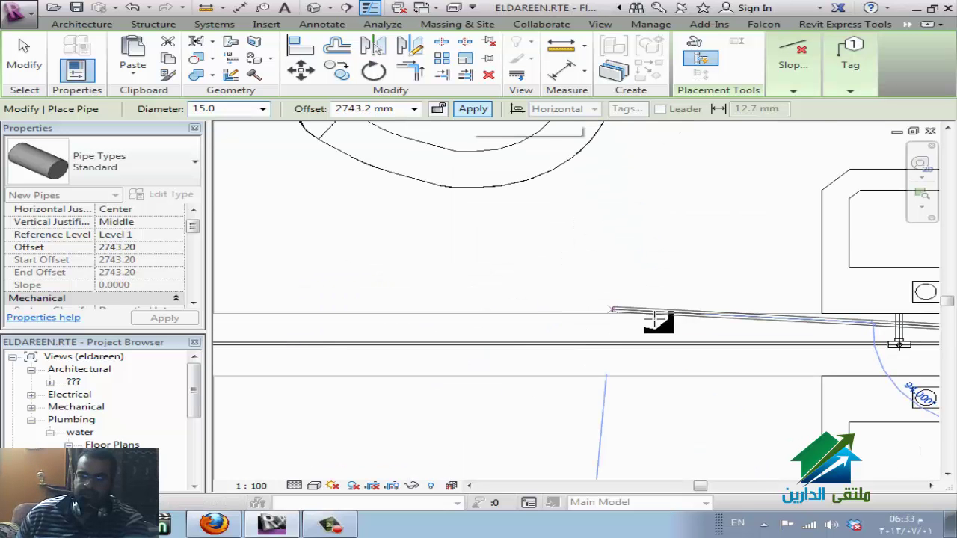
scroll(631, 314, "down", 2)
scroll(567, 317, "up", 1)
scroll(348, 321, "up", 1)
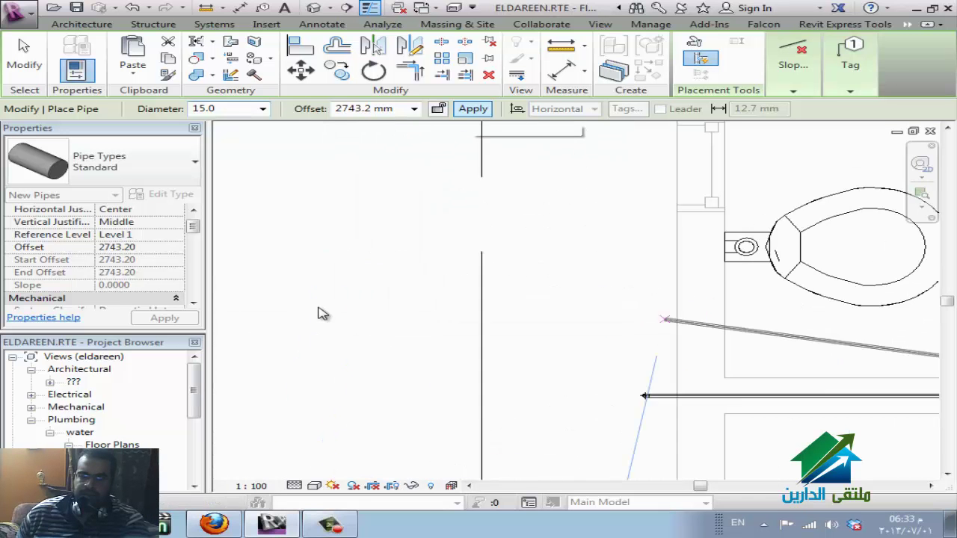
scroll(634, 308, "down", 1)
scroll(649, 365, "up", 1)
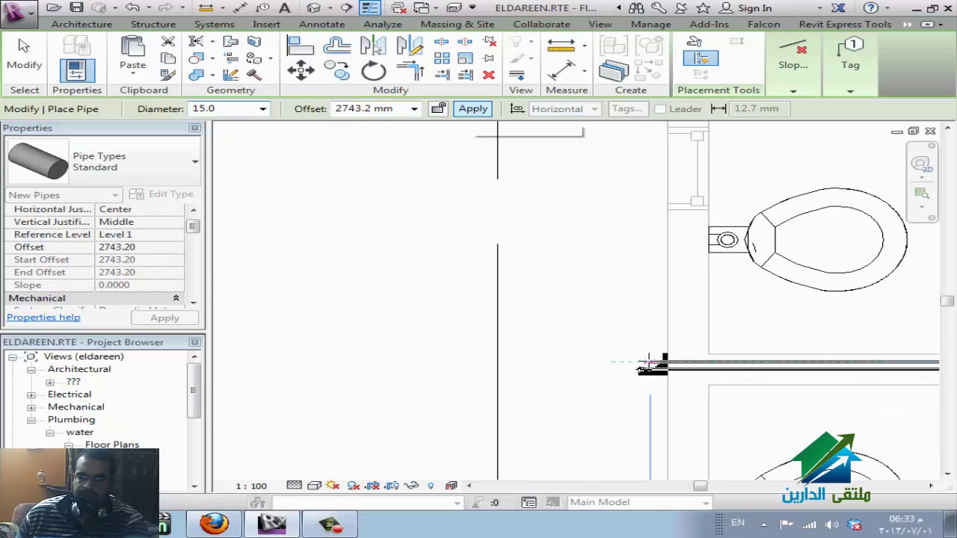
scroll(647, 365, "up", 1)
scroll(648, 368, "up", 1)
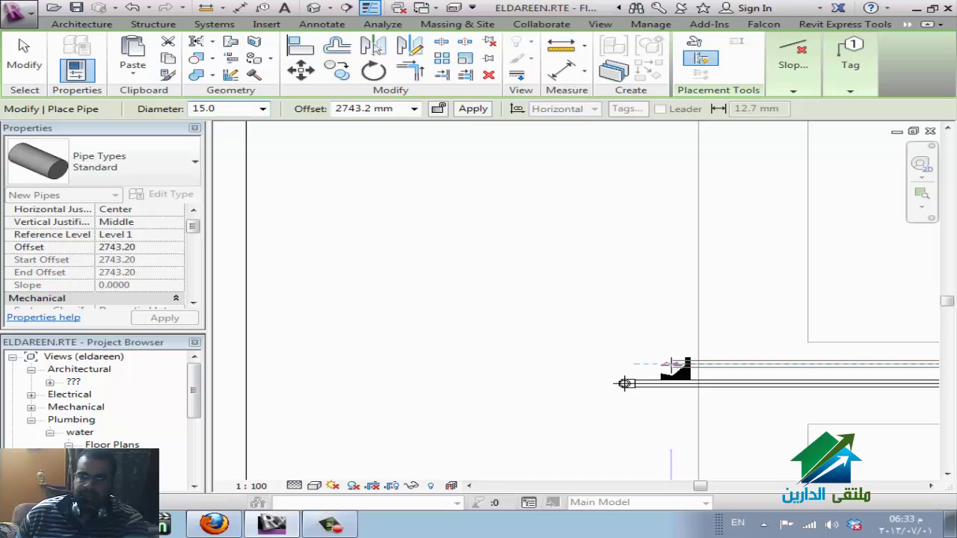
left_click(432, 165)
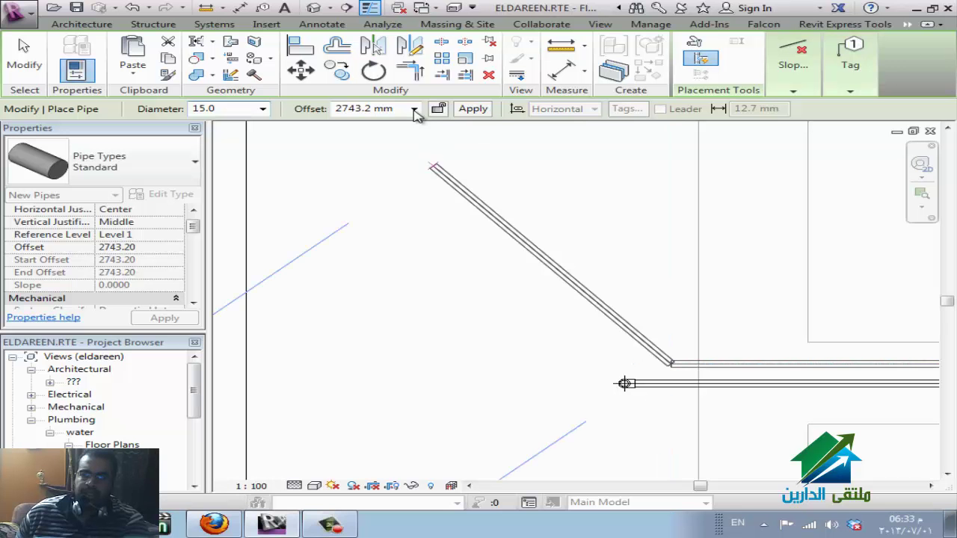
left_click(414, 109)
left_click(387, 134)
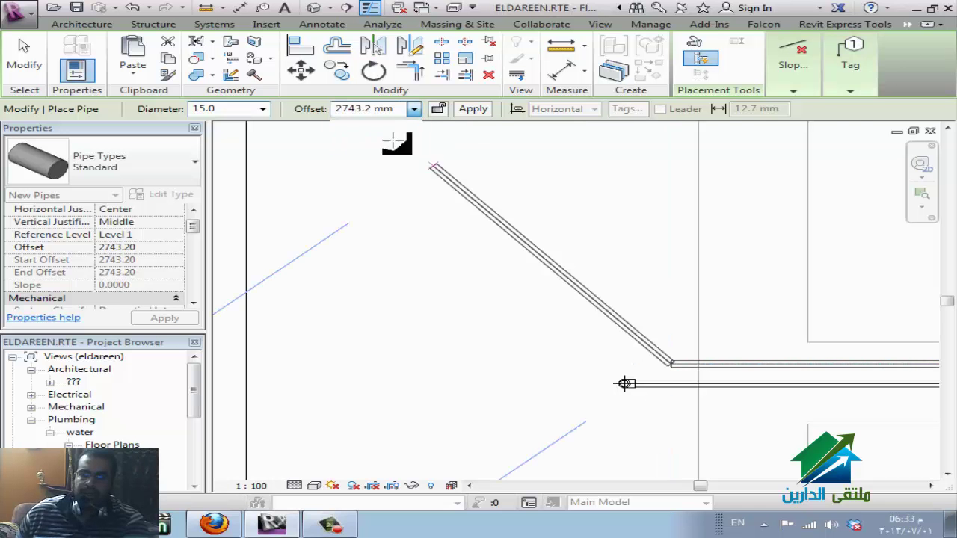
left_click(478, 110)
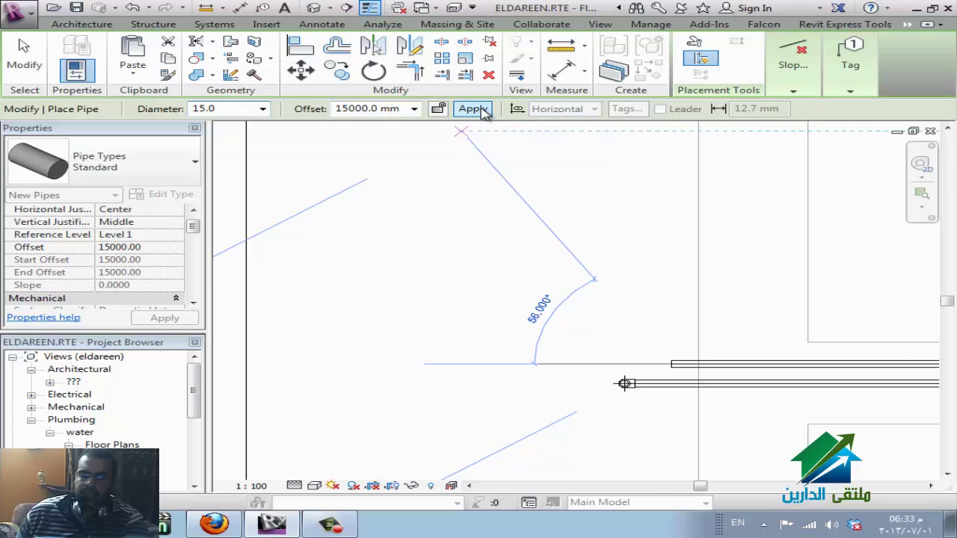
left_click(479, 118)
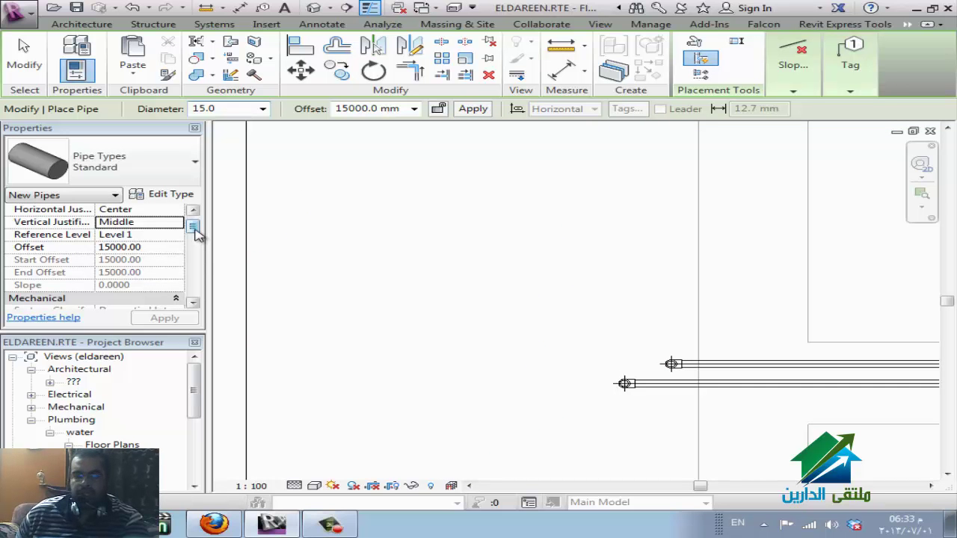
scroll(195, 228, "down", 2)
scroll(194, 240, "up", 3)
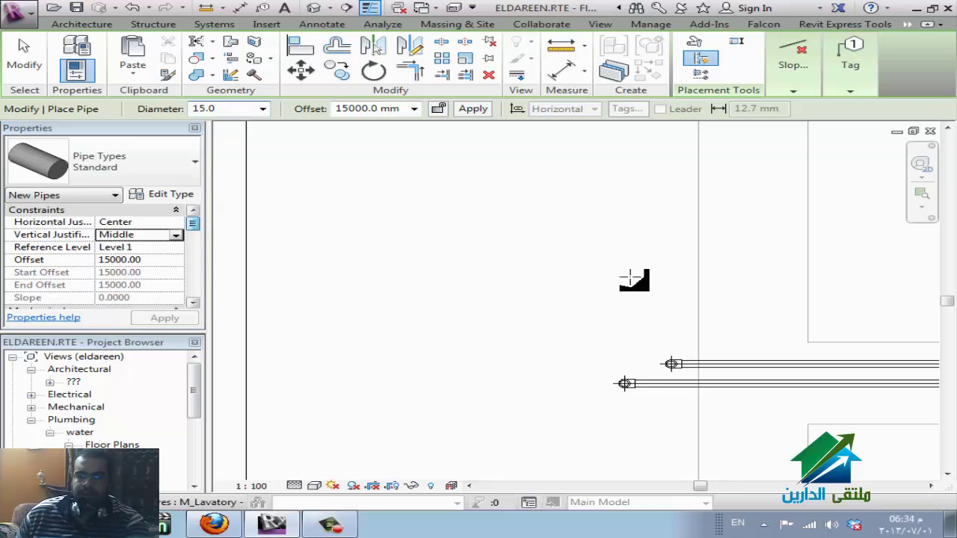
key("Escape")
key("Escape")
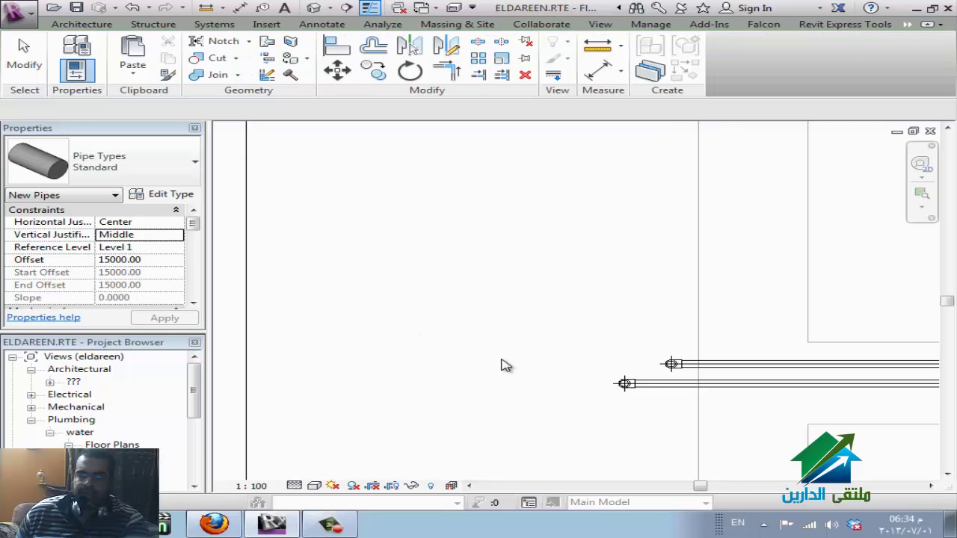
Zoom to the back-to-back lavatories and select the lower M_Lavatory fixture at 865.00 elevation
scroll(508, 379, "down", 3)
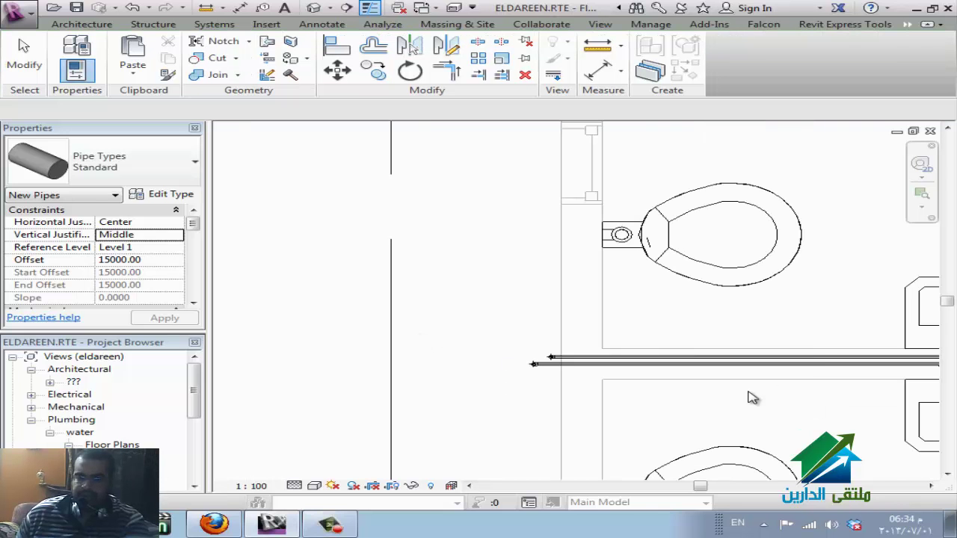
scroll(583, 390, "down", 2)
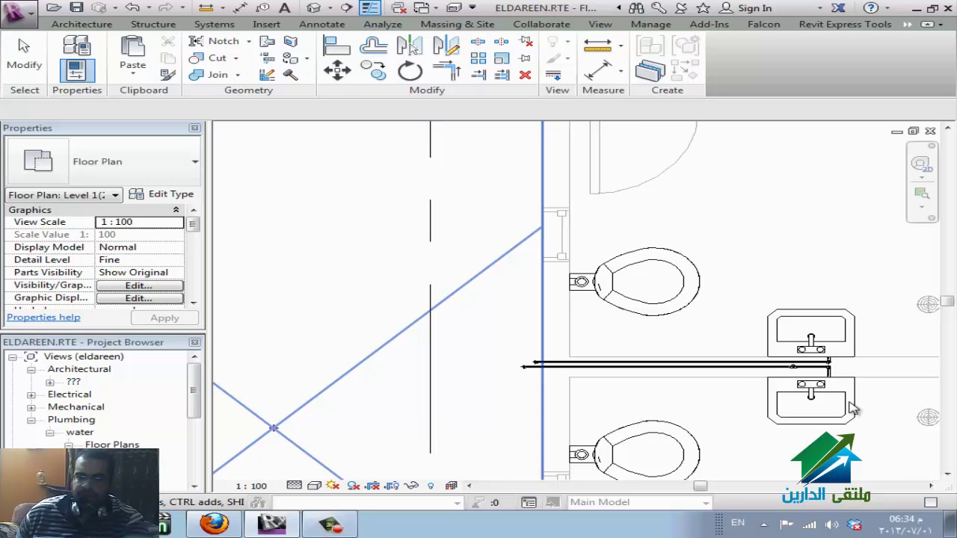
scroll(852, 407, "up", 2)
scroll(907, 365, "up", 1)
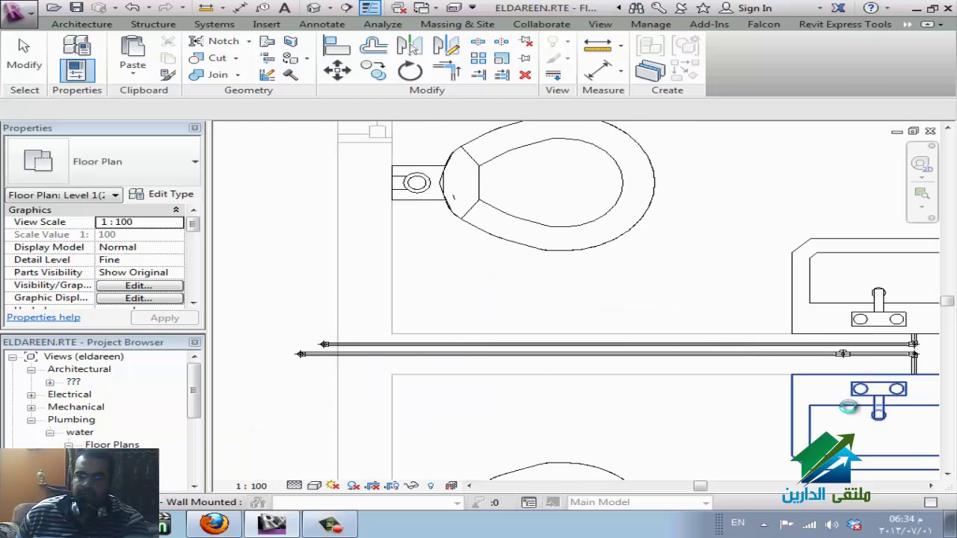
scroll(848, 406, "up", 3)
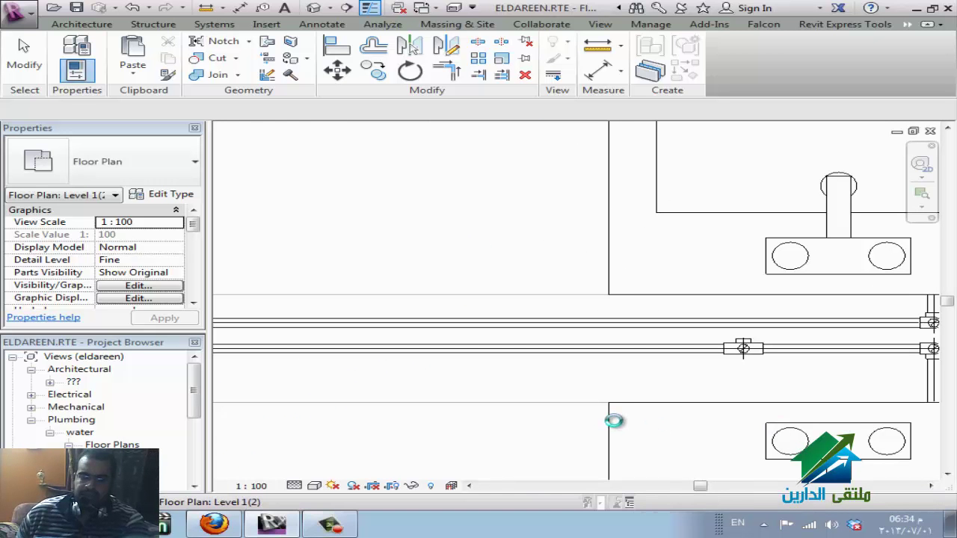
scroll(613, 422, "right", 5)
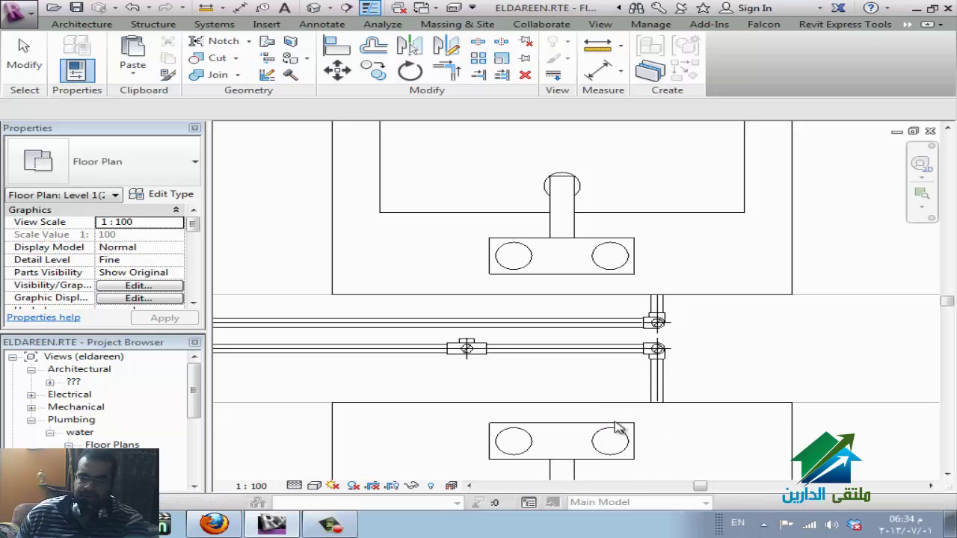
left_click(620, 434)
left_click_drag(561, 440, 526, 411)
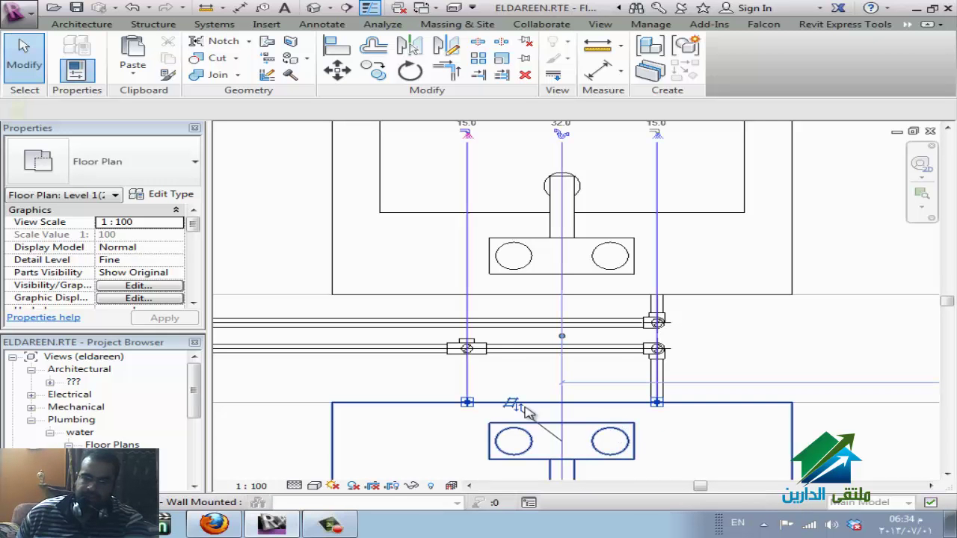
left_click(467, 402)
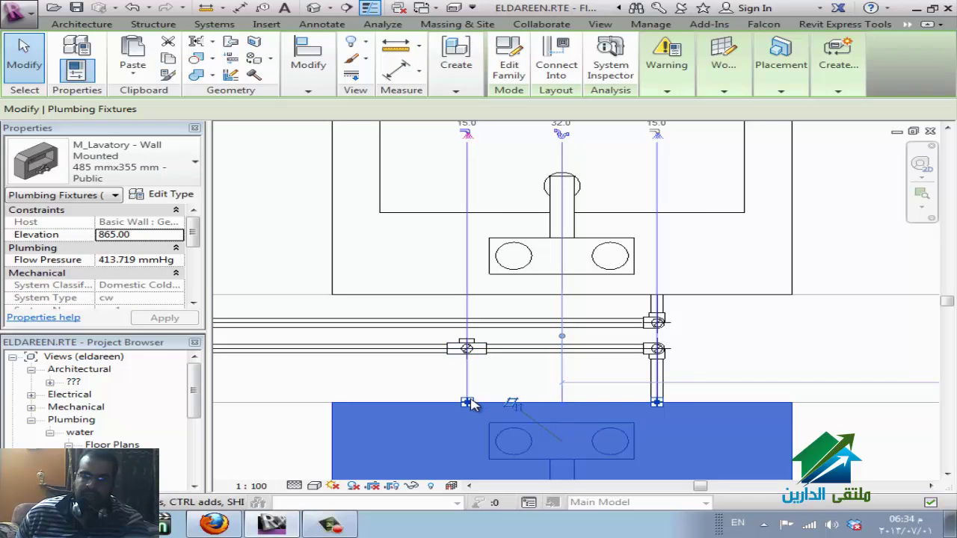
Draw a pipe from the lower lavatory's connector, turning left with an elbow and up toward the supply pipes
right_click(470, 404)
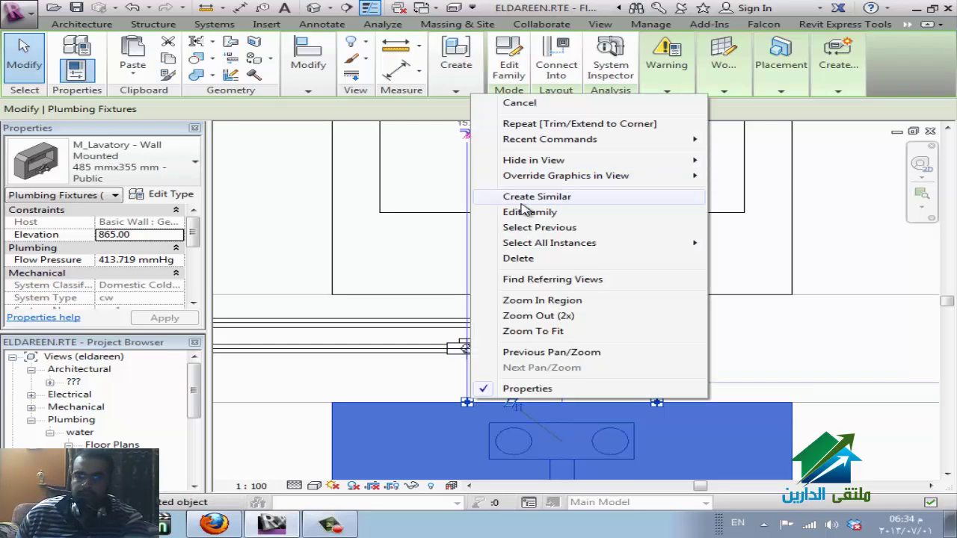
key("Escape")
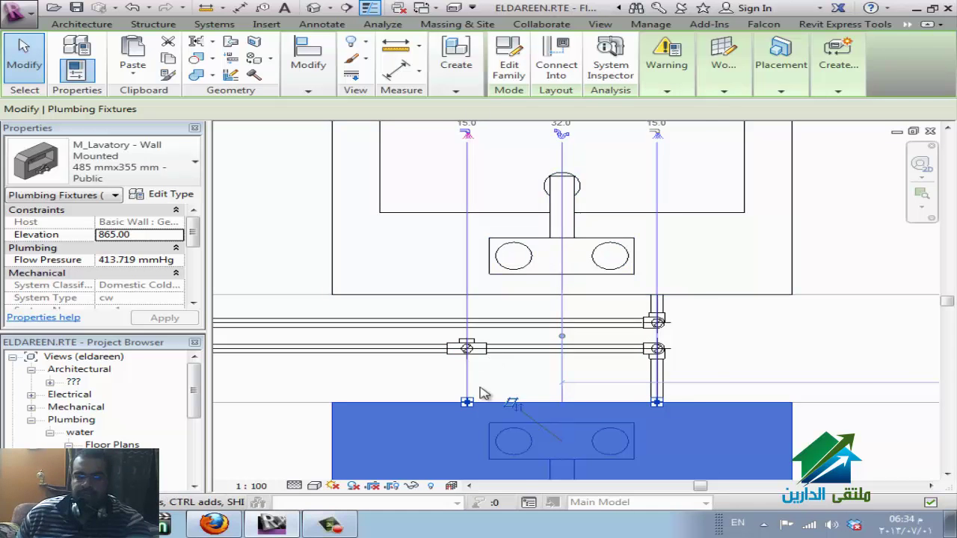
right_click(470, 404)
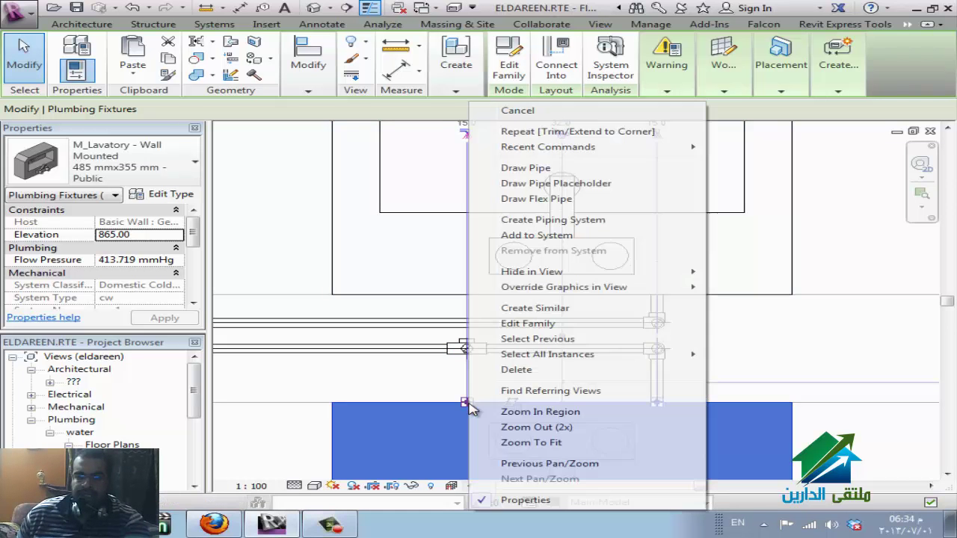
left_click(559, 171)
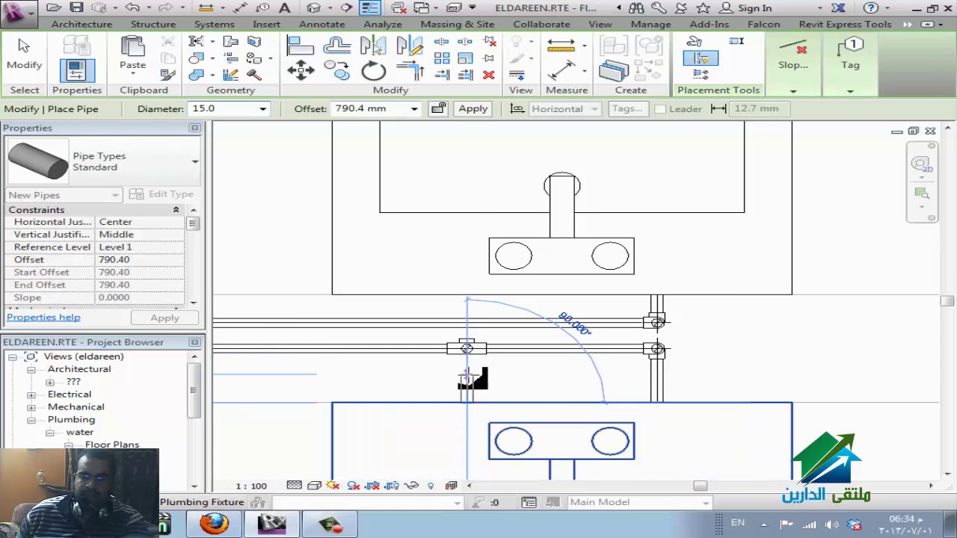
left_click(467, 378)
left_click(511, 375)
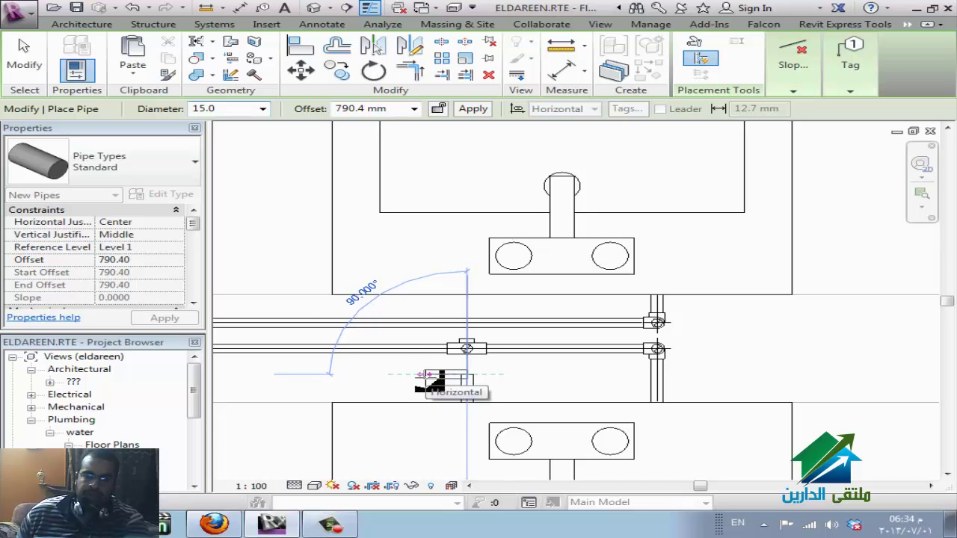
left_click(425, 374)
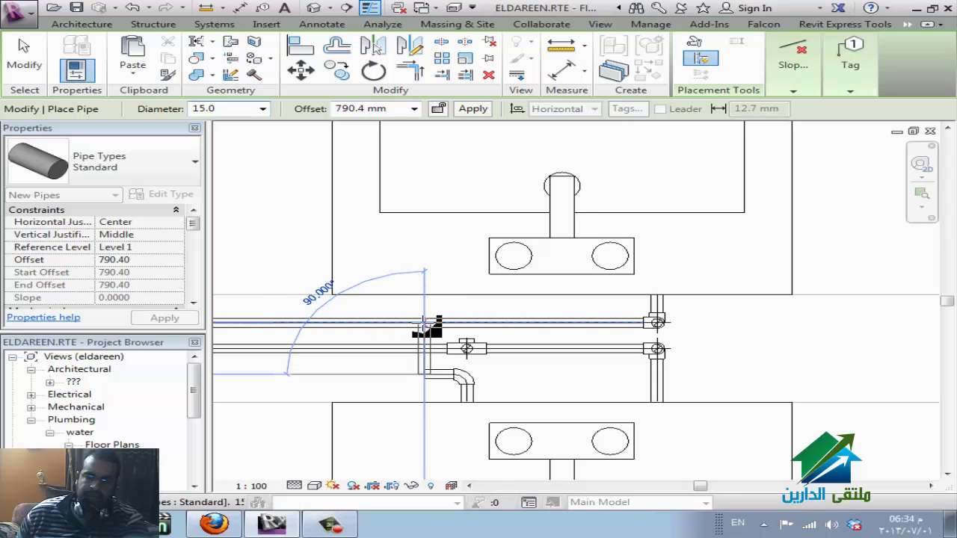
left_click(544, 346)
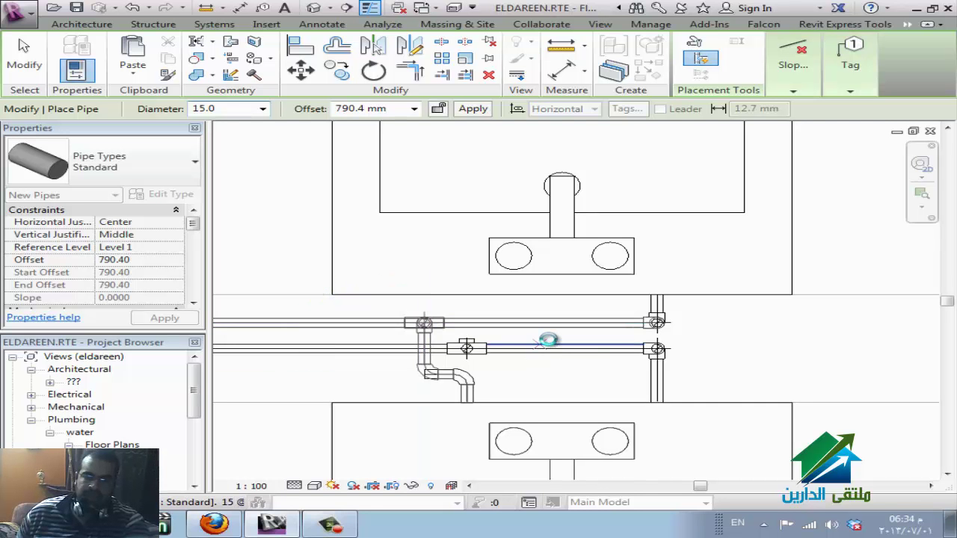
key("ctrl+z")
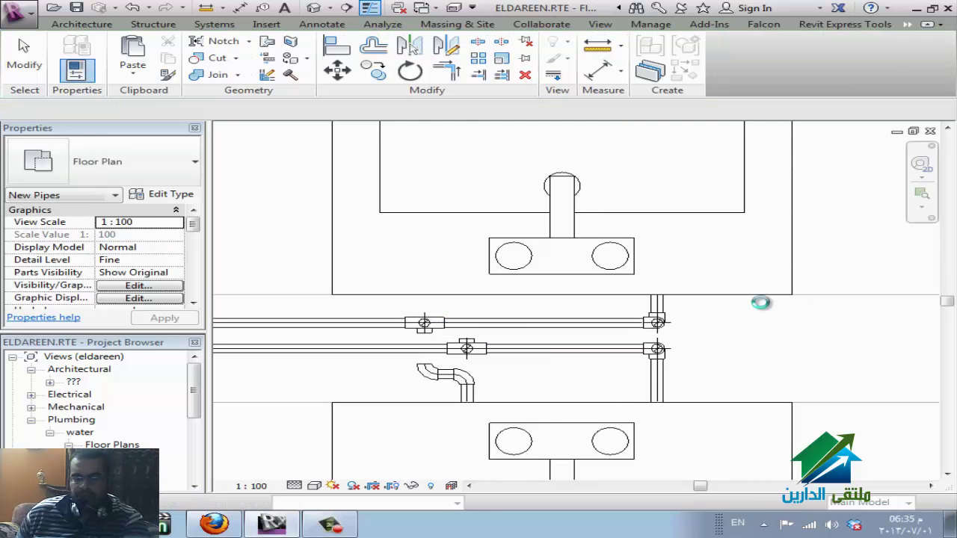
Select the left wall-mounted toilet and use Draw Pipe from it to bring up Select Connector
scroll(673, 299, "down", 1)
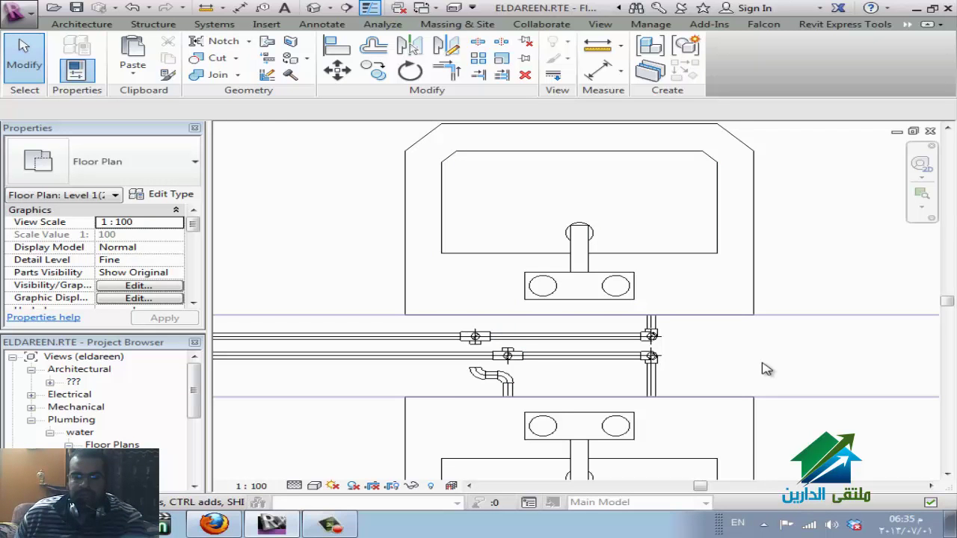
scroll(763, 363, "up", 1)
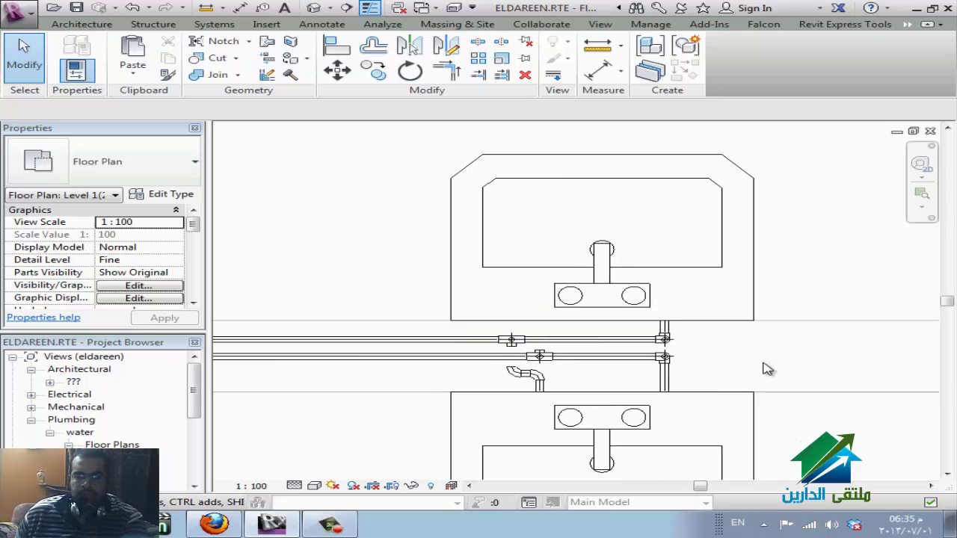
scroll(768, 368, "down", 5)
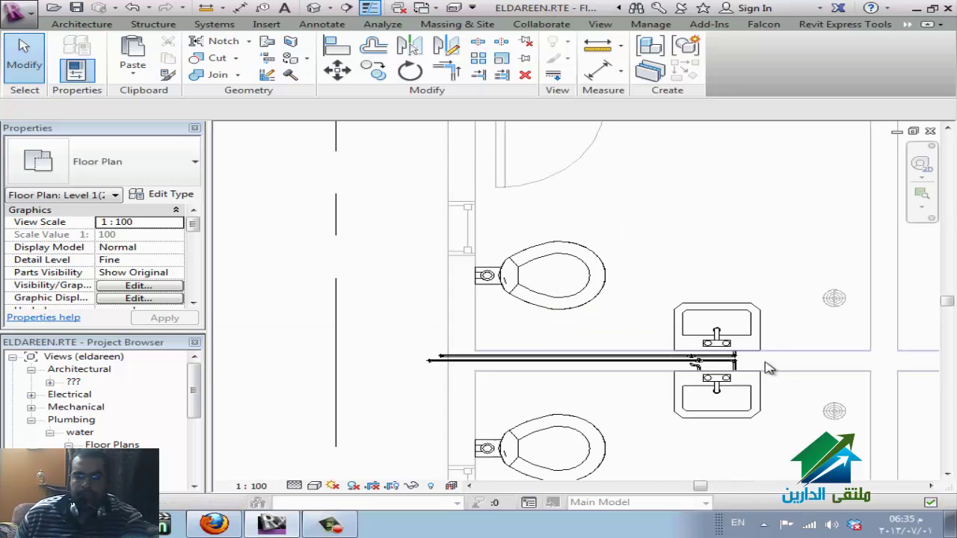
left_click(528, 289)
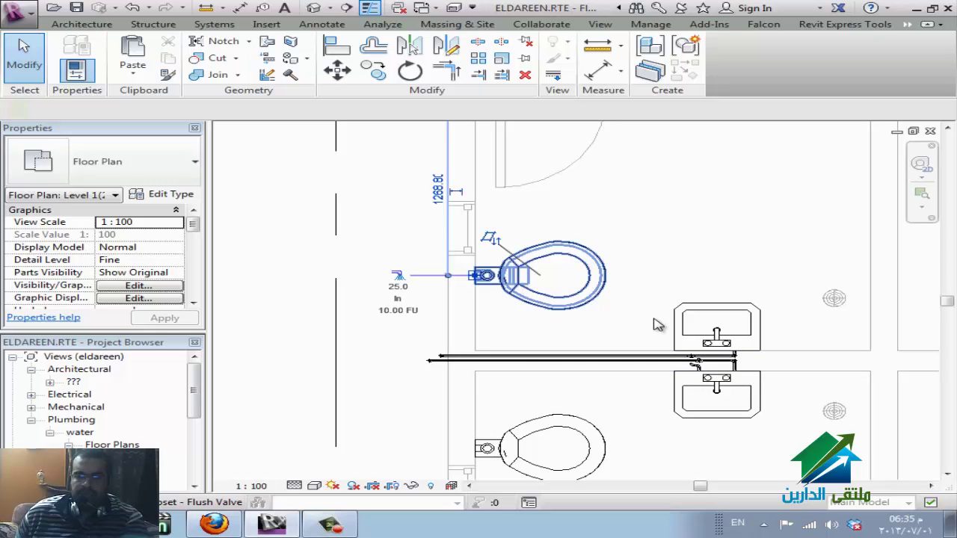
right_click(482, 280)
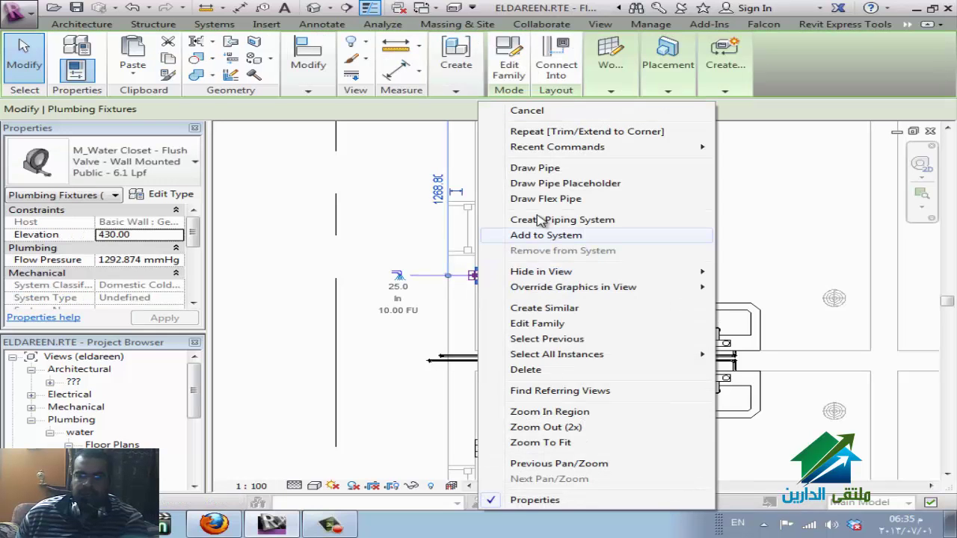
left_click(502, 170)
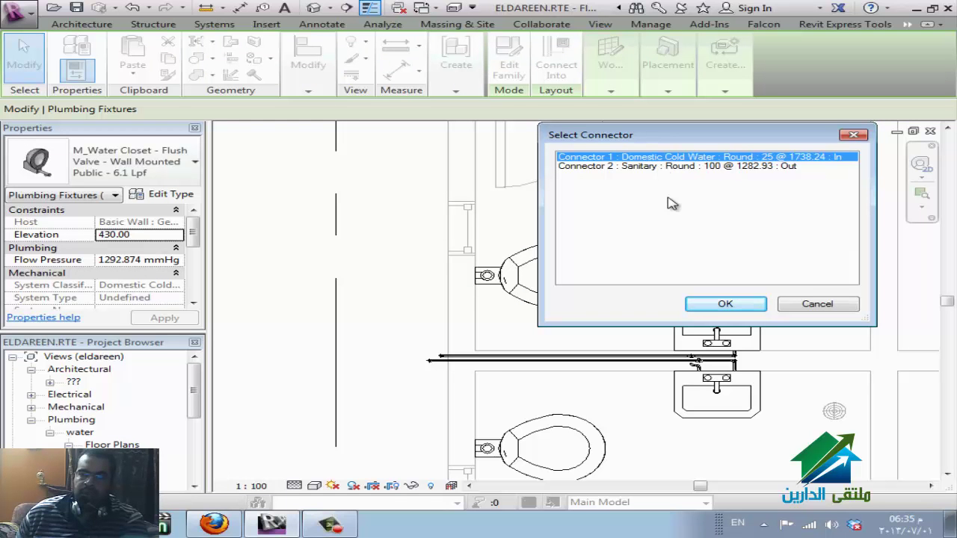
Route a 25 mm pipe from the Domestic Cold Water connector down to the supply line, then select it
left_click(726, 306)
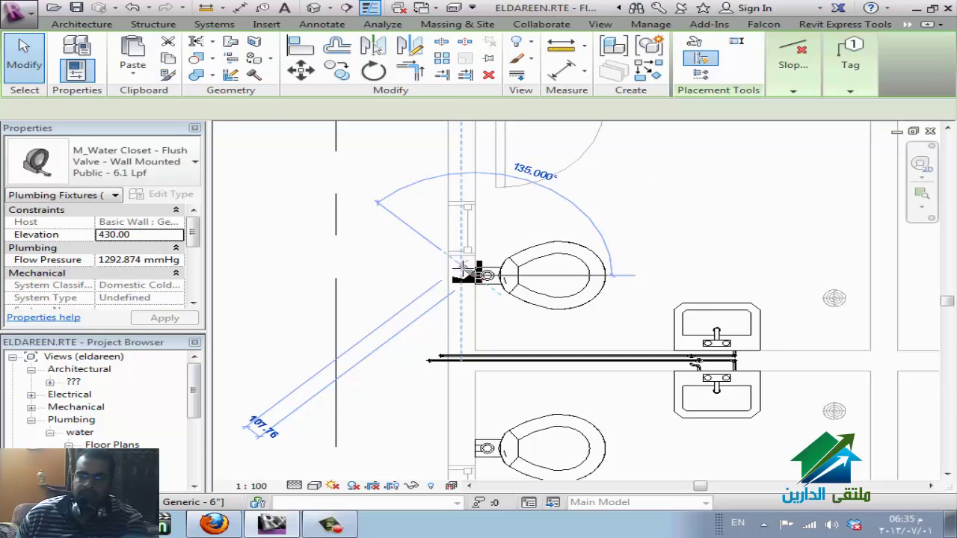
scroll(463, 269, "up", 1)
scroll(468, 271, "up", 2)
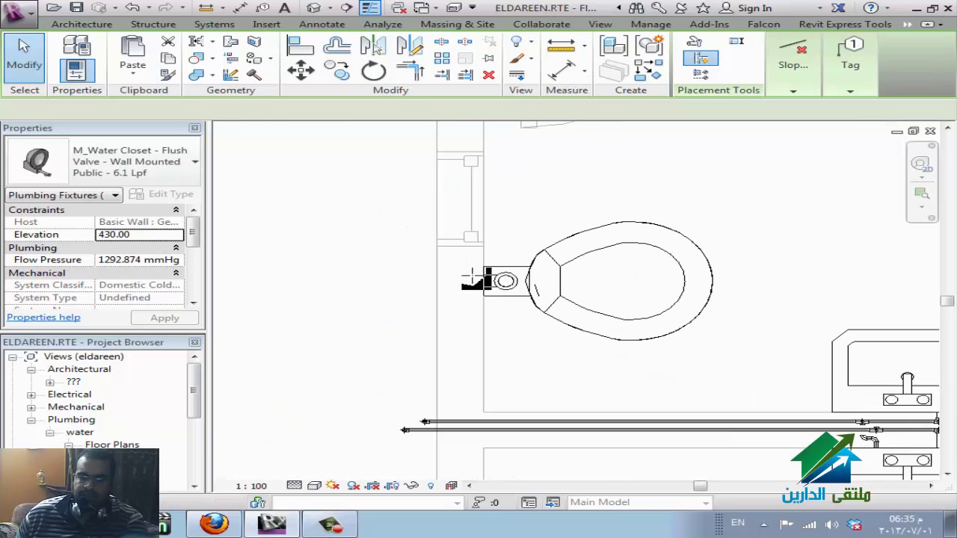
scroll(475, 277, "down", 1)
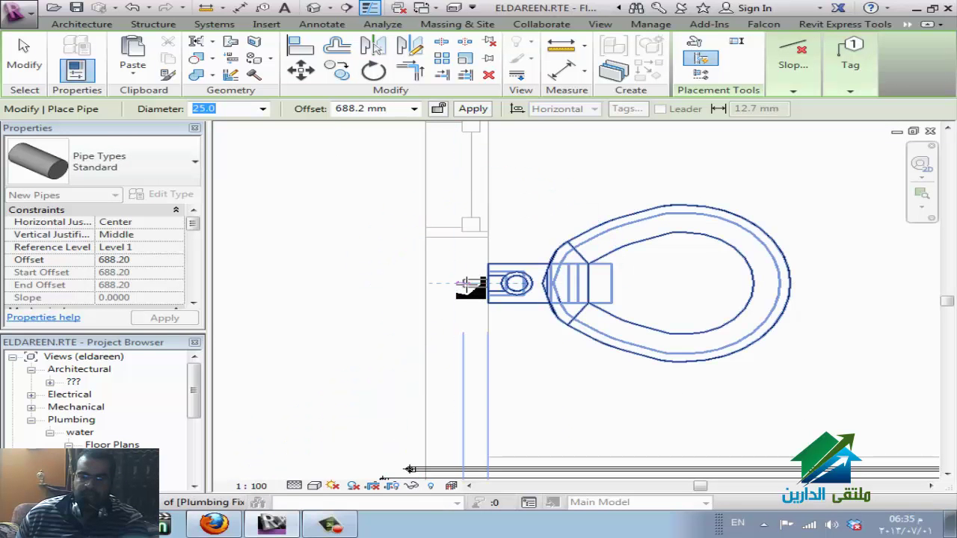
left_click(457, 282)
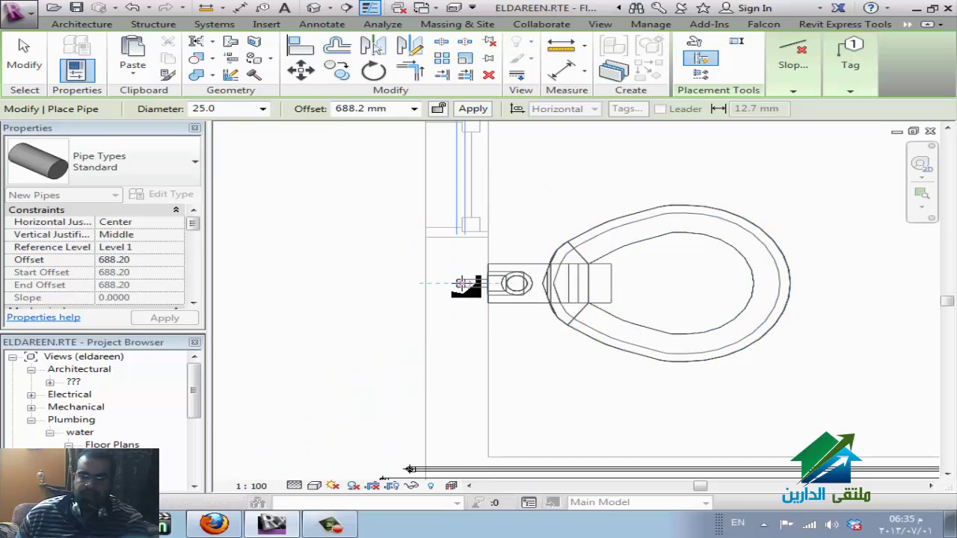
scroll(475, 411, "down", 2)
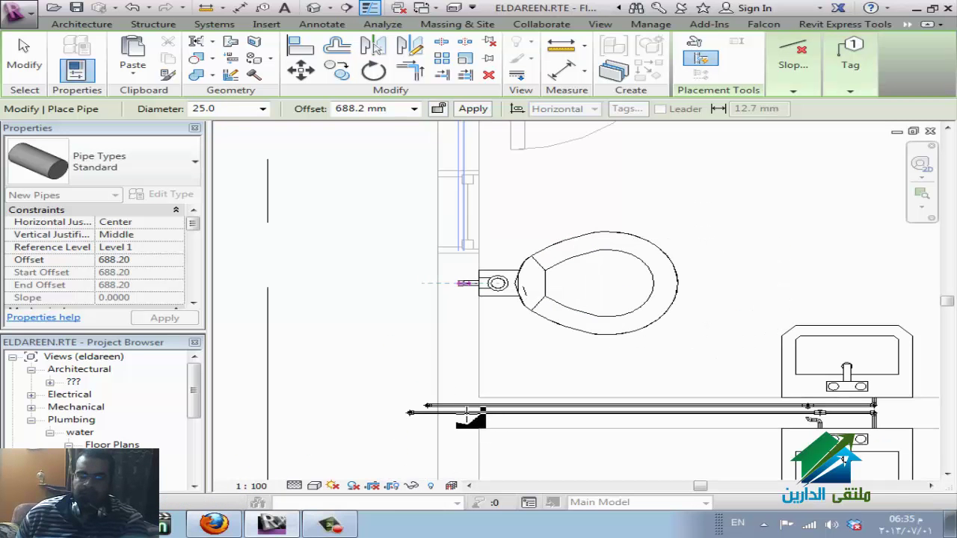
scroll(460, 411, "up", 2)
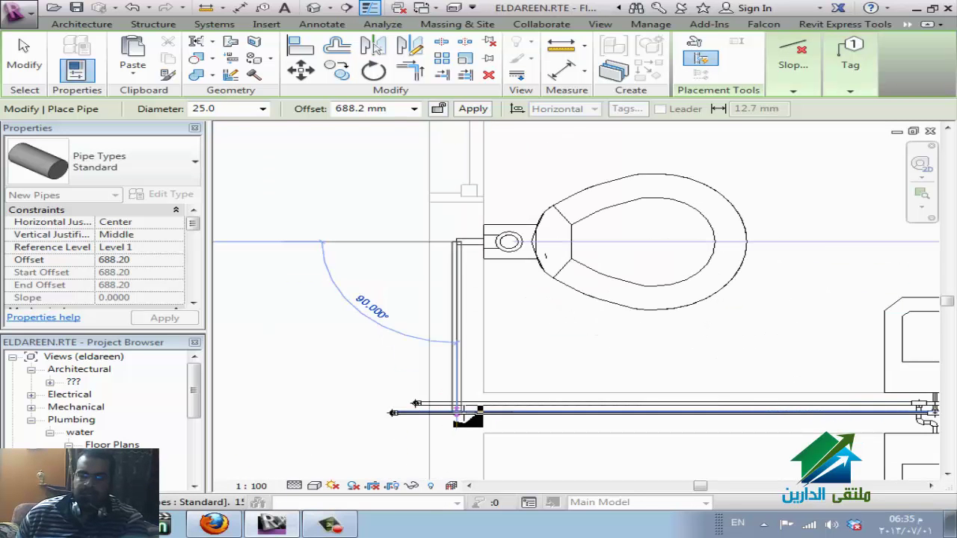
scroll(460, 411, "up", 1)
scroll(456, 402, "up", 1)
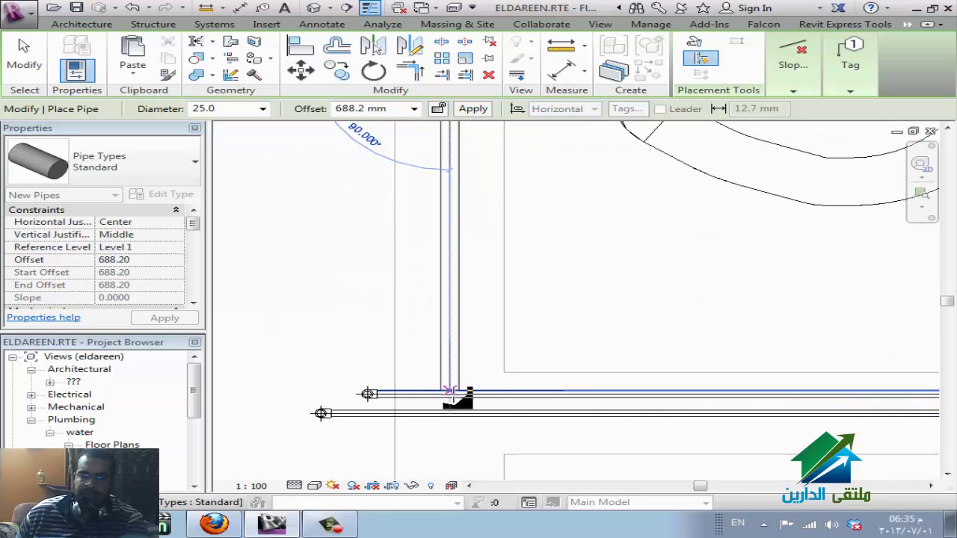
left_click(452, 392)
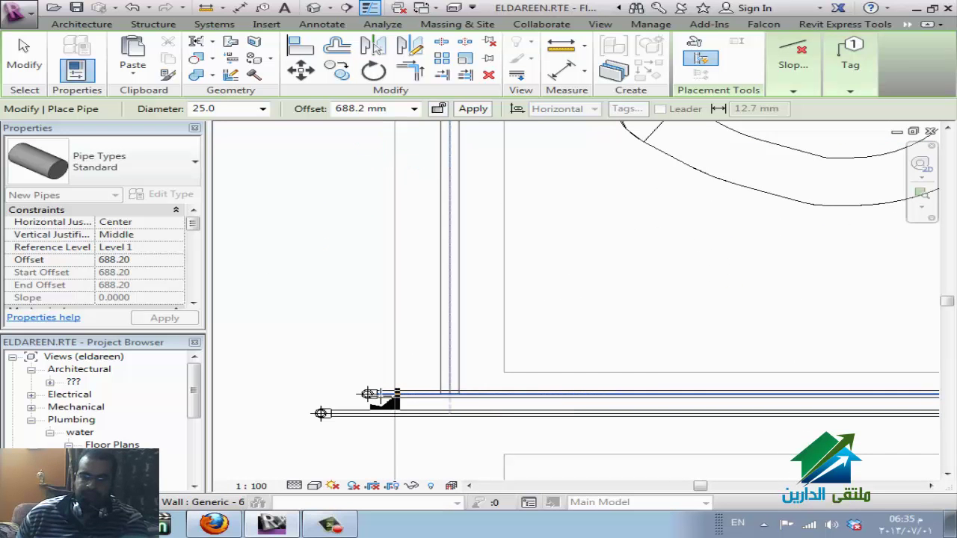
key("Escape")
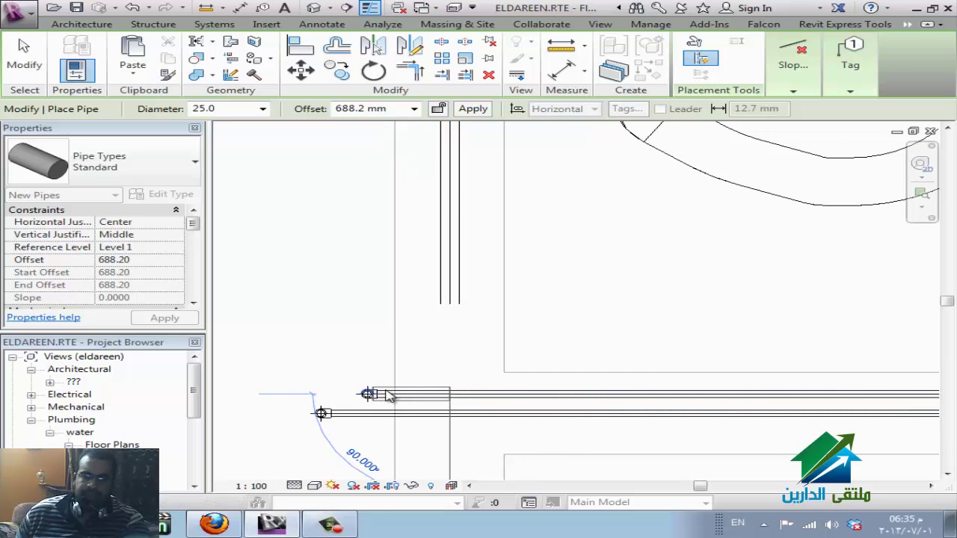
key("Escape")
left_click(461, 270)
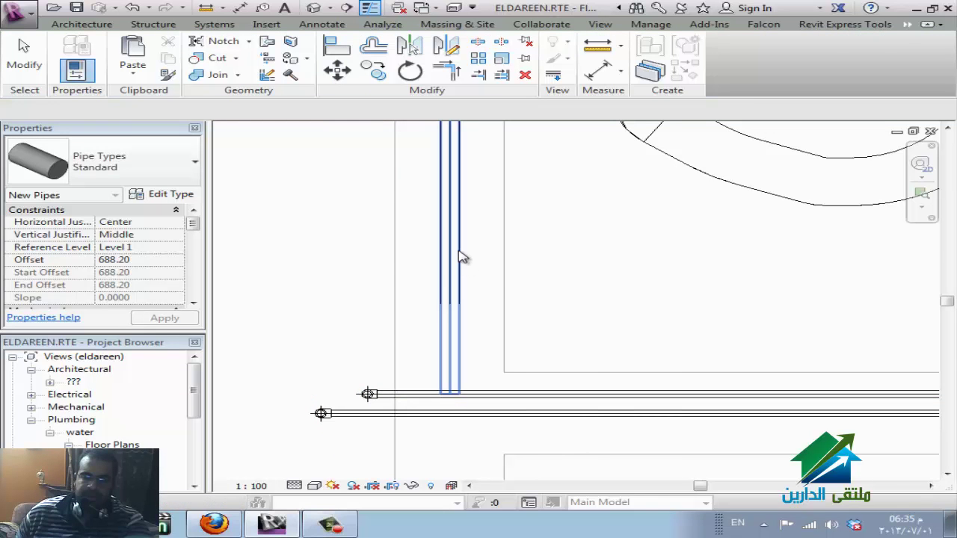
key("Escape")
left_click(443, 395)
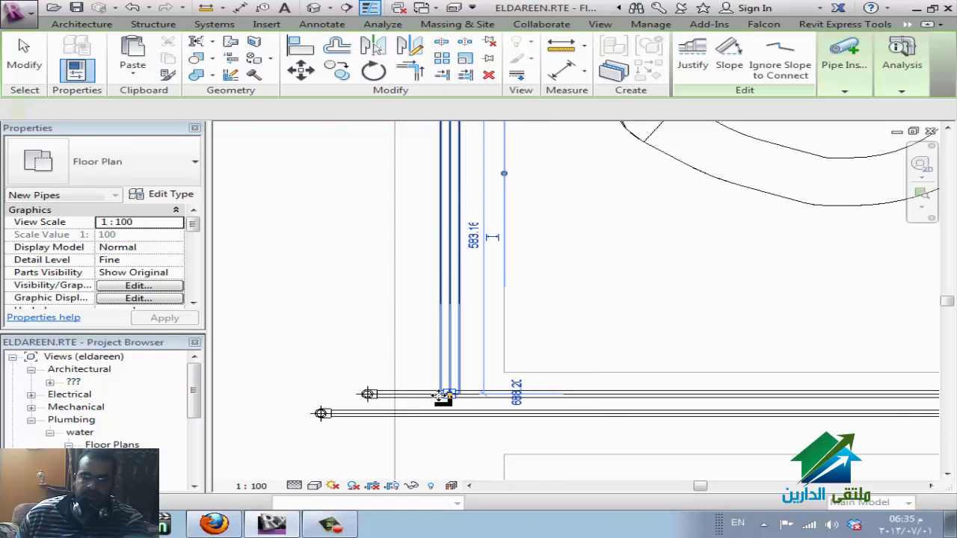
Drag the vertical pipe's end onto the horizontal 688.20-offset supply pipe so a tee is inserted
scroll(449, 396, "up", 3)
scroll(444, 442, "up", 2)
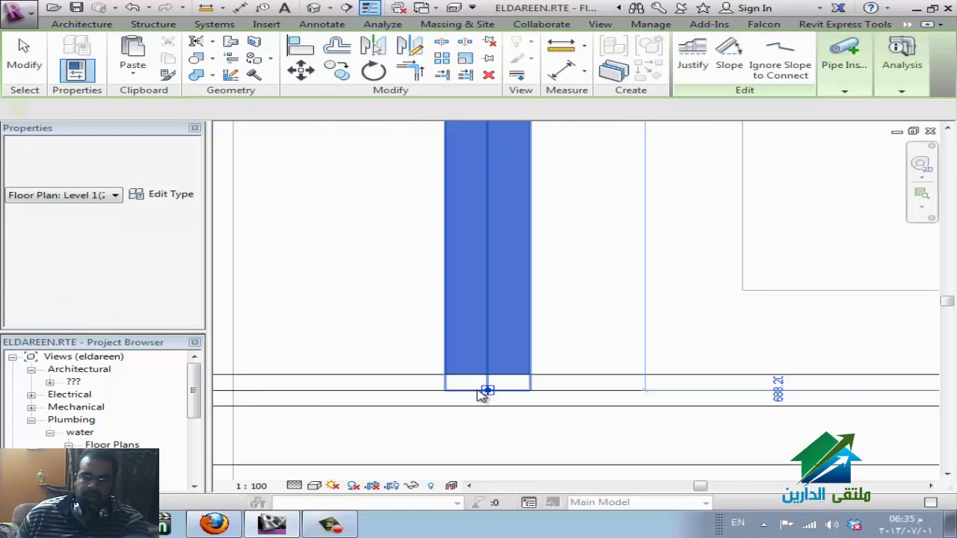
left_click(487, 391)
mouse_move(489, 393)
left_mouse_down()
mouse_move(490, 371)
mouse_move(492, 391)
left_mouse_up()
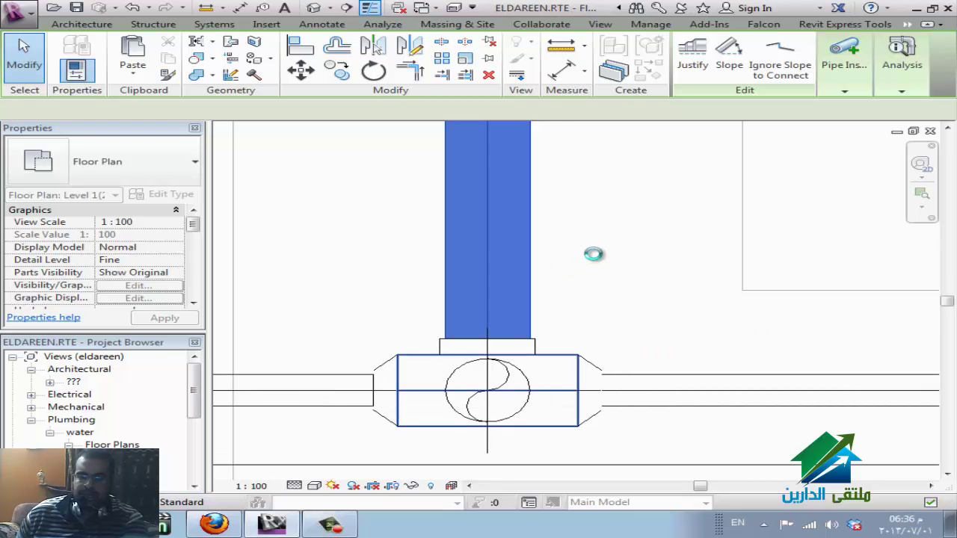
scroll(617, 280, "down", 2)
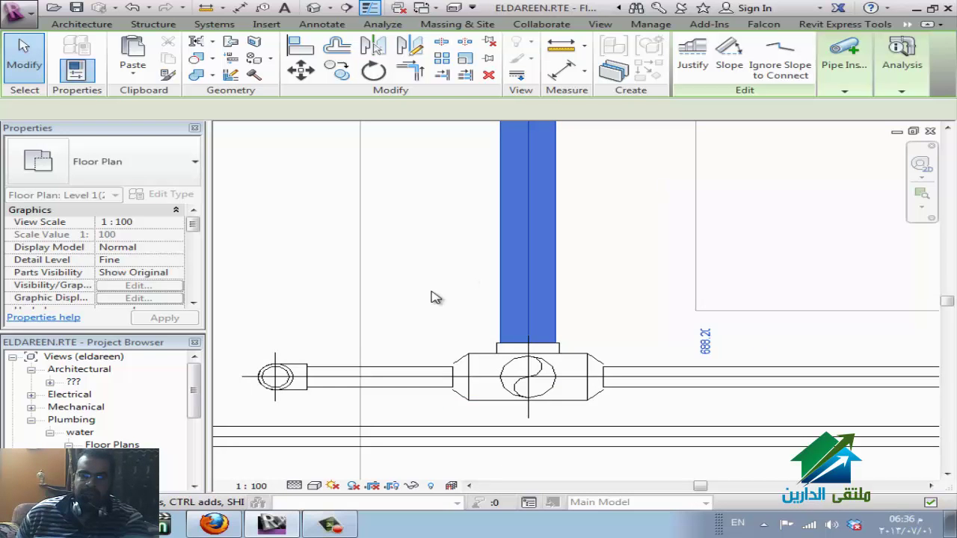
scroll(487, 227, "down", 3)
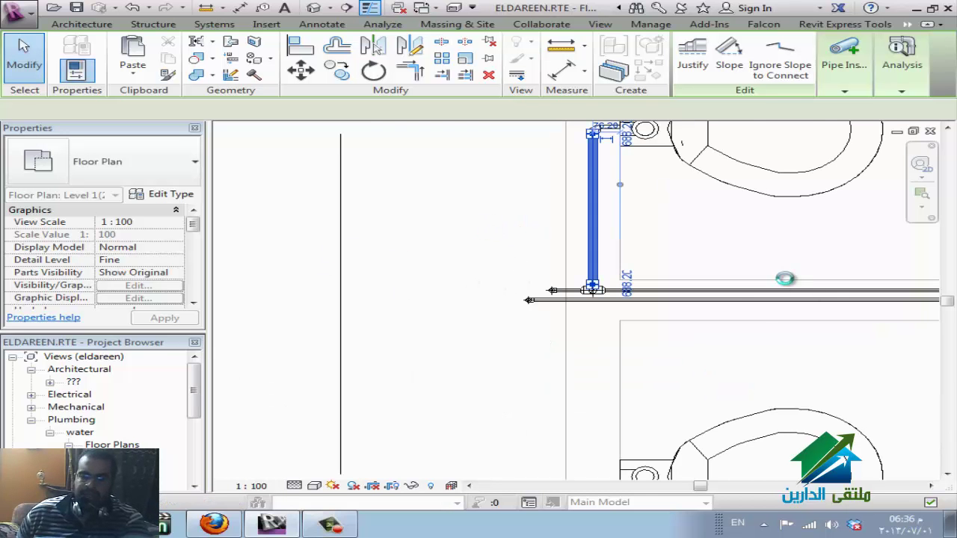
scroll(706, 264, "down", 1)
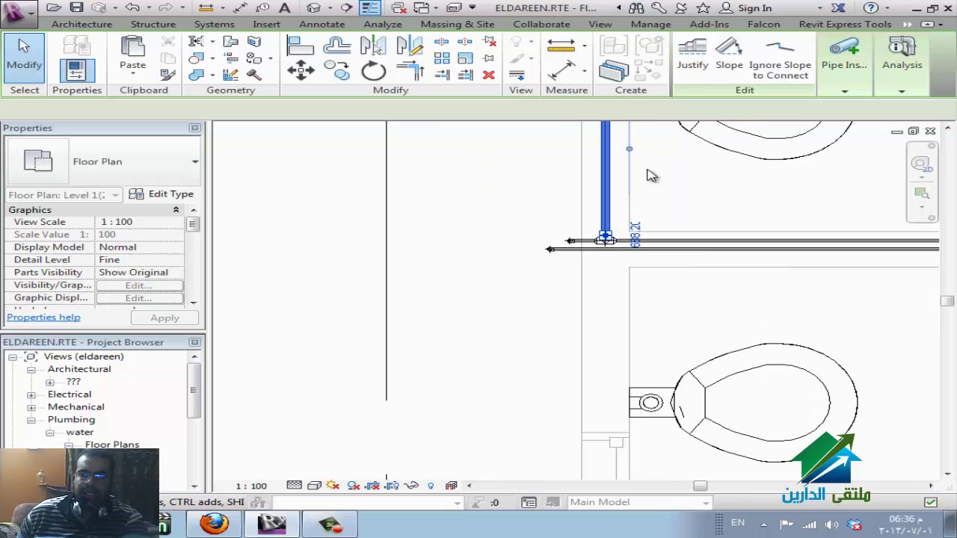
scroll(557, 239, "up", 1)
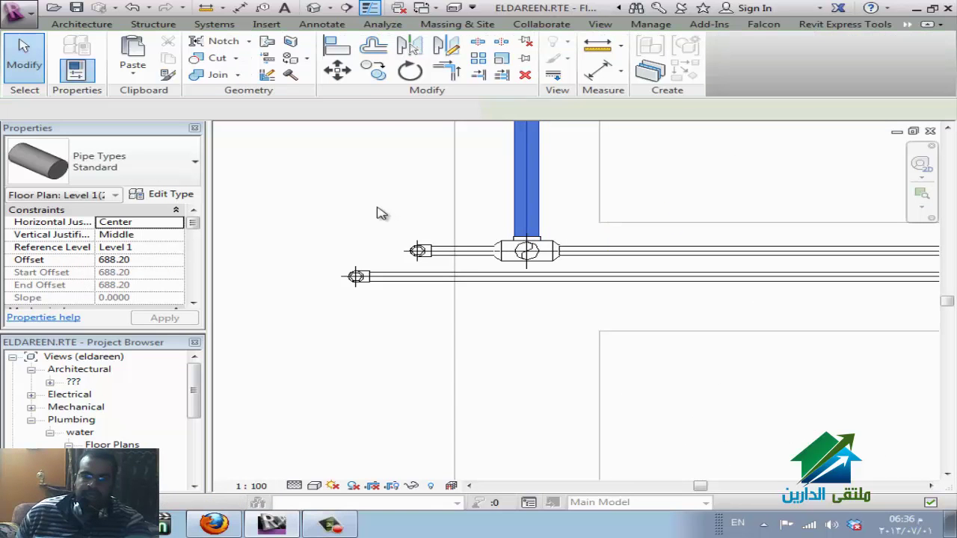
left_click_drag(355, 209, 505, 271)
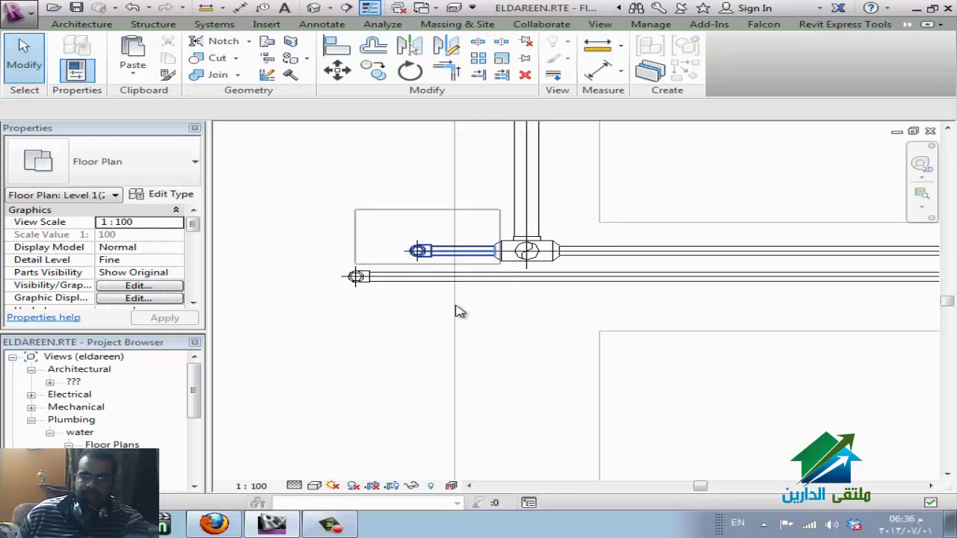
Select the pipe stub left of the tee with its fittings and change its diameter to 25.0
left_click_drag(504, 270, 460, 310)
left_click(409, 251)
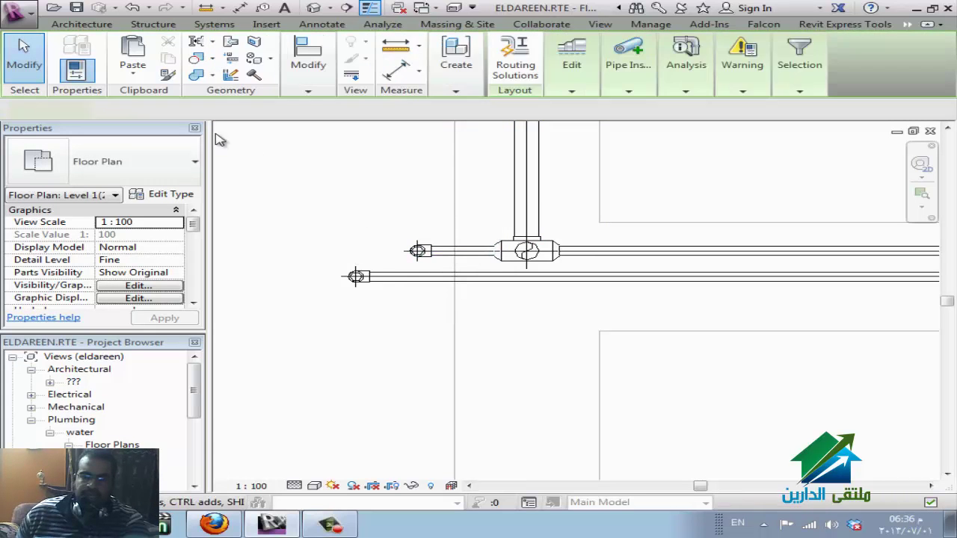
left_click(275, 111)
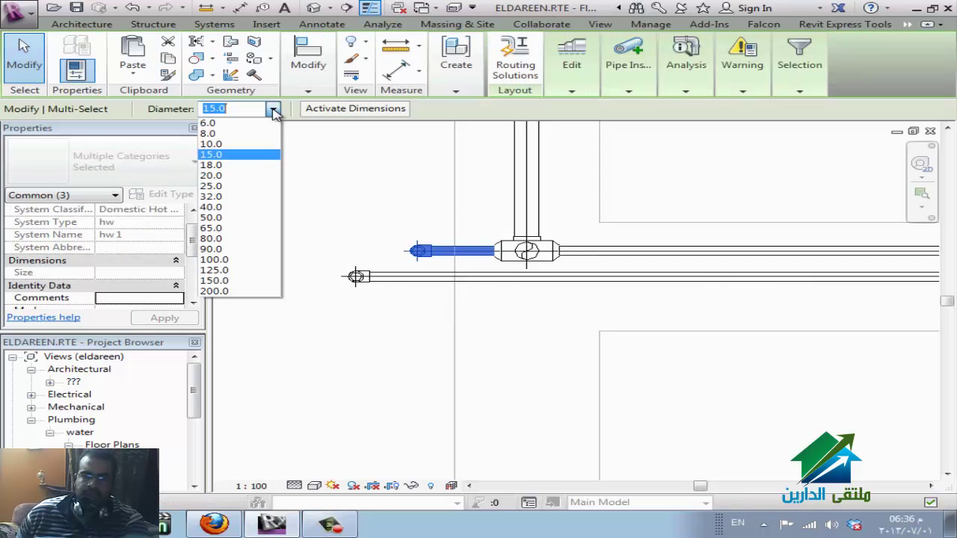
left_click(241, 187)
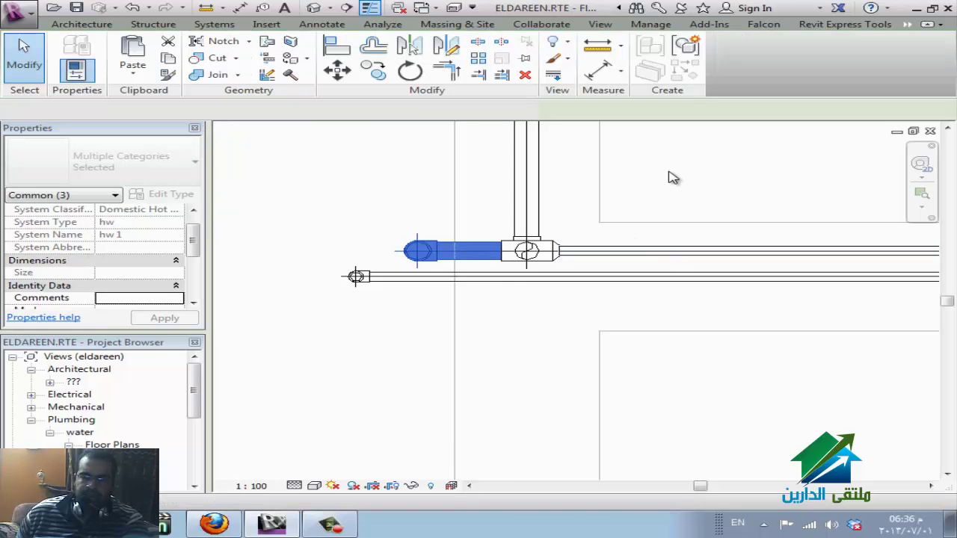
Zoom in and select the M_Elbow fitting where the vertical pipe meets the cold-water line
scroll(588, 225, "down", 1)
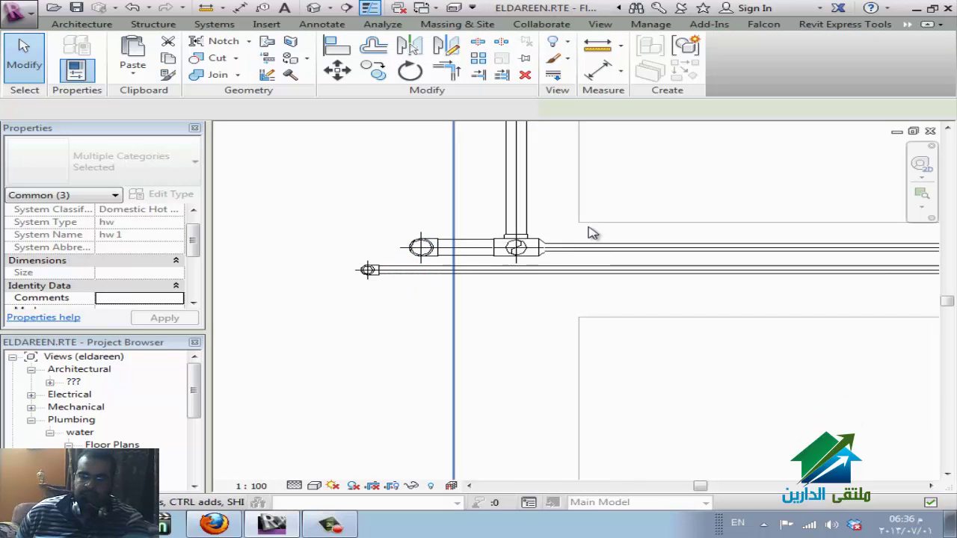
scroll(527, 277, "down", 1)
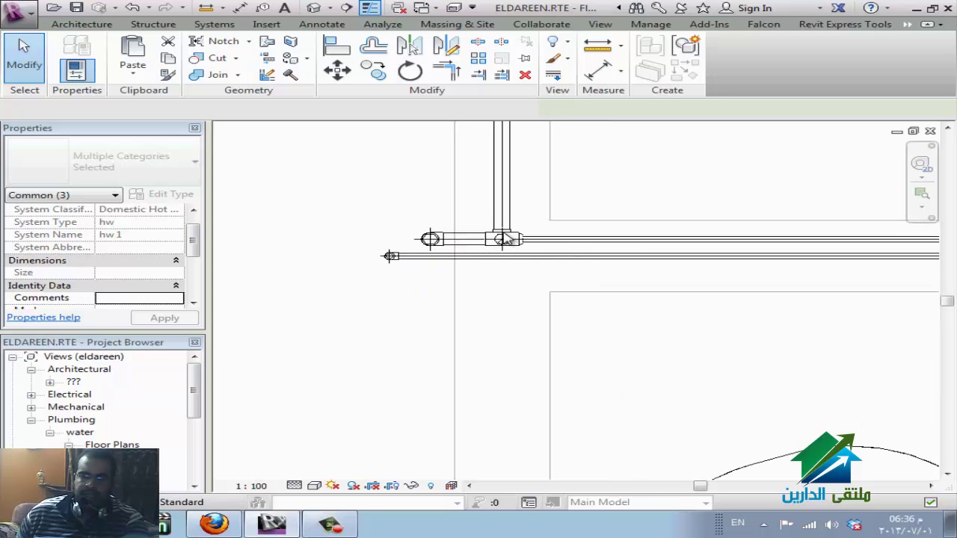
scroll(455, 232, "up", 2)
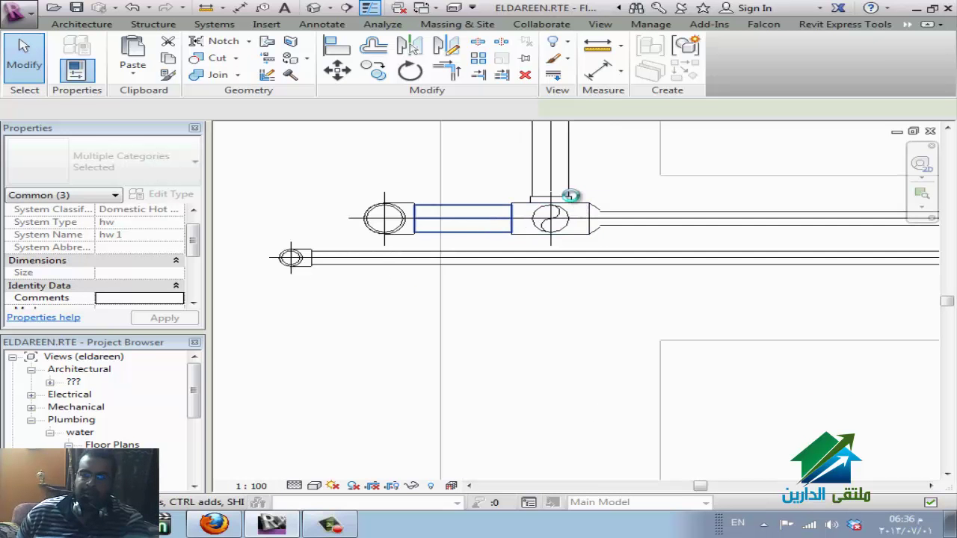
scroll(570, 196, "up", 1)
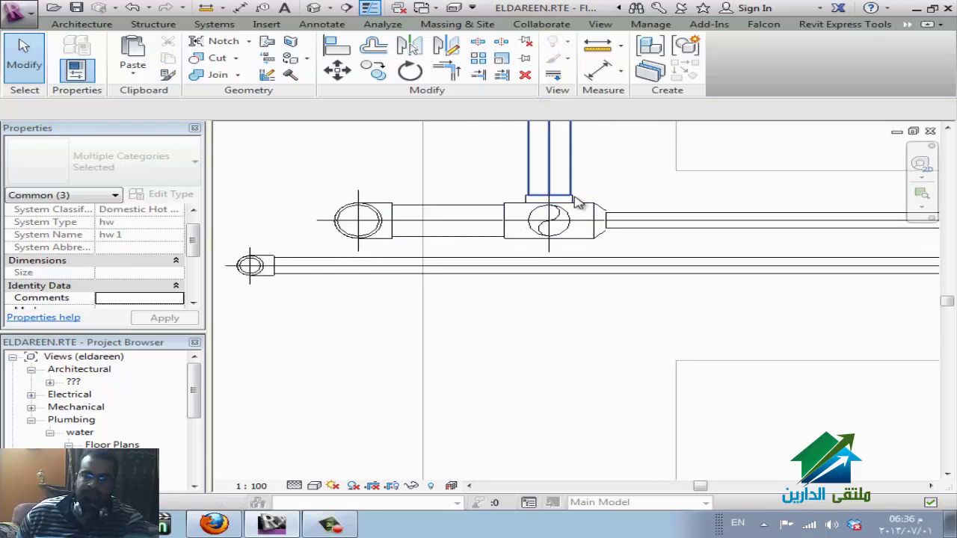
key("Escape")
left_click(563, 209)
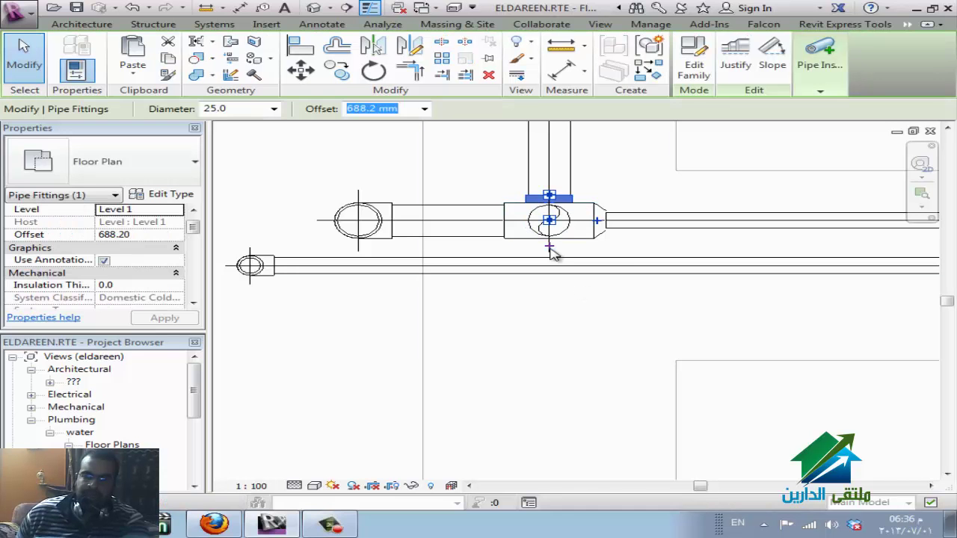
key("Escape")
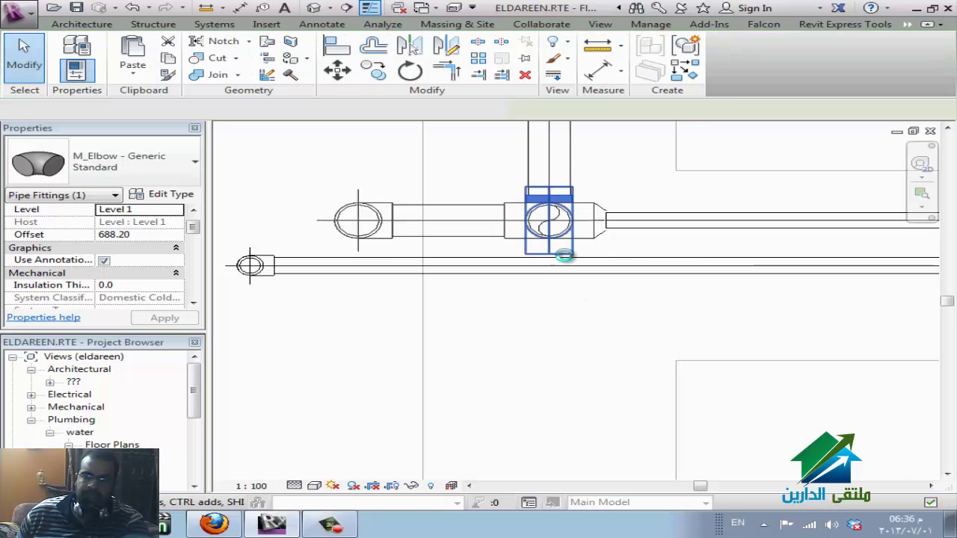
key("Escape")
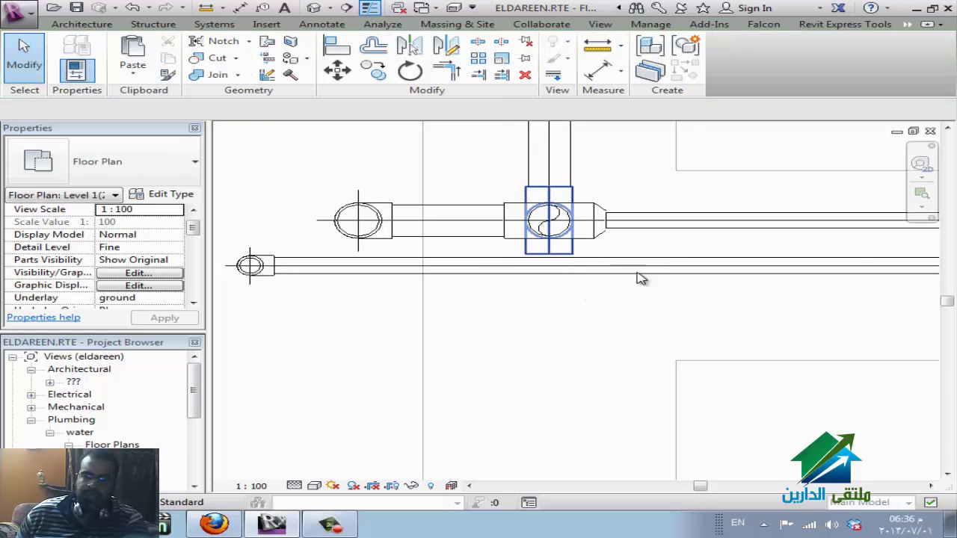
left_click(553, 262)
right_click(555, 263)
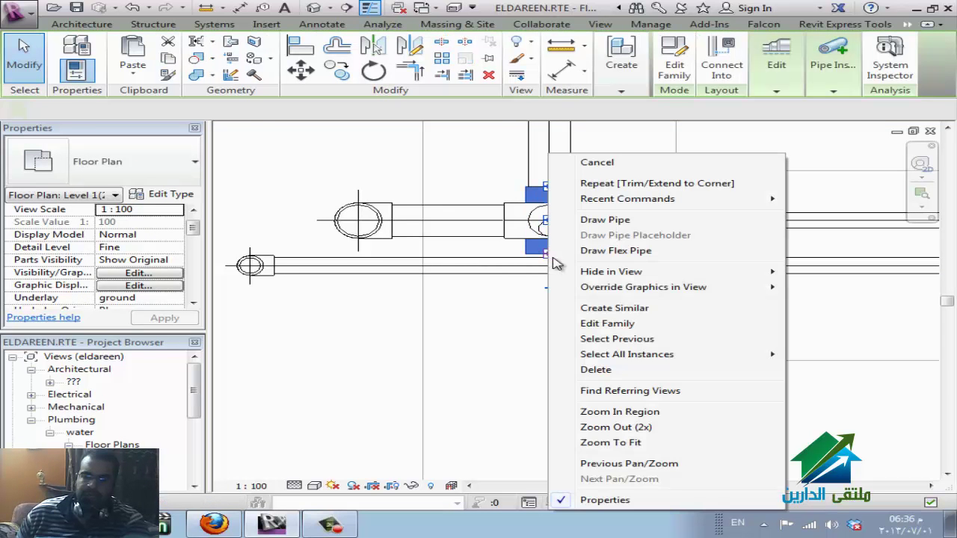
left_click(612, 220)
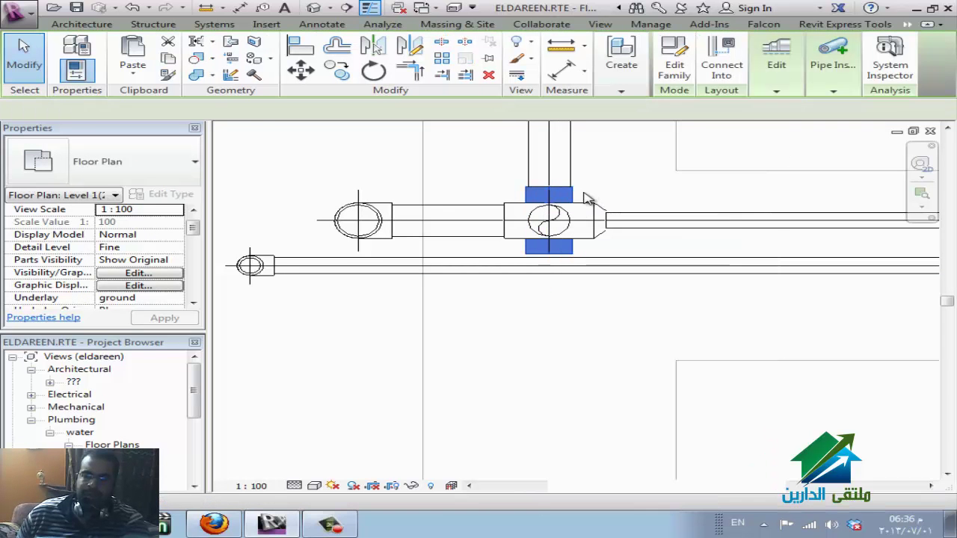
scroll(588, 198, "down", 2)
scroll(588, 198, "down", 2)
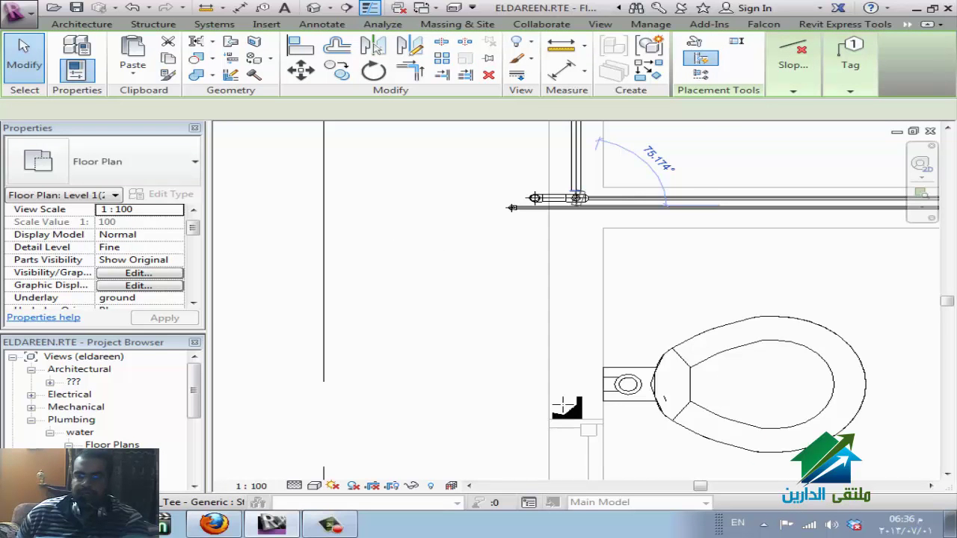
scroll(577, 394, "up", 1)
scroll(599, 391, "up", 1)
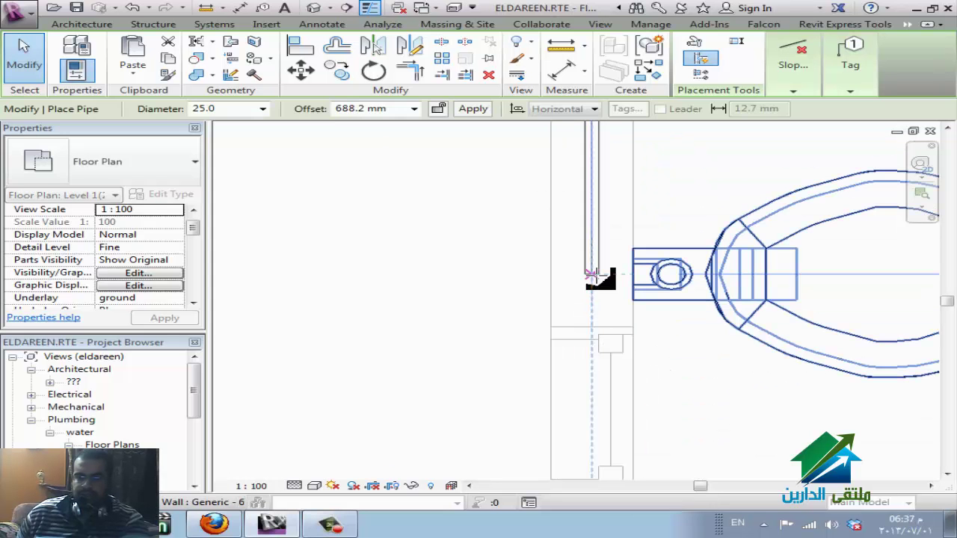
left_click(591, 274)
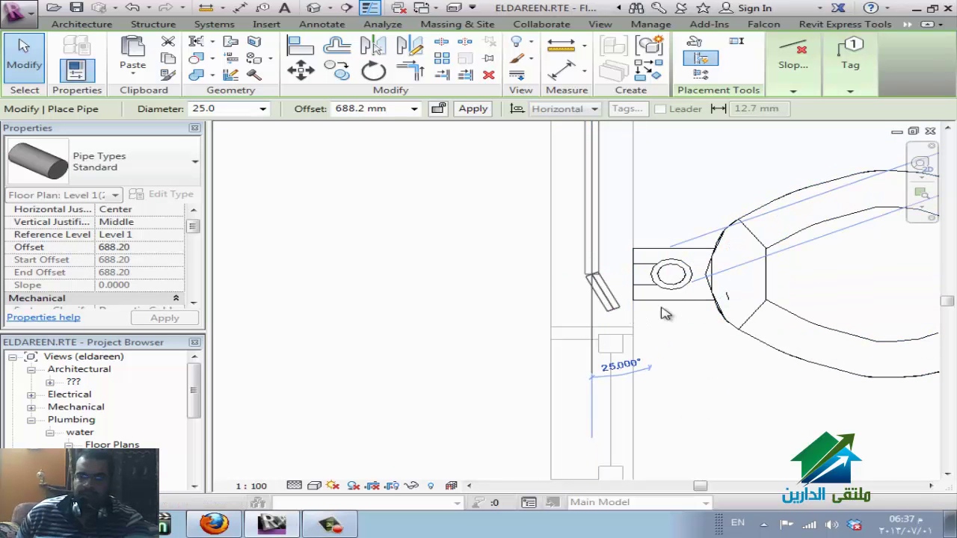
key("Escape")
key("Escape")
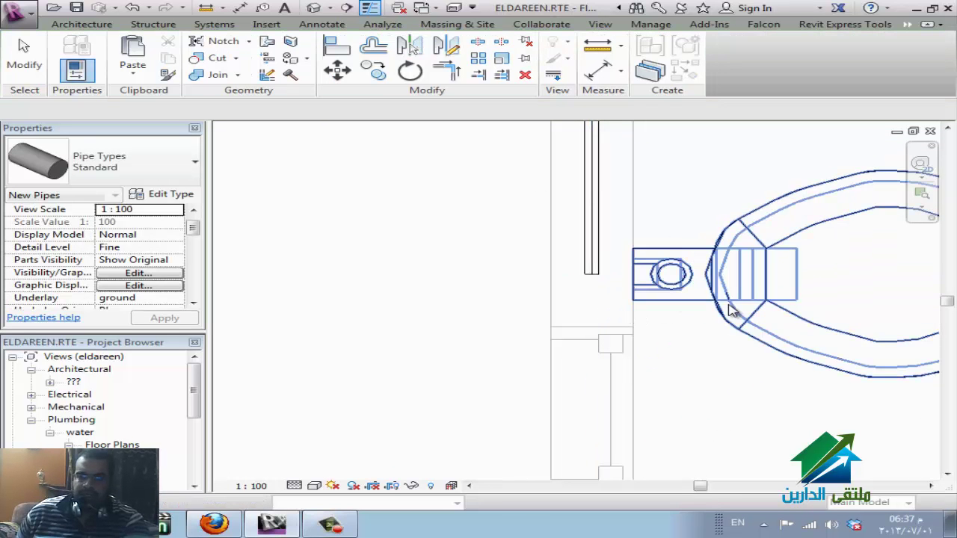
key("Escape")
left_click(773, 351)
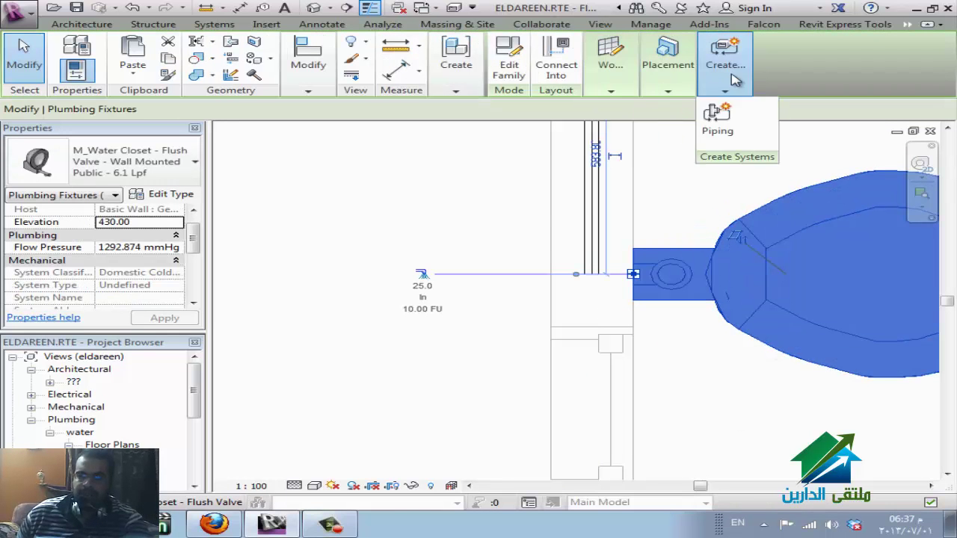
left_click(623, 254)
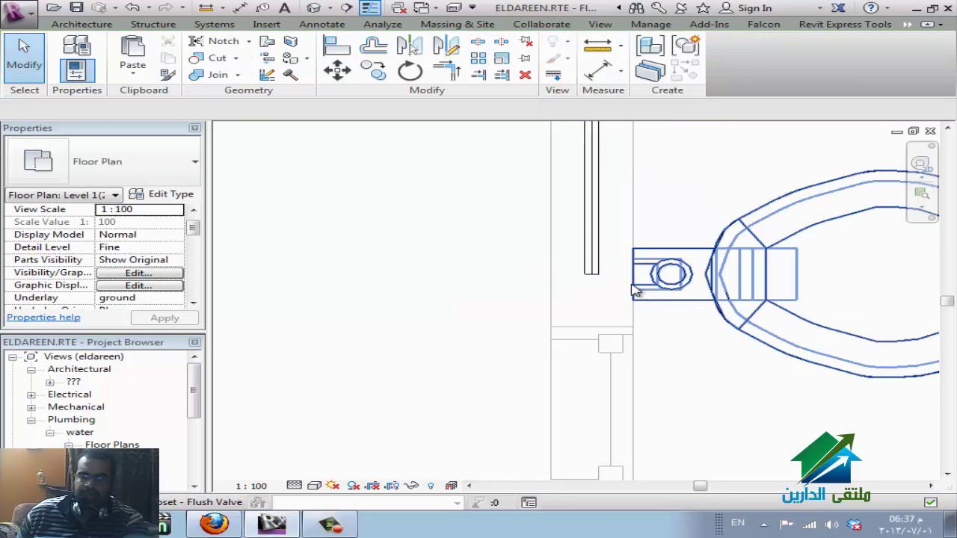
Pipe the upper toilet's Domestic Cold Water connector into the adjacent vertical 25.0 pipe with an elbow
left_click(633, 276)
right_click(632, 275)
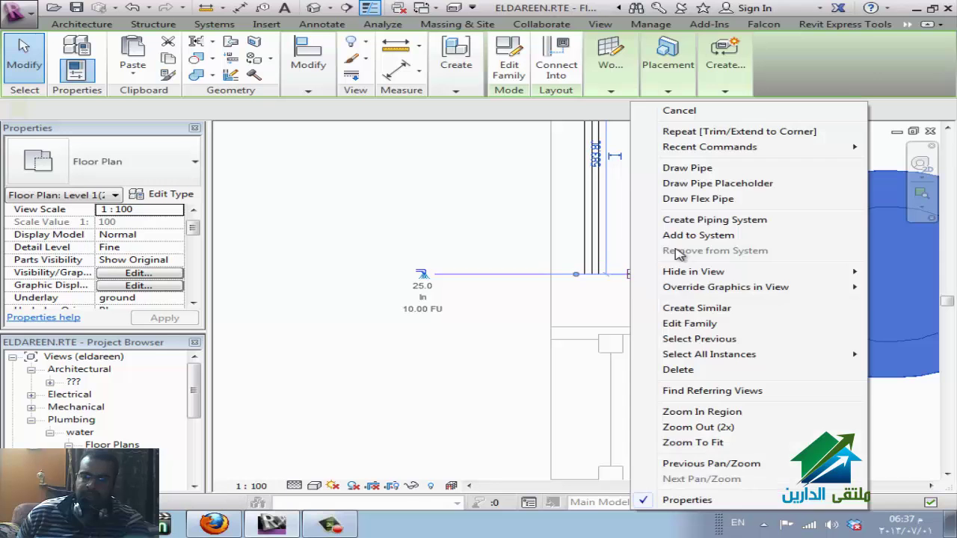
left_click(682, 164)
left_click(628, 267)
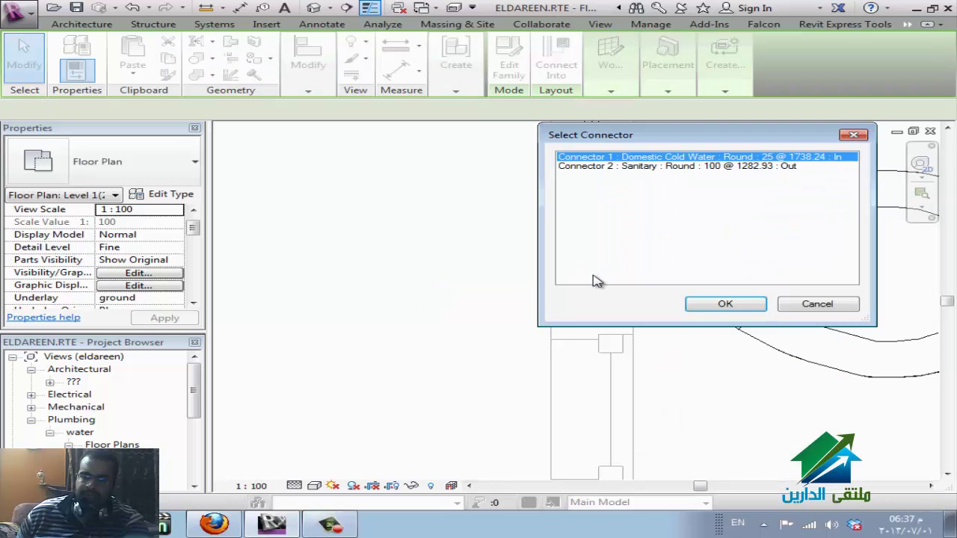
left_click(703, 304)
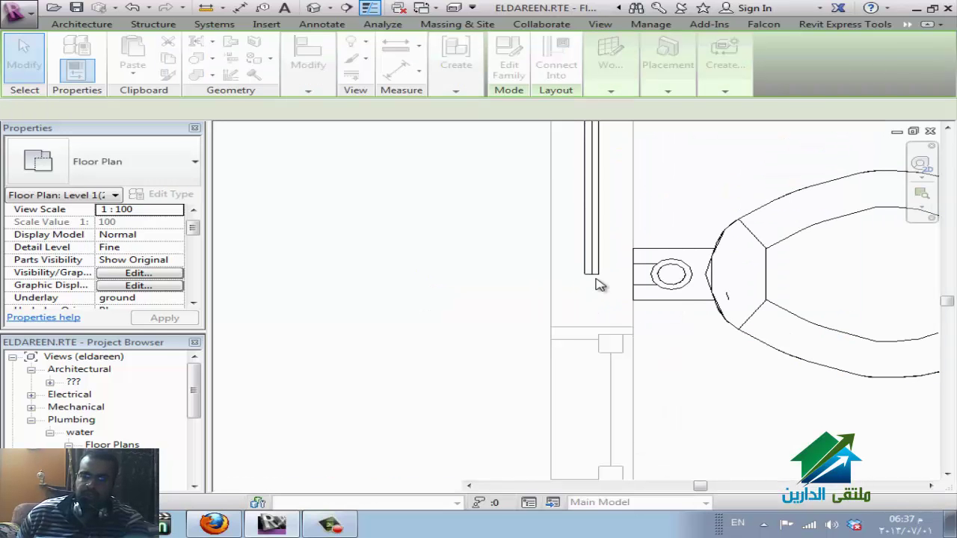
left_click(591, 273)
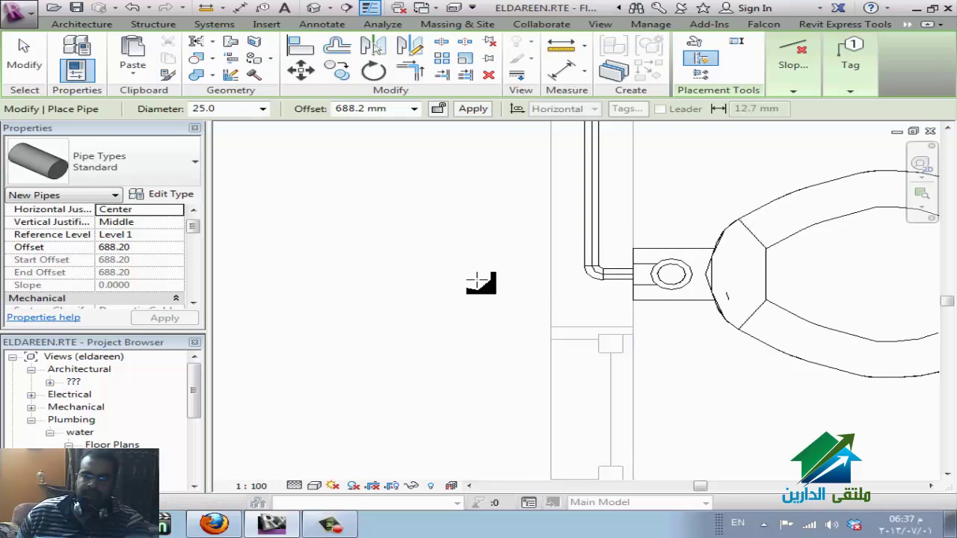
scroll(471, 292, "down", 2)
scroll(459, 383, "down", 1)
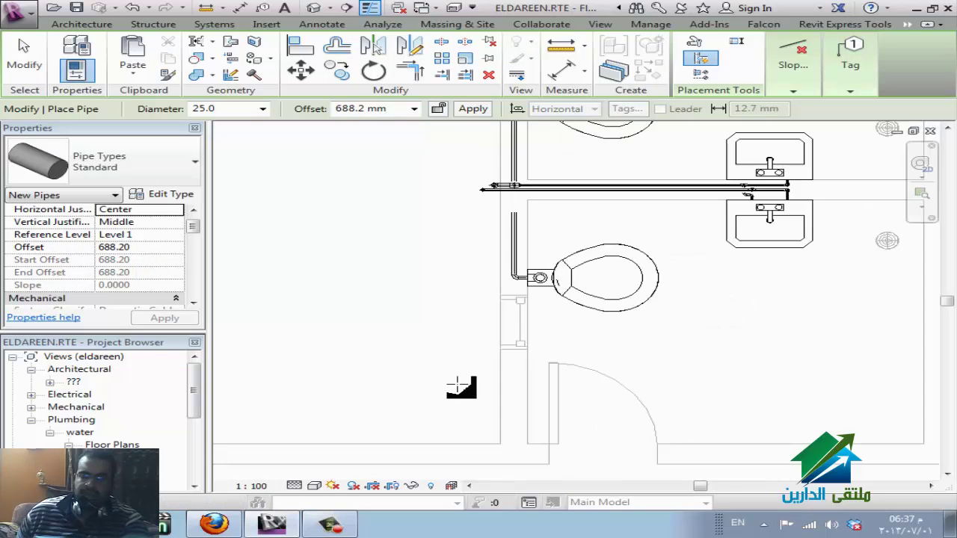
scroll(454, 383, "down", 1)
scroll(454, 382, "down", 1)
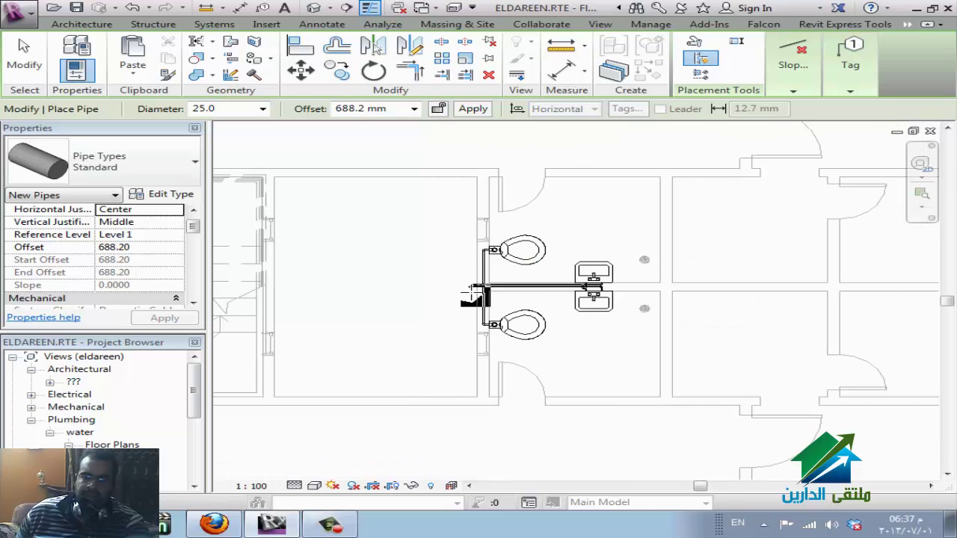
scroll(472, 296, "up", 1)
scroll(523, 321, "up", 2)
scroll(486, 341, "down", 1)
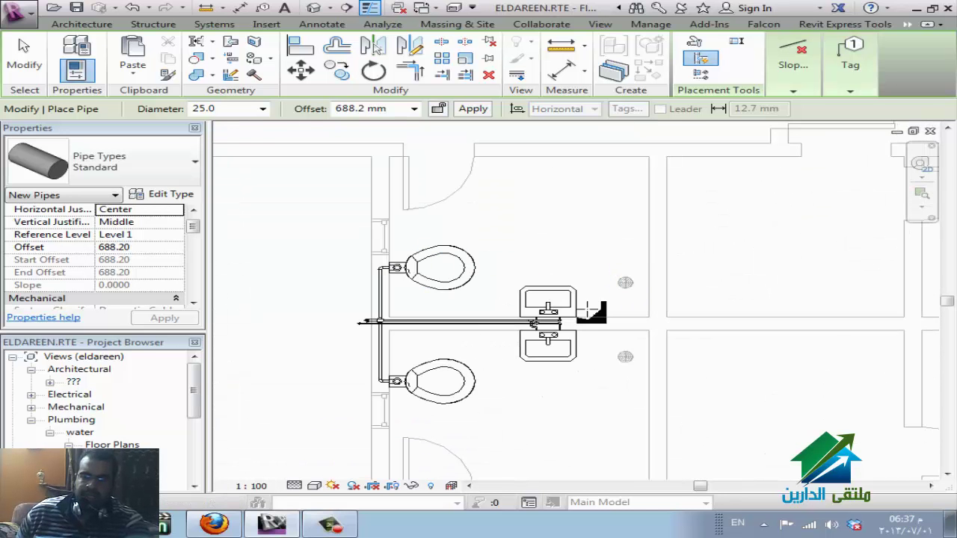
scroll(467, 411, "up", 2)
key("Escape")
key("Escape")
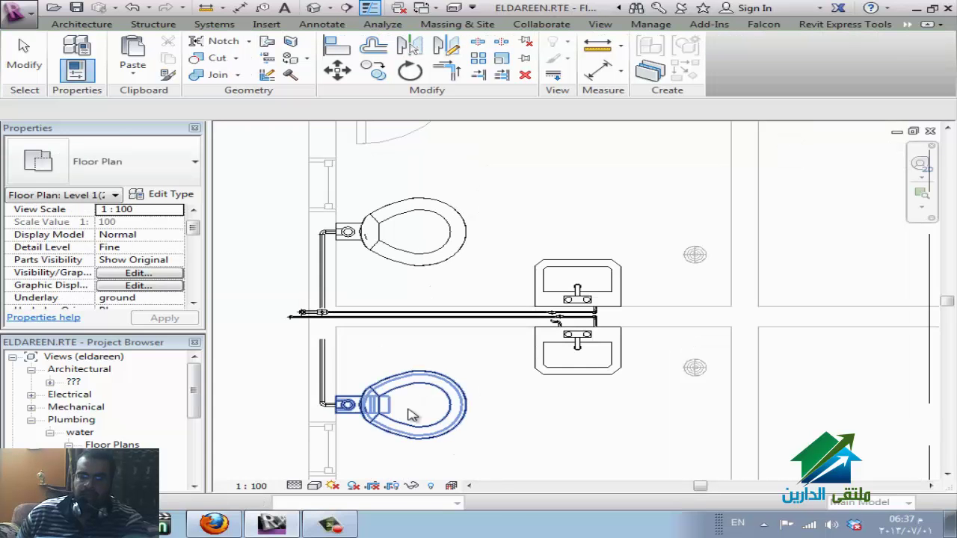
middle_click_drag(492, 410, 545, 392)
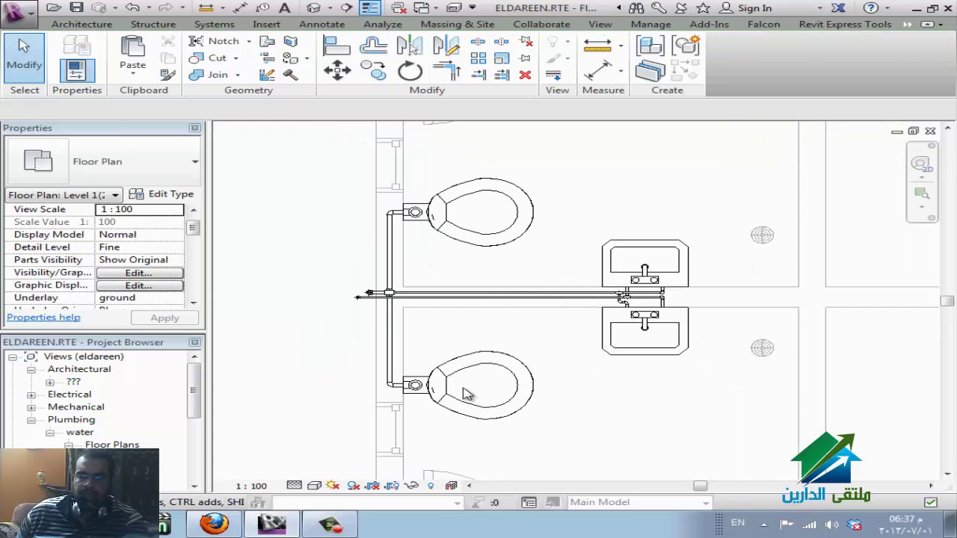
scroll(479, 394, "down", 1)
key("v")
key("v")
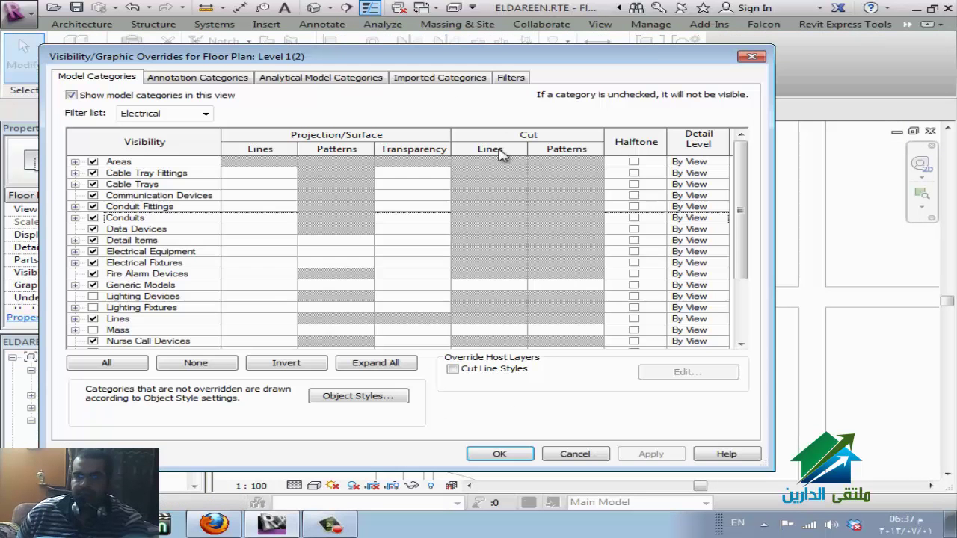
left_click(511, 79)
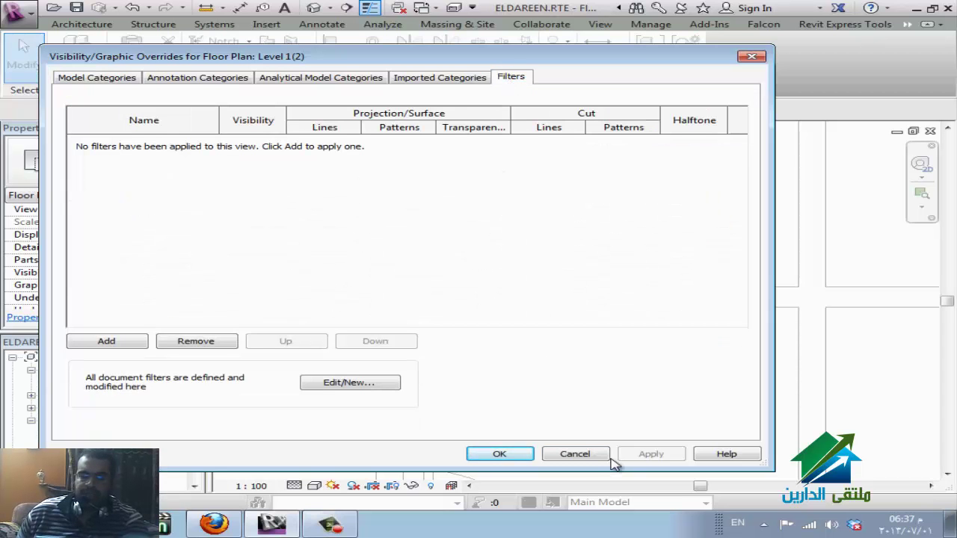
left_click(578, 456)
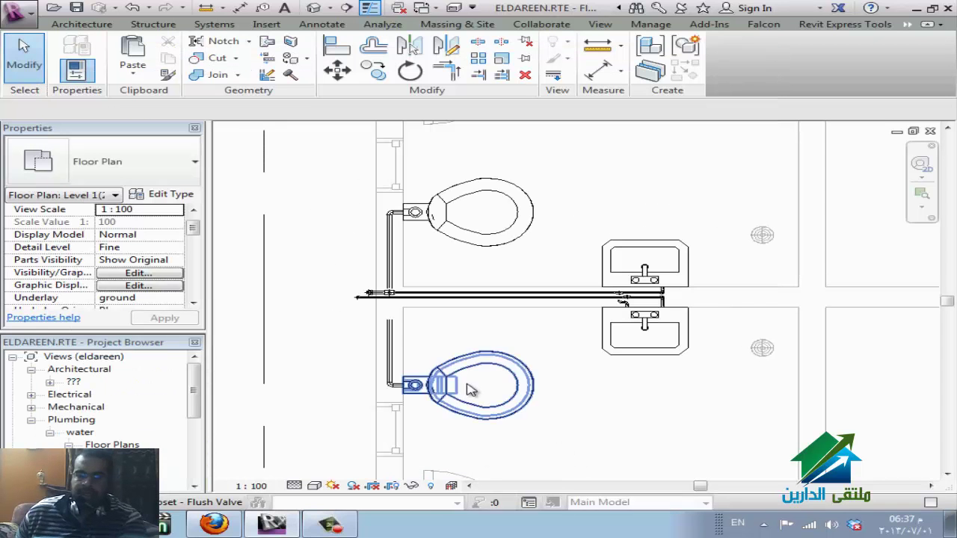
left_click(329, 524)
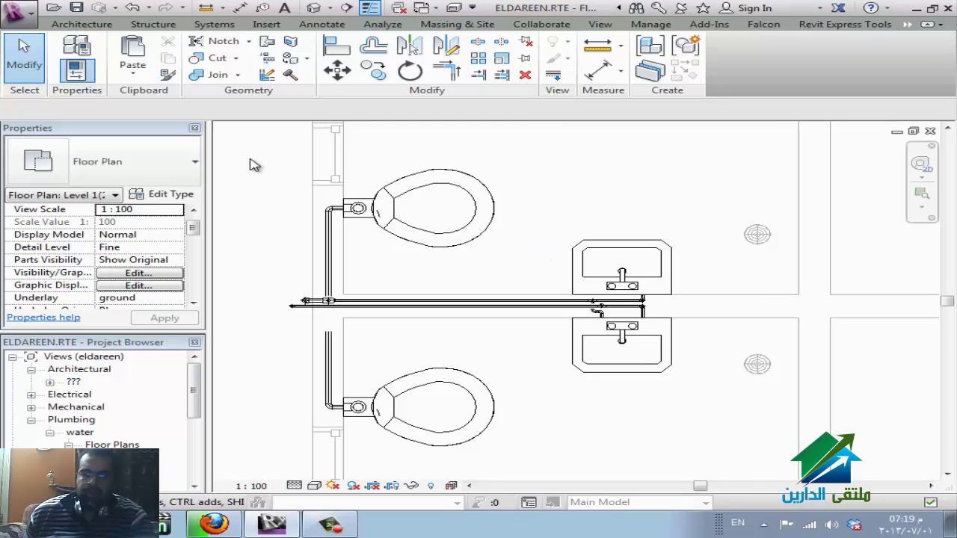
mouse_move(241, 154)
left_mouse_down()
mouse_move(680, 452)
mouse_move(598, 421)
left_mouse_up()
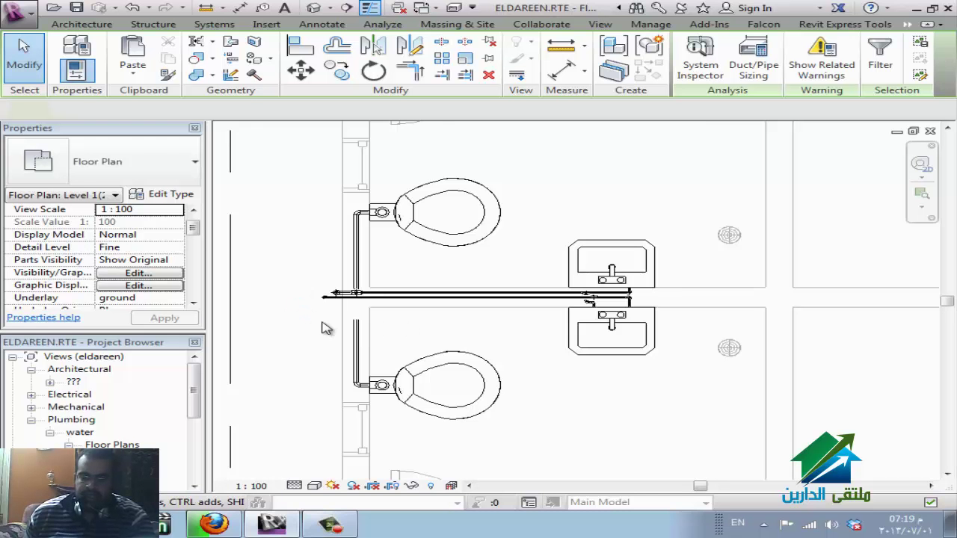
scroll(326, 329, "up", 3)
left_click_drag(292, 348, 394, 228)
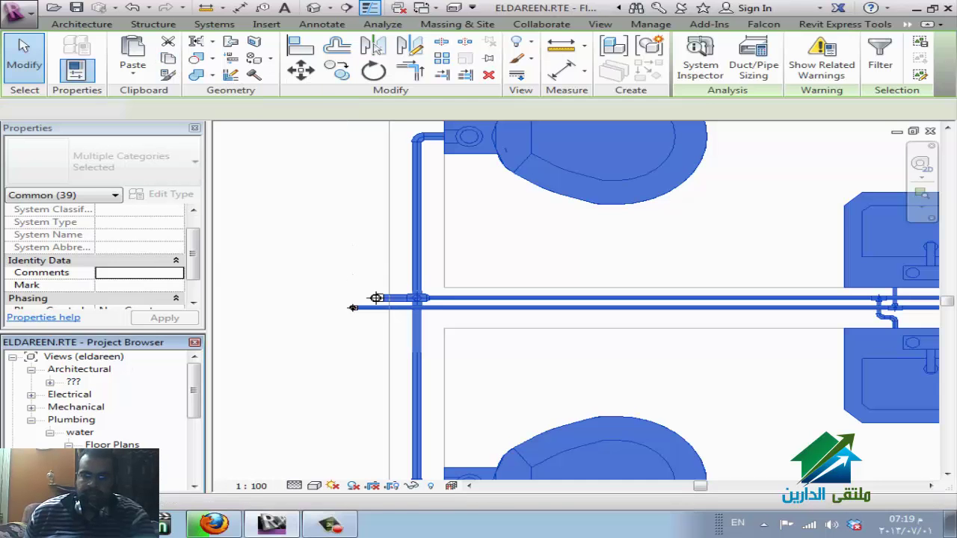
Uncheck Lighting Fixtures and Lighting Devices in the 2PL plan's Visibility/Graphic Overrides
key("Escape")
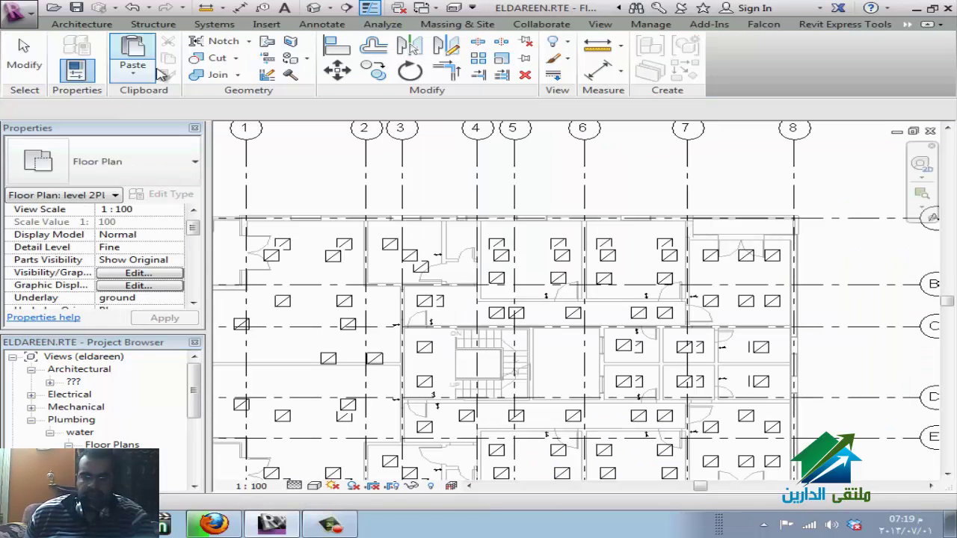
left_click(533, 320)
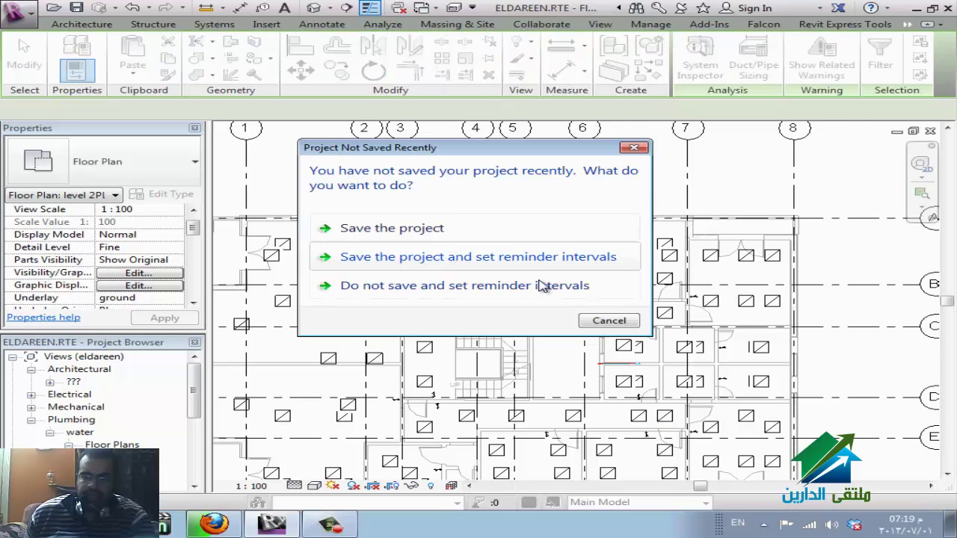
left_click(608, 321)
left_click(138, 273)
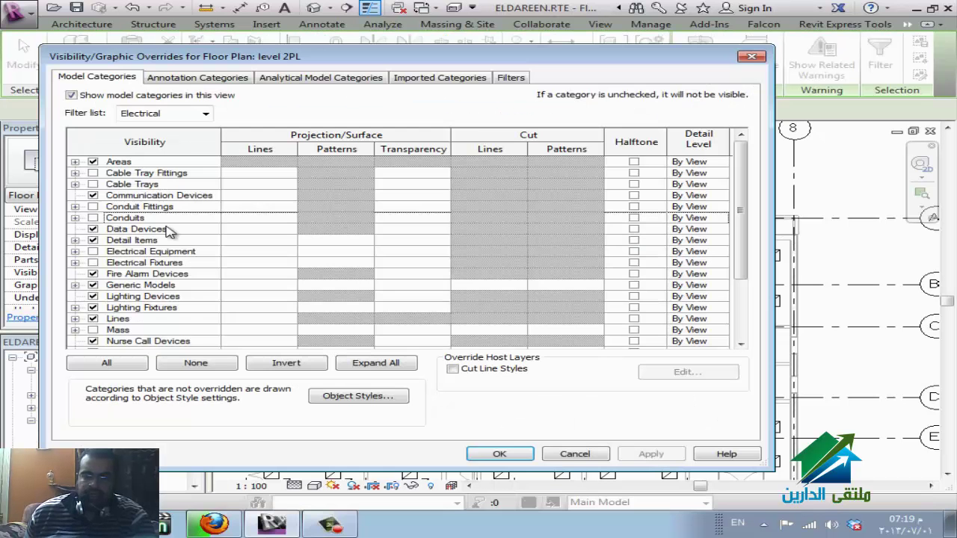
left_click(93, 308)
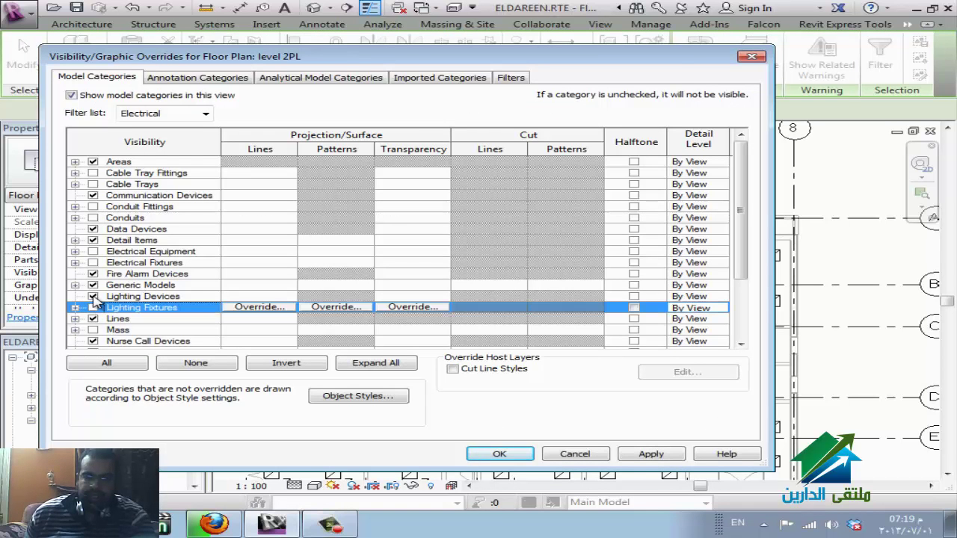
left_click(93, 296)
left_click(498, 454)
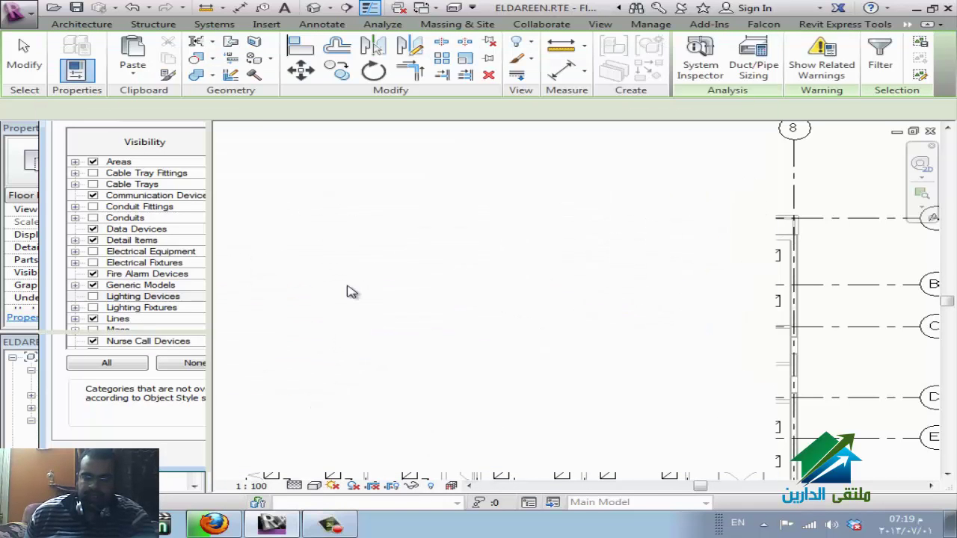
Paste the copied toilets, lavatories and supply pipes from the clipboard into the 2PL bathroom
left_click(151, 80)
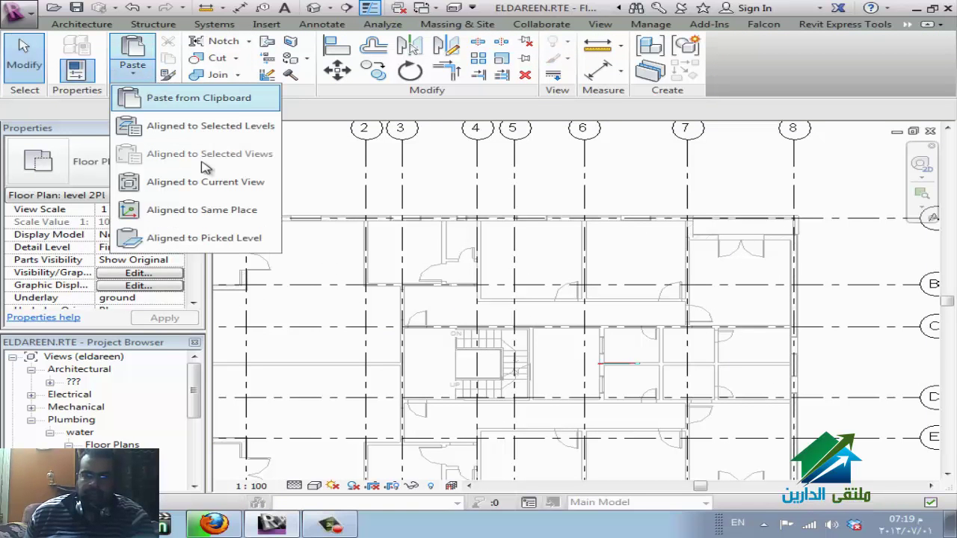
left_click(228, 189)
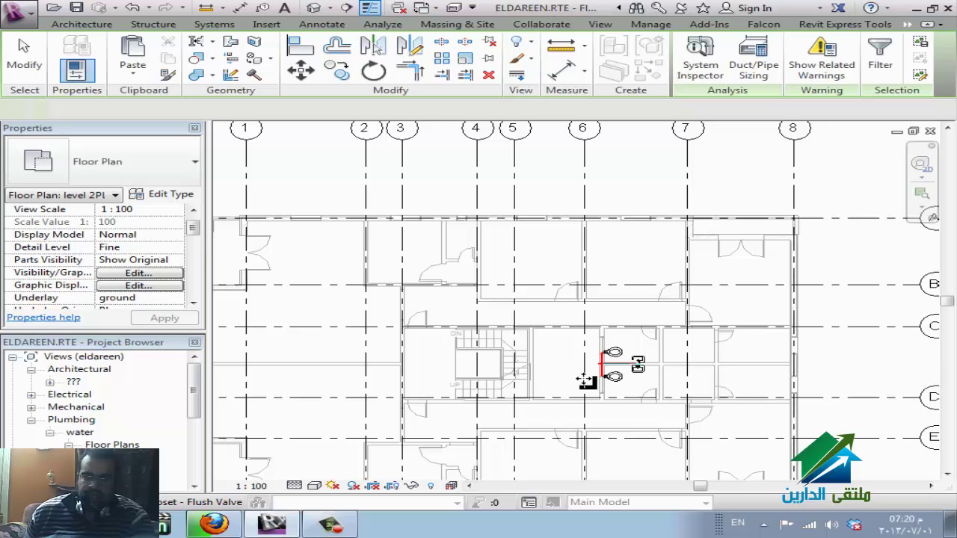
left_click(638, 364)
scroll(628, 378, "up", 5)
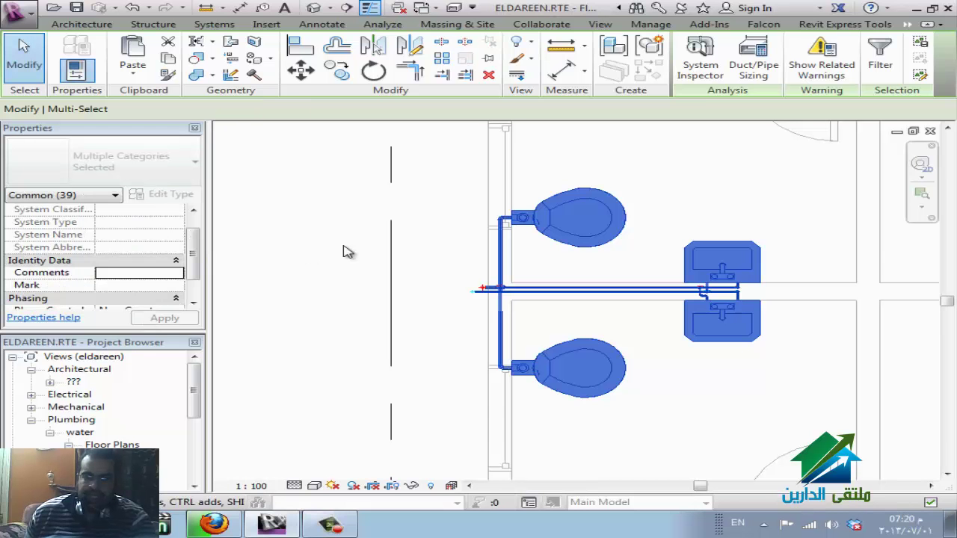
Set the level 2PL view's Underlay to None in Properties
key("Escape")
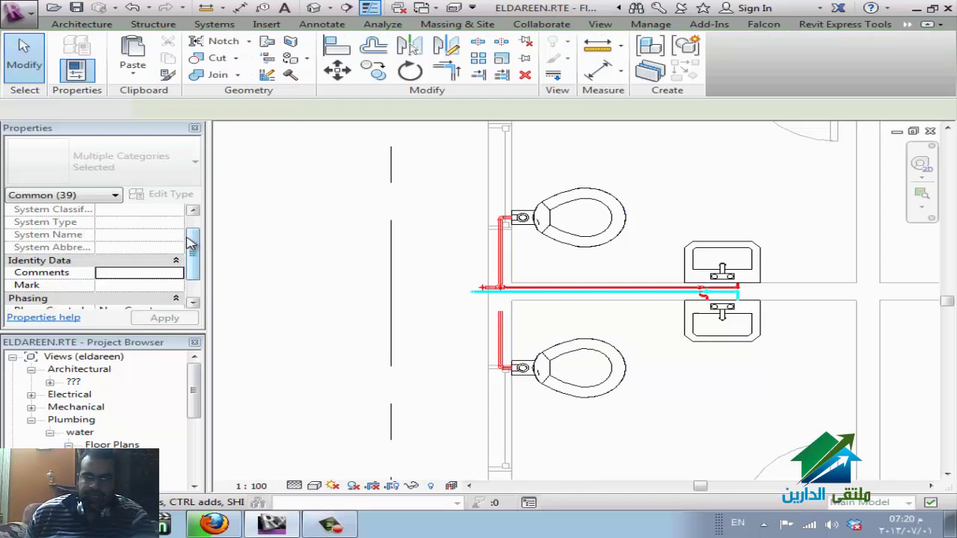
left_click_drag(194, 235, 198, 256)
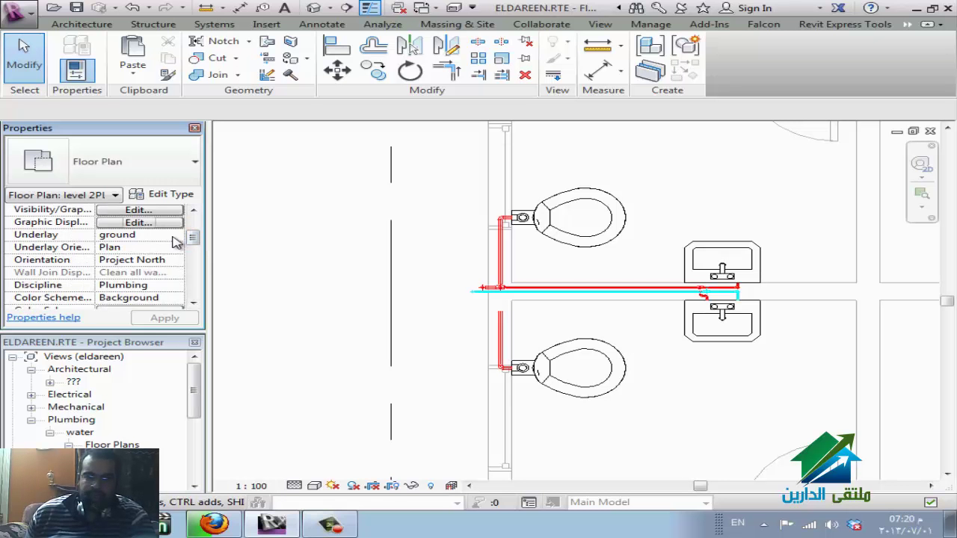
left_click(175, 240)
left_click(175, 239)
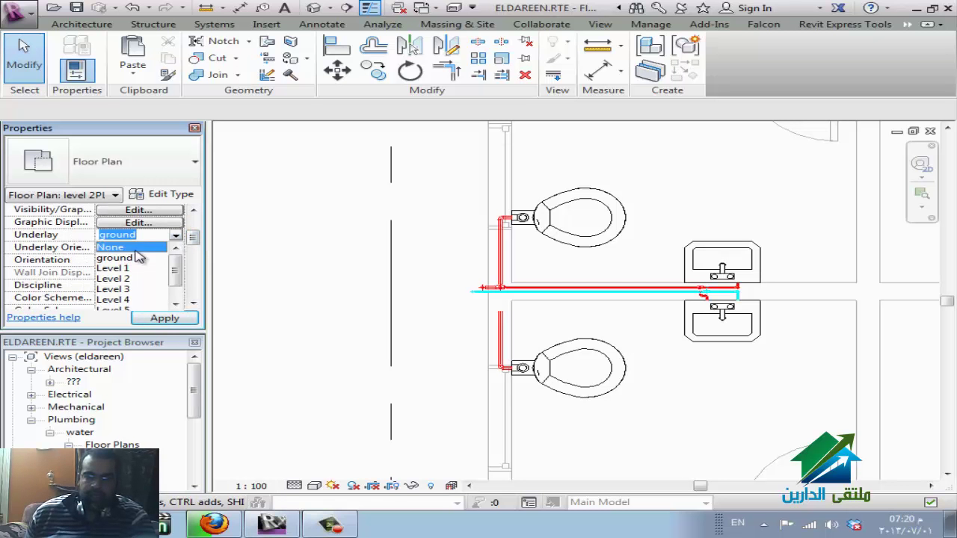
left_click(112, 247)
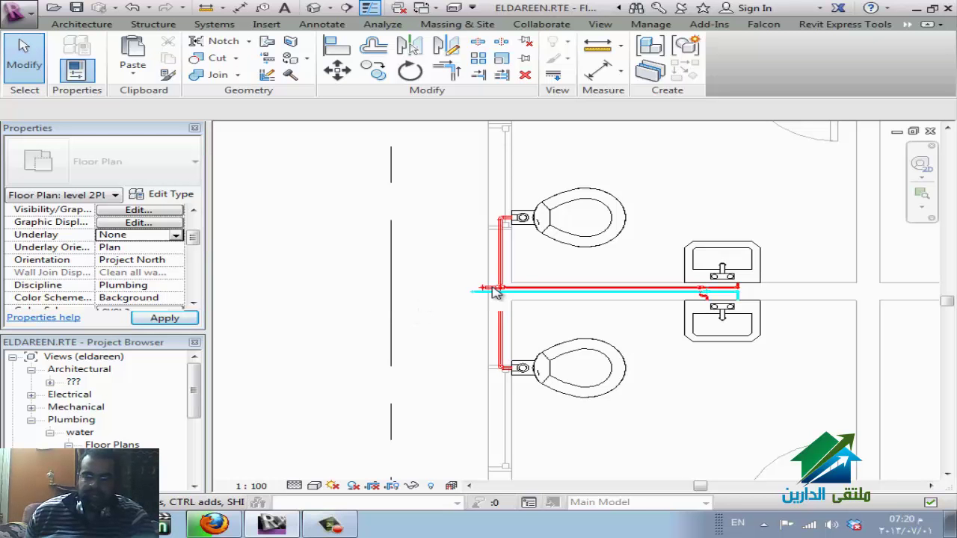
Adjust the elbow fittings at the left ends of the red and cyan pipes
scroll(492, 297, "up", 5)
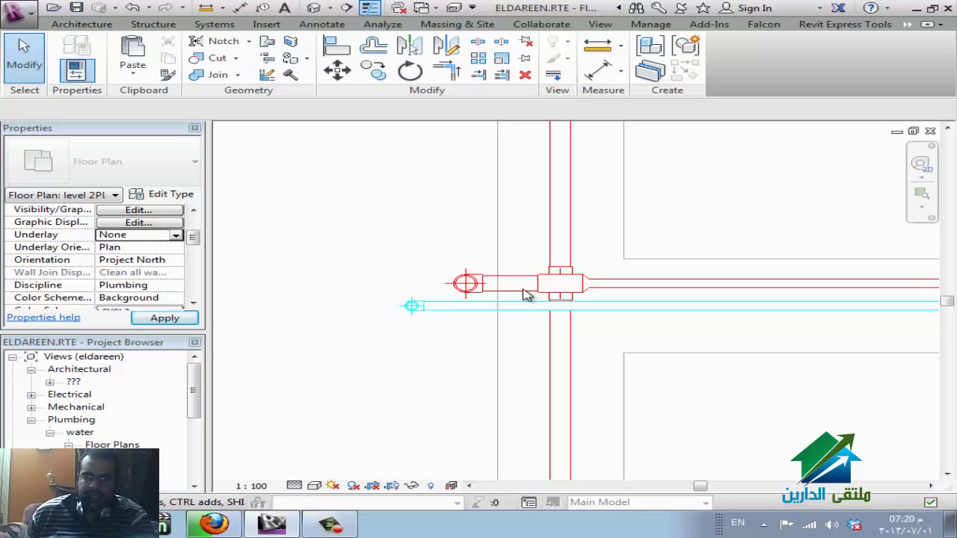
scroll(469, 299, "up", 1)
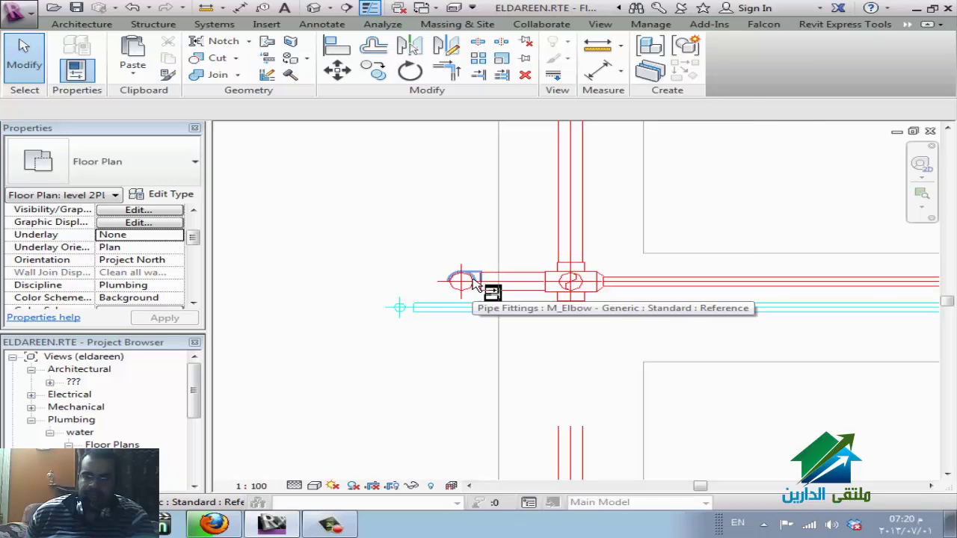
left_click(474, 284)
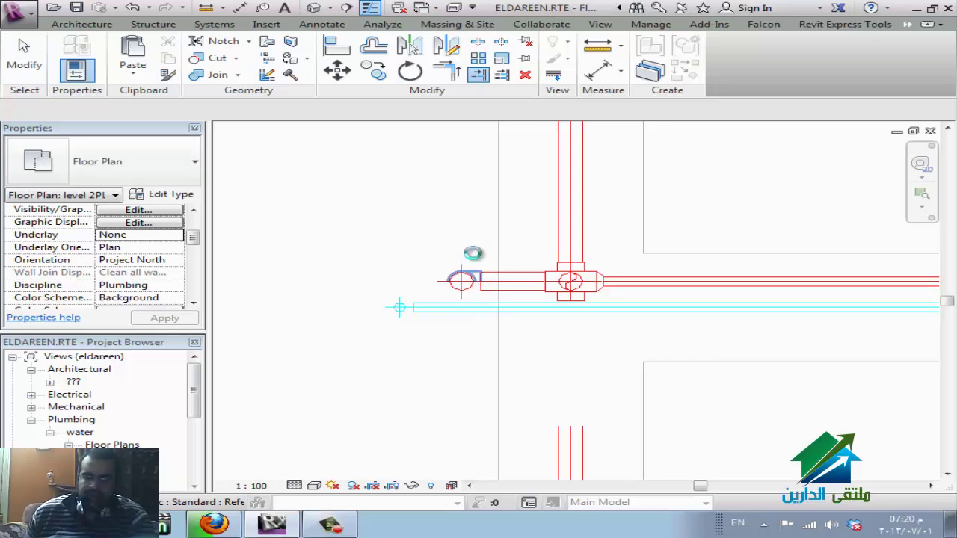
scroll(473, 254, "up", 1)
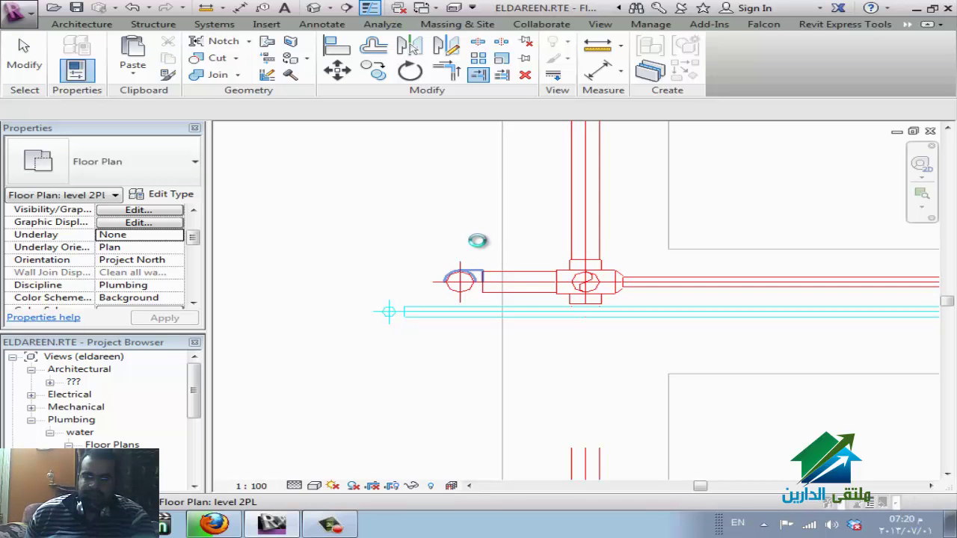
scroll(471, 282, "up", 2)
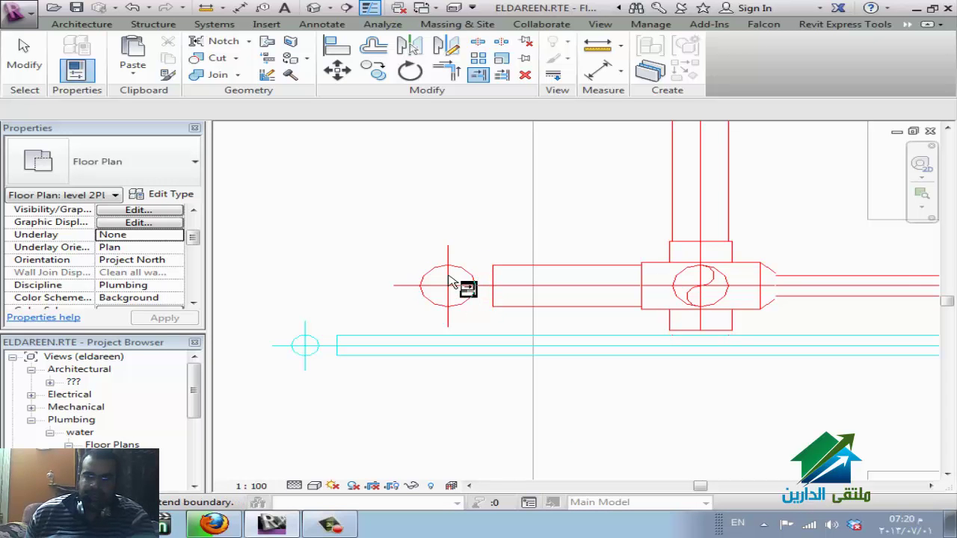
left_click(448, 286)
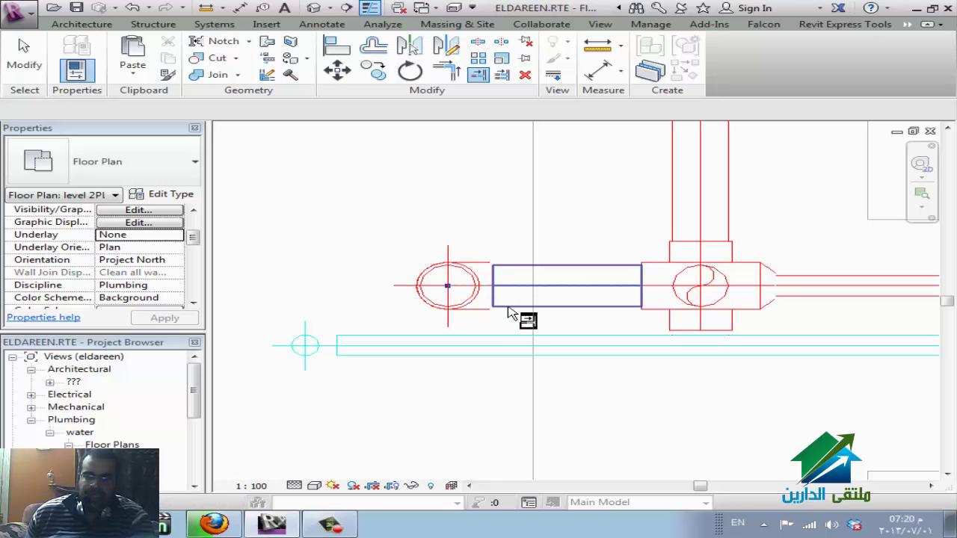
left_click(534, 366)
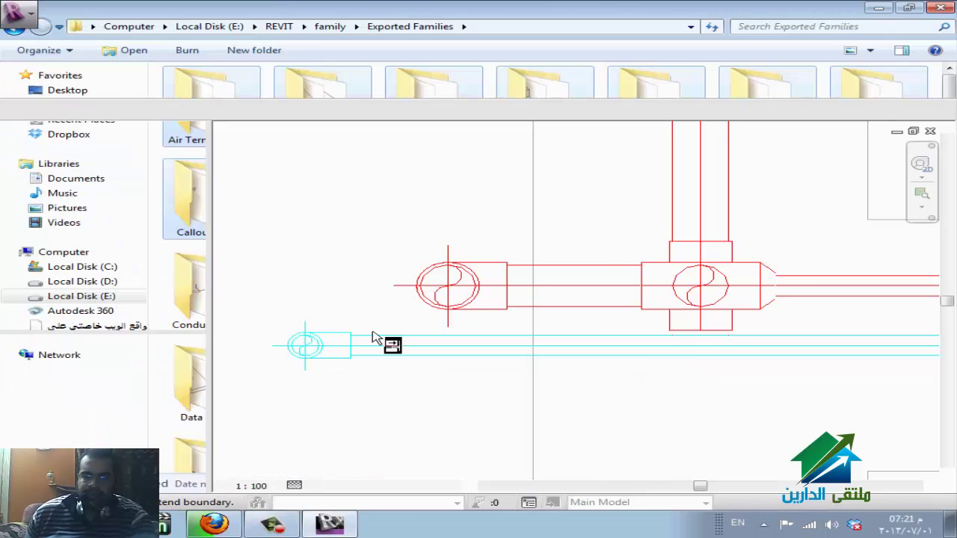
Bring the Revit plan window forward and show the Systems ribbon tools
left_click(320, 528)
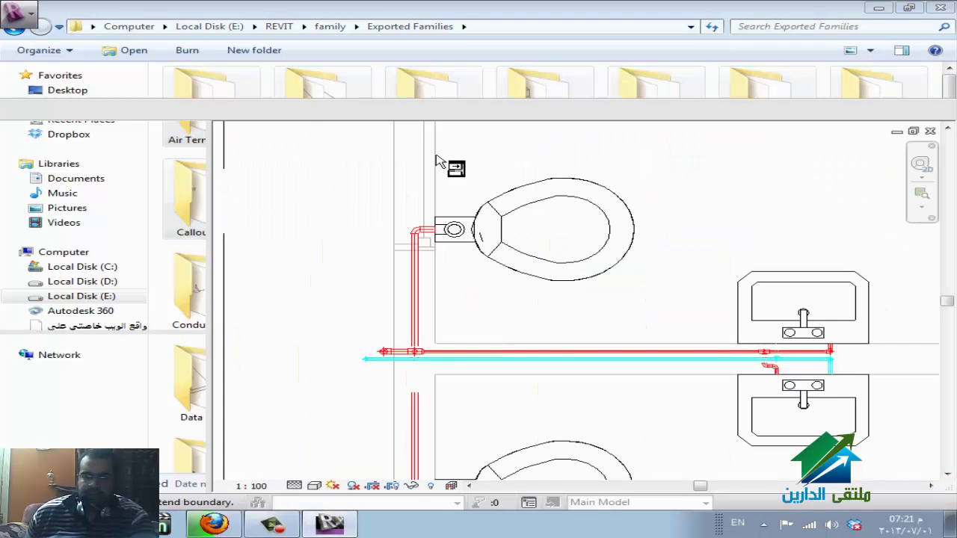
left_click(229, 29)
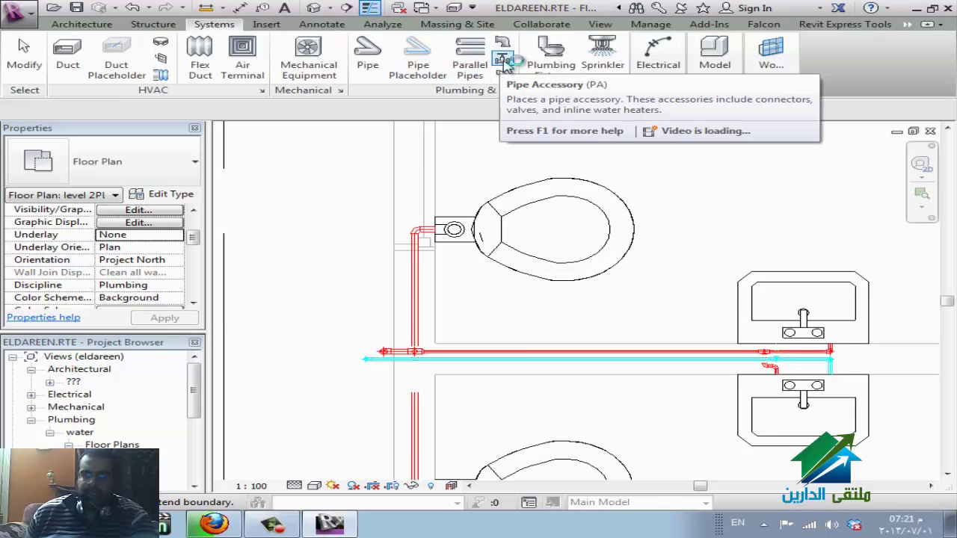
Load a pipe accessory family from E:\REVIT Exported Families, opening the Pipe Accessories folder
left_click(504, 61)
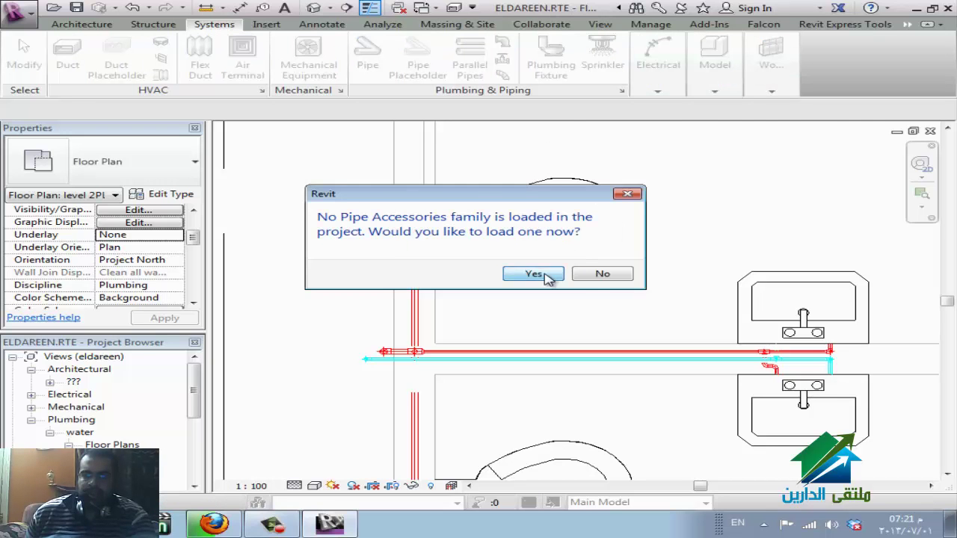
left_click(546, 275)
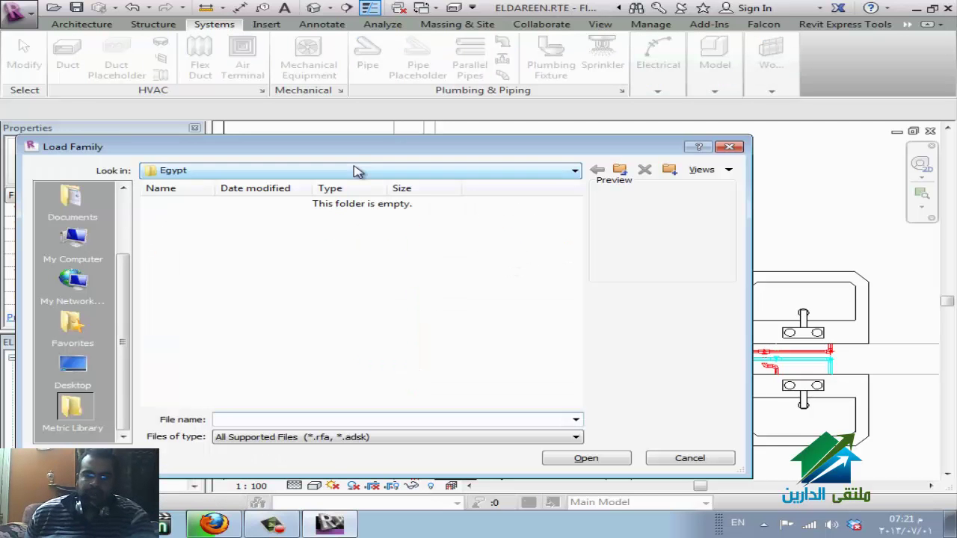
left_click(358, 170)
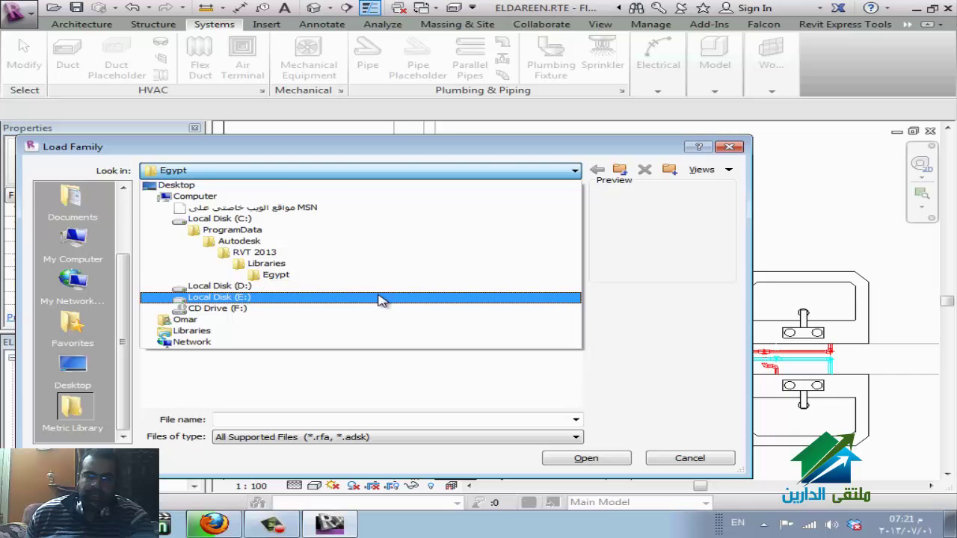
left_click(379, 298)
double_click(249, 349)
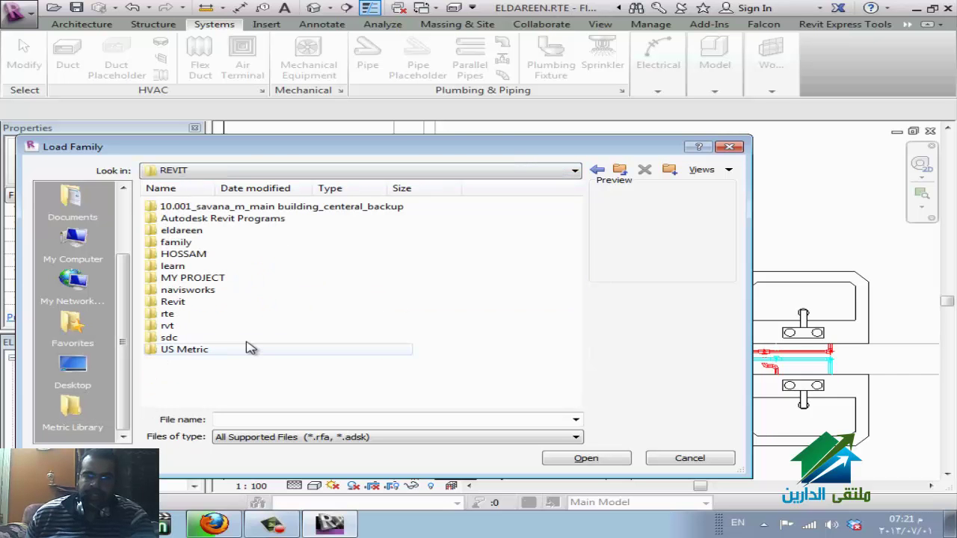
double_click(222, 243)
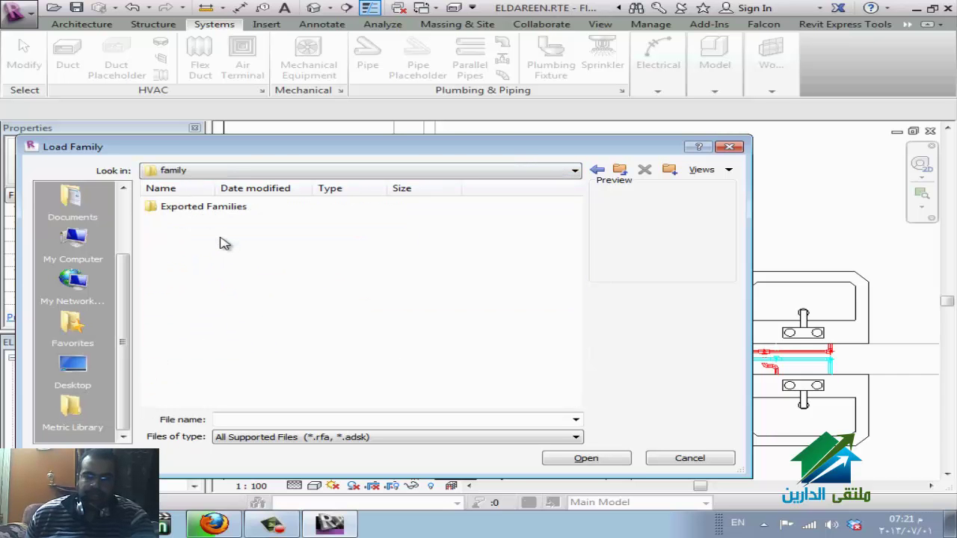
double_click(221, 211)
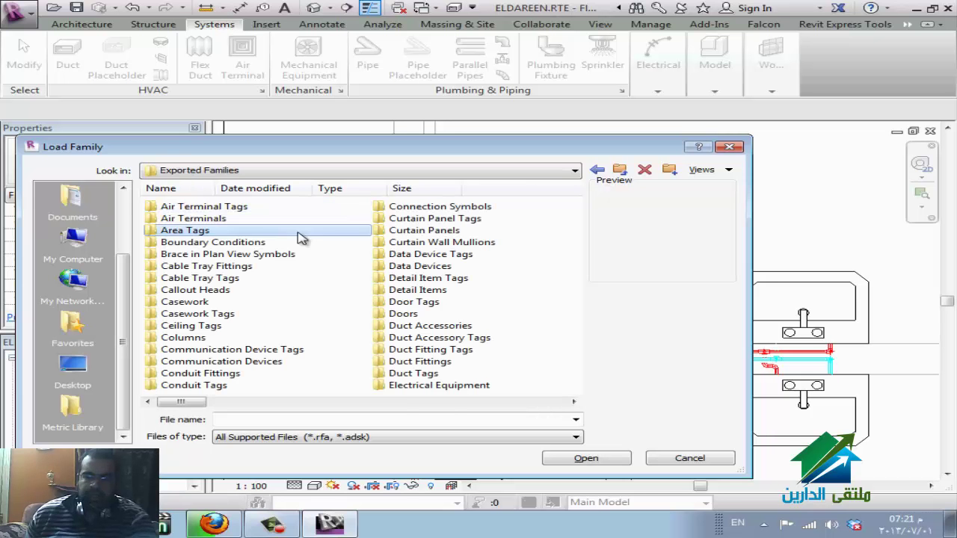
scroll(299, 236, "down", 3)
key("Down")
key("Down")
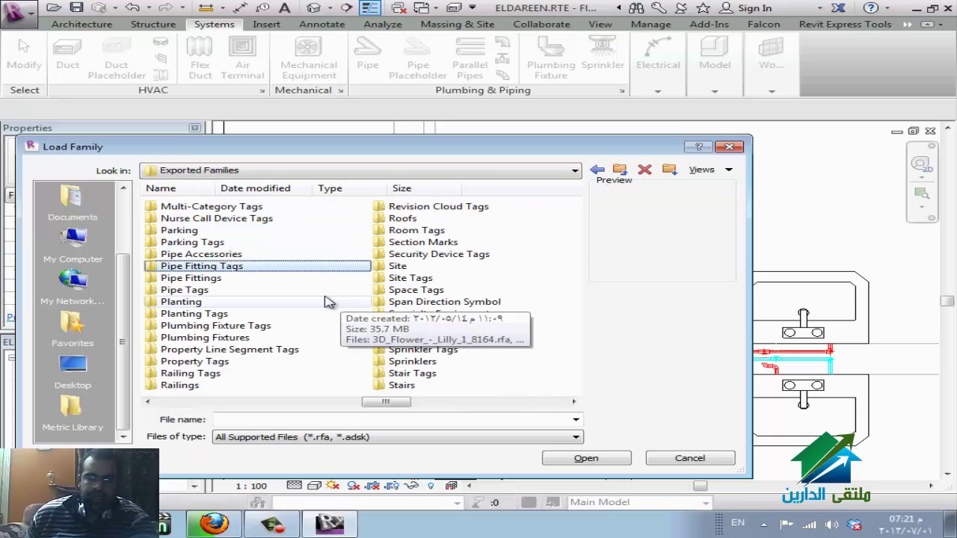
key("Down")
key("Down")
key("Down")
double_click(224, 255)
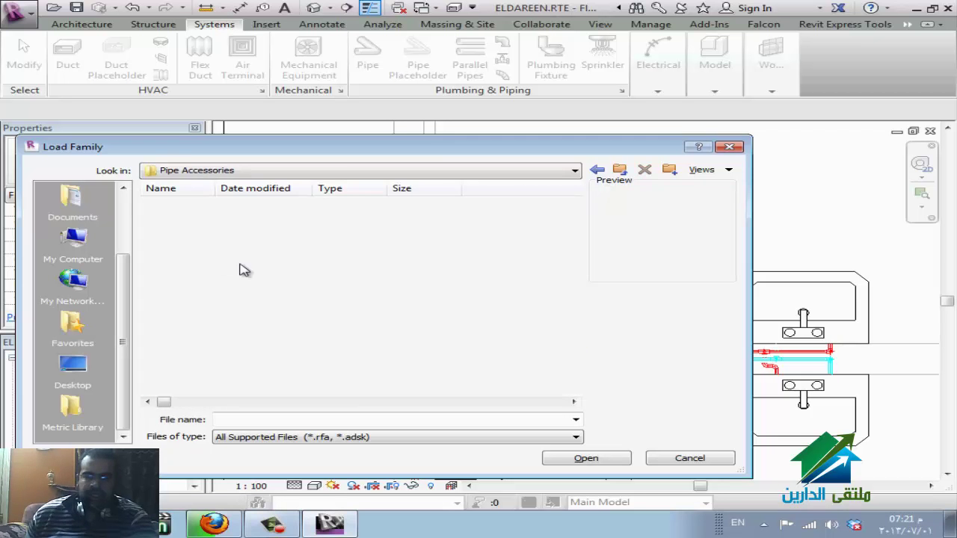
Scroll through the Pipe Accessories files to the Gate Valve - 2-12 Inch family
left_click(247, 268)
scroll(293, 292, "down", 2)
scroll(292, 292, "down", 2)
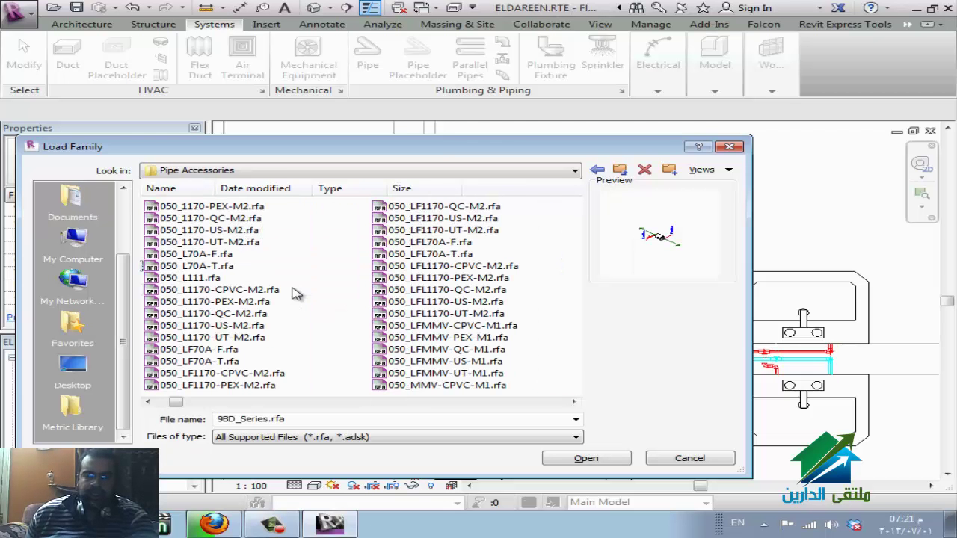
scroll(292, 292, "down", 2)
scroll(296, 294, "down", 2)
scroll(295, 294, "down", 2)
scroll(292, 296, "down", 2)
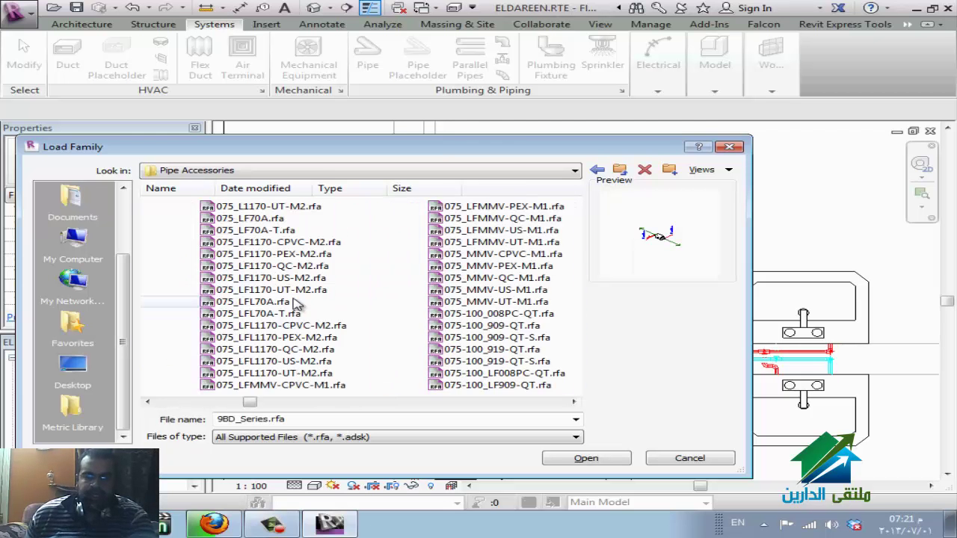
scroll(293, 298, "down", 2)
scroll(296, 302, "down", 2)
scroll(295, 303, "down", 3)
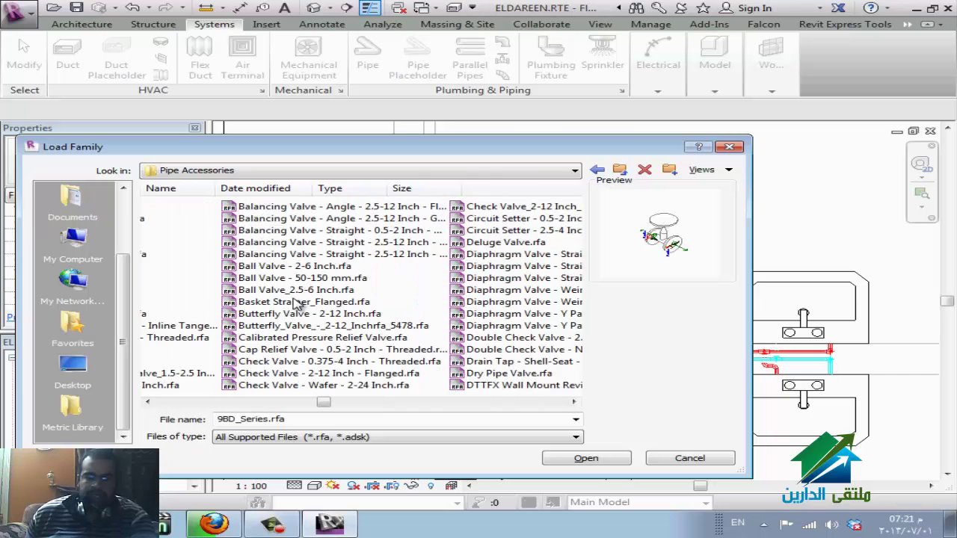
key("g")
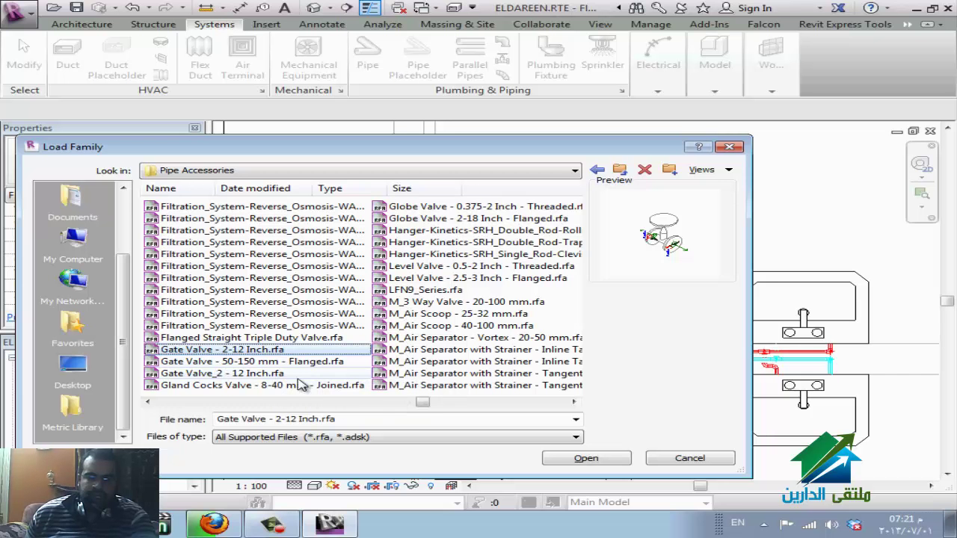
key("Down")
key("Down")
key("Down")
key("Down")
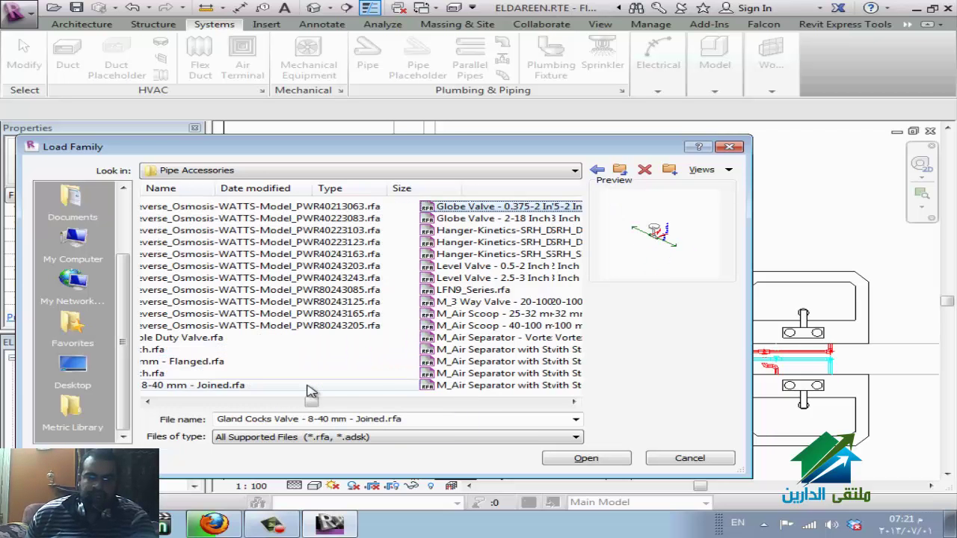
Compare valve and hanger previews, then load Gate Valve - 2-12 Inch.rfa
key("Down")
key("Up")
key("Up")
key("Up")
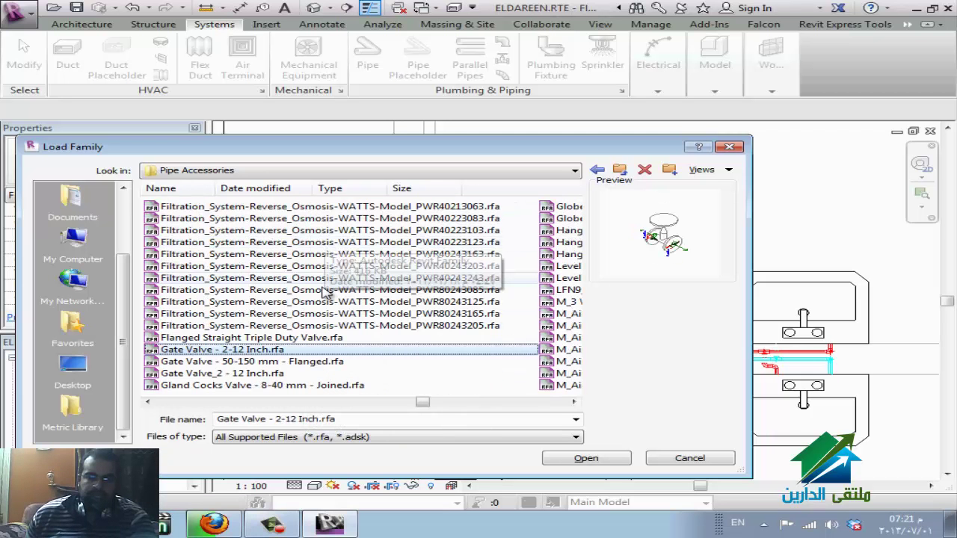
left_click(251, 372)
key("Down")
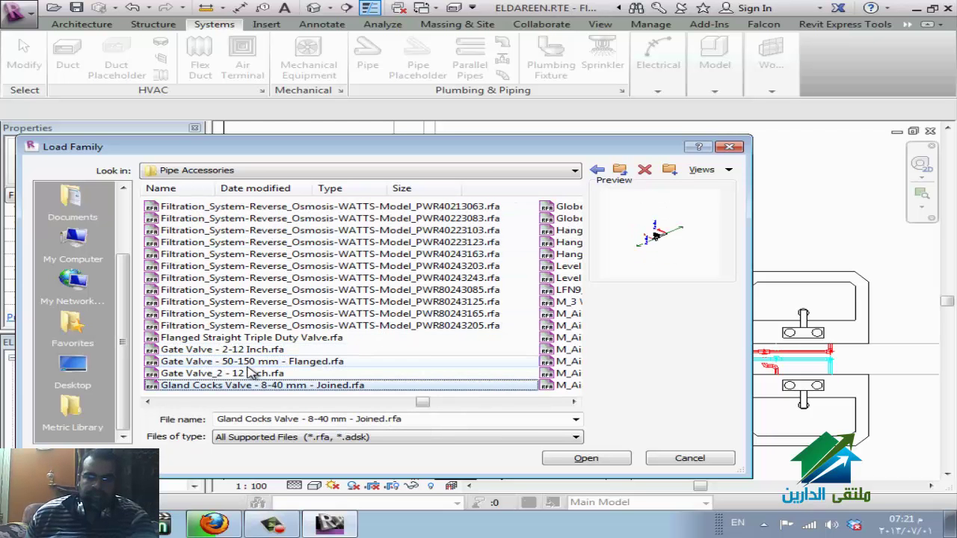
key("Down")
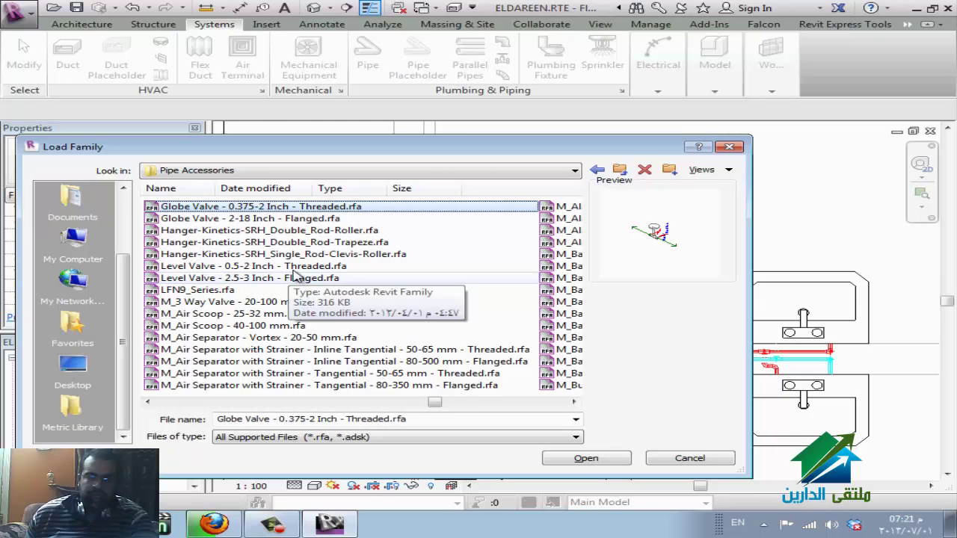
left_click(284, 267)
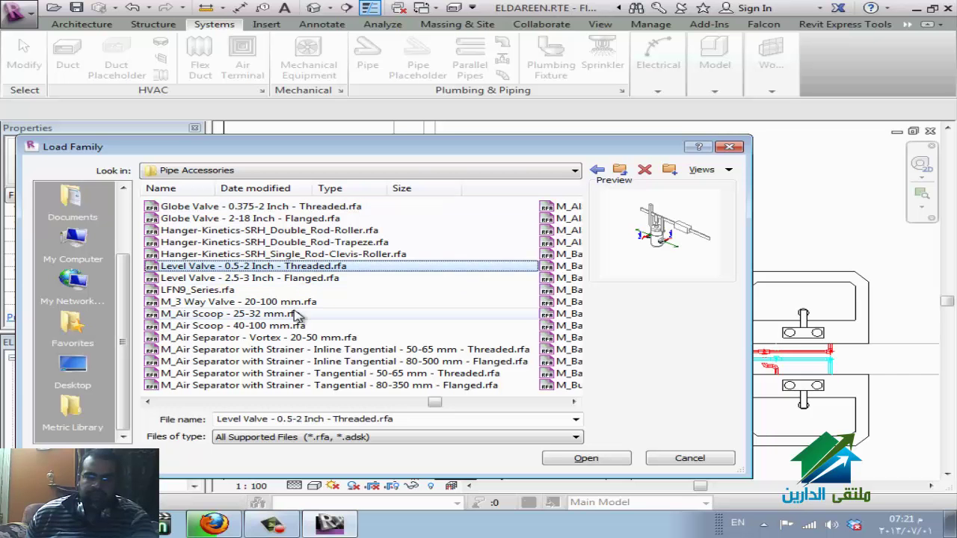
left_click(273, 242)
left_click(273, 230)
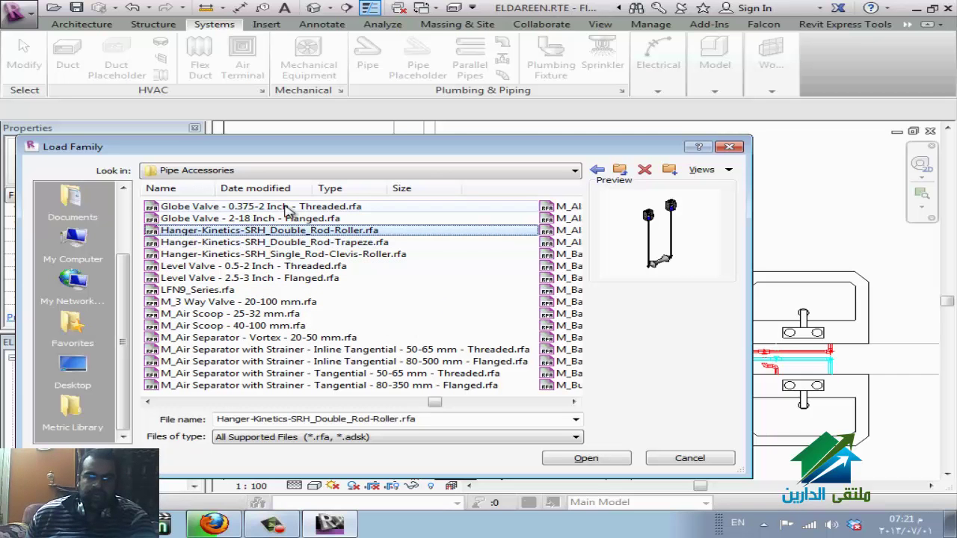
left_click(254, 206)
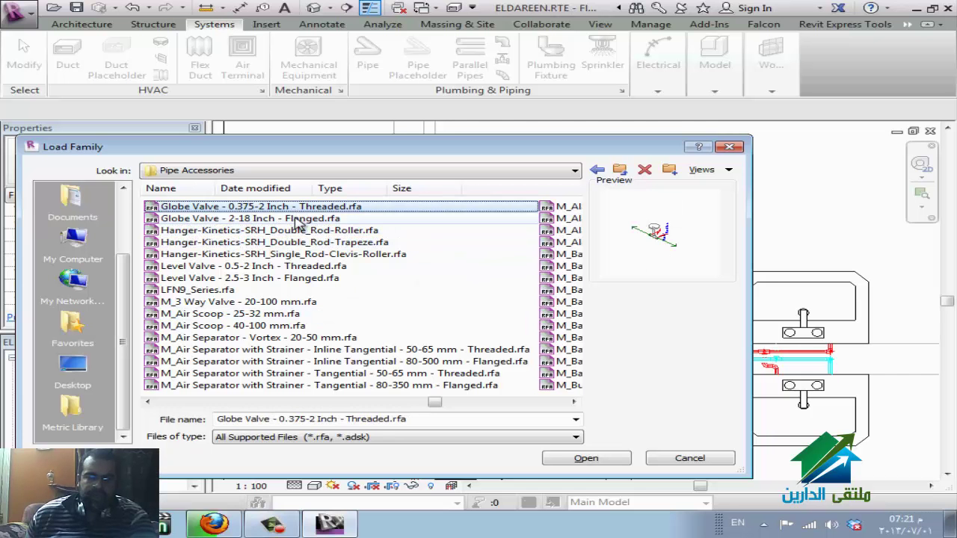
scroll(357, 361, "up", 2)
left_click(261, 350)
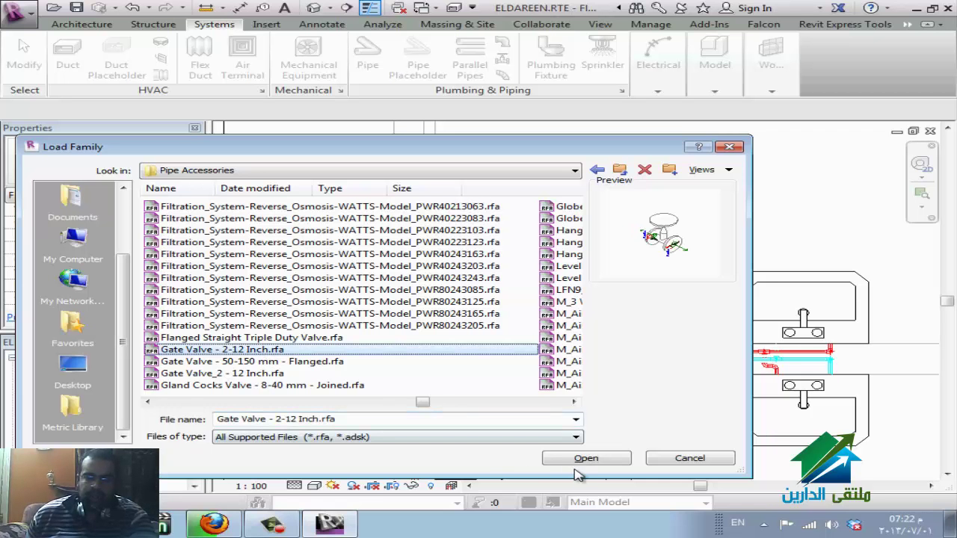
left_click(582, 460)
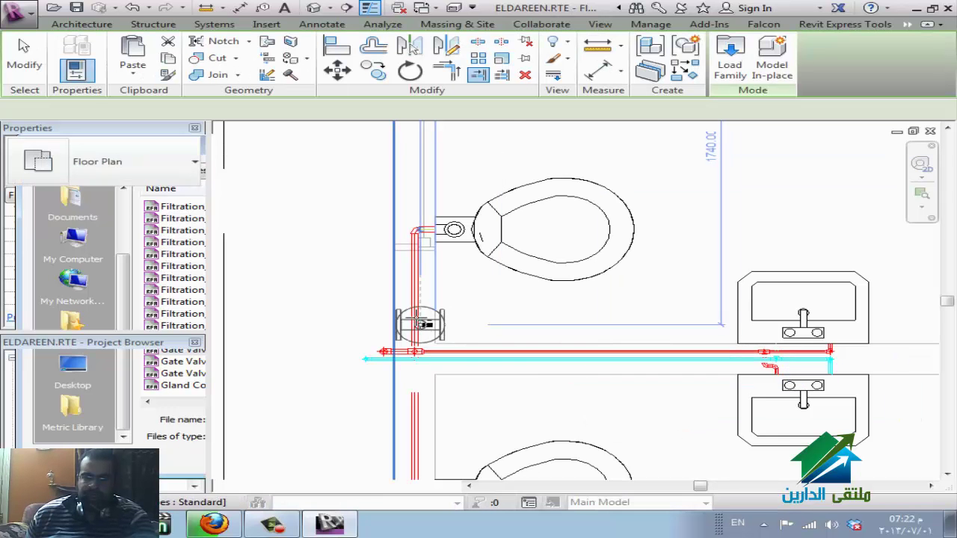
Choose the Gate Valve 2" type and place valves on the vertical and horizontal red supply pipes
left_click(415, 317)
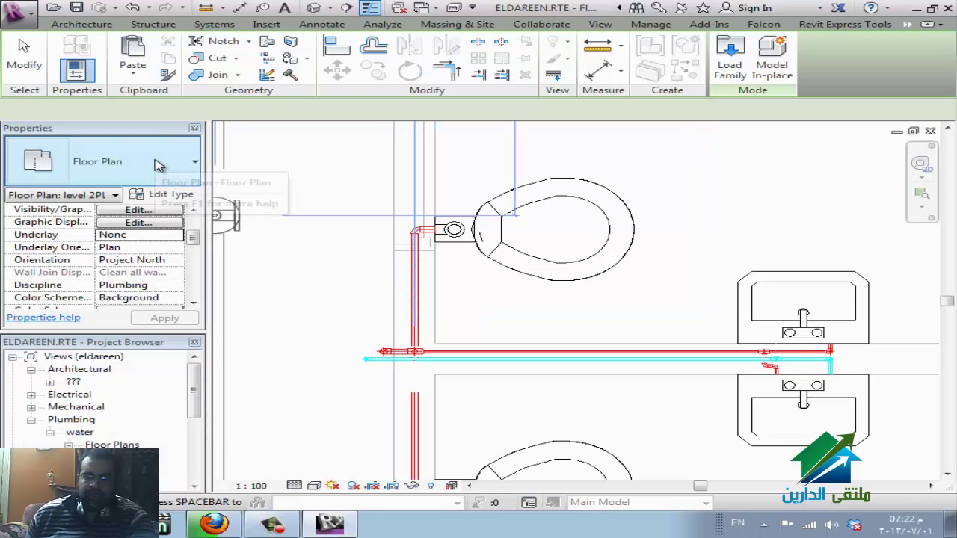
left_click(195, 168)
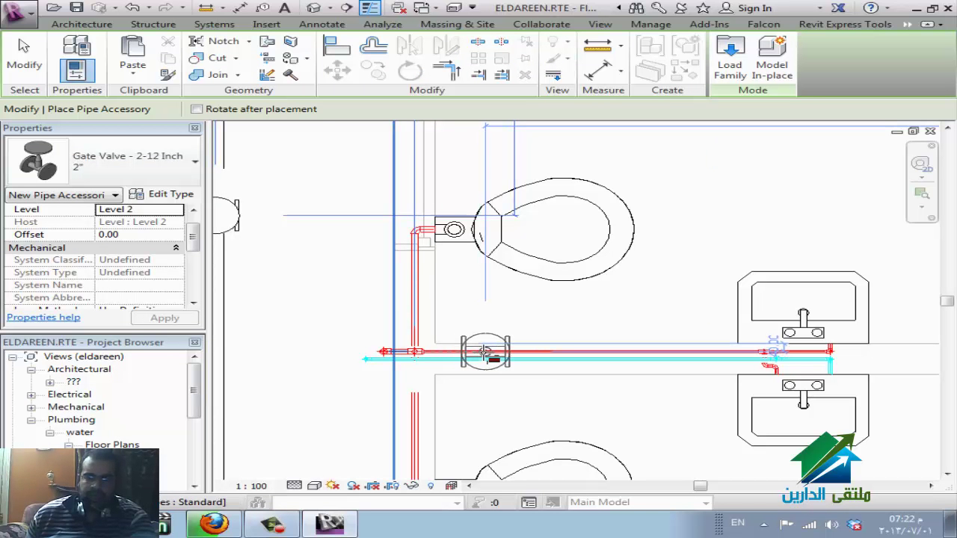
scroll(488, 351, "up", 3)
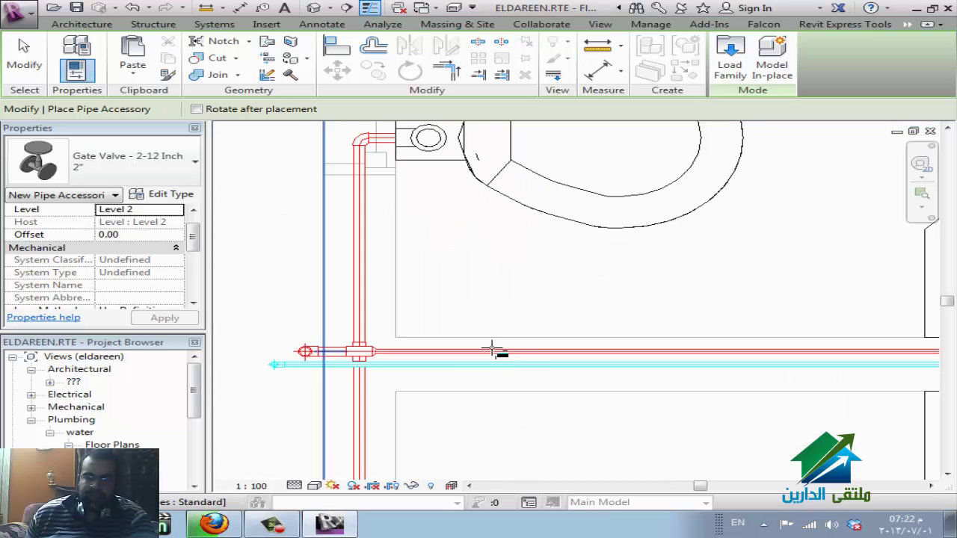
scroll(492, 350, "up", 1)
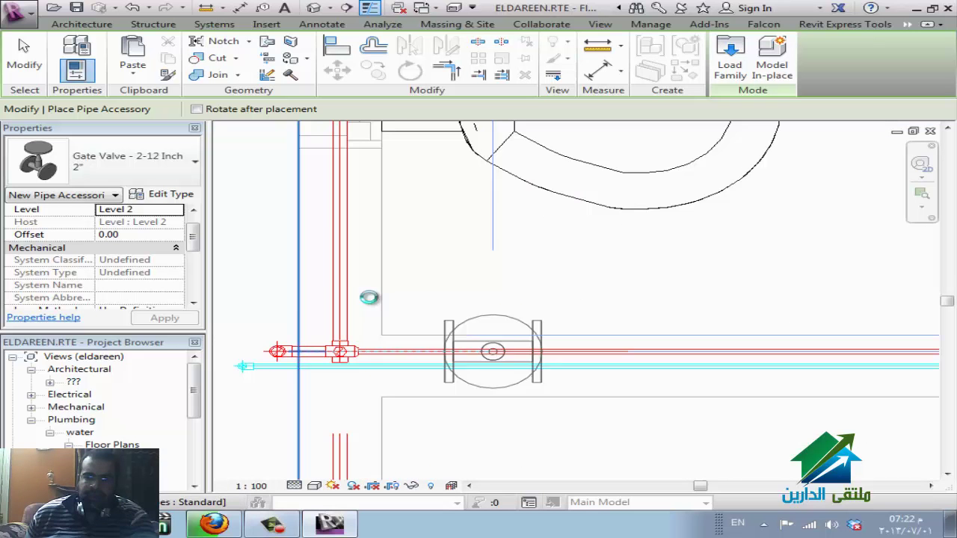
left_click(339, 272)
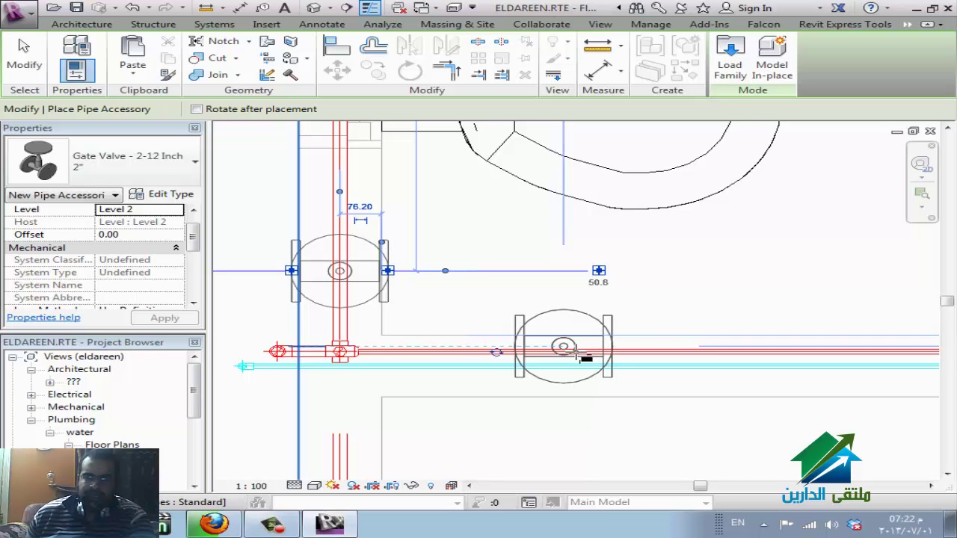
scroll(595, 352, "up", 2)
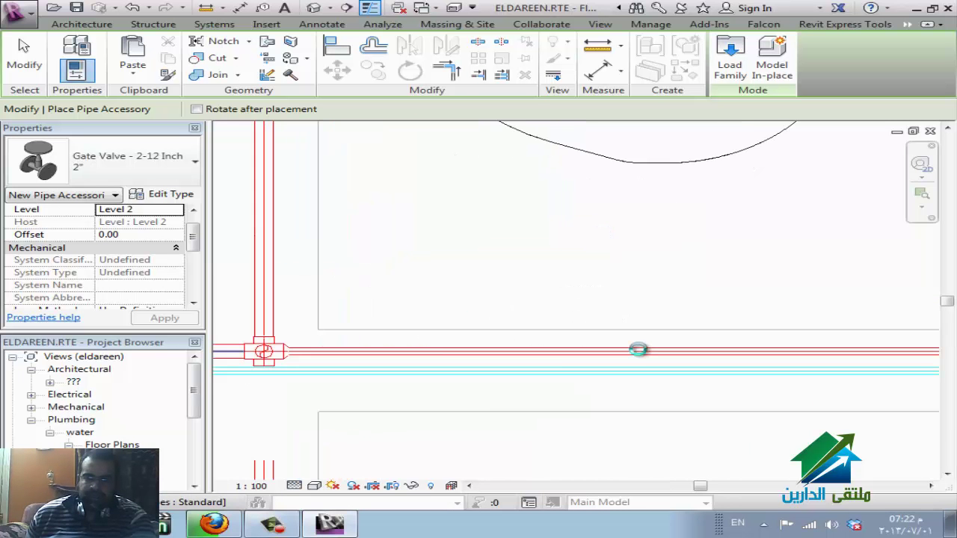
left_click(641, 351)
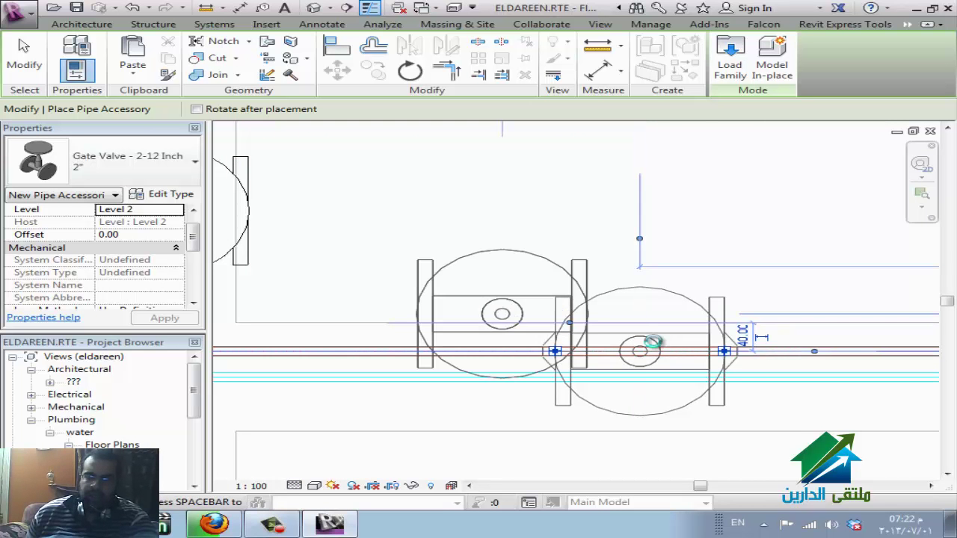
key("ctrl+z")
key("ctrl+z")
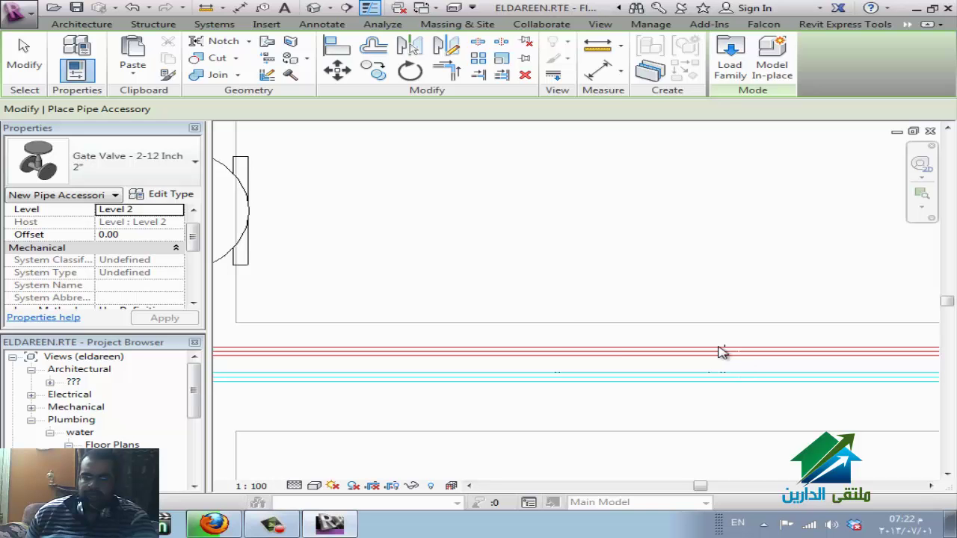
key("Escape")
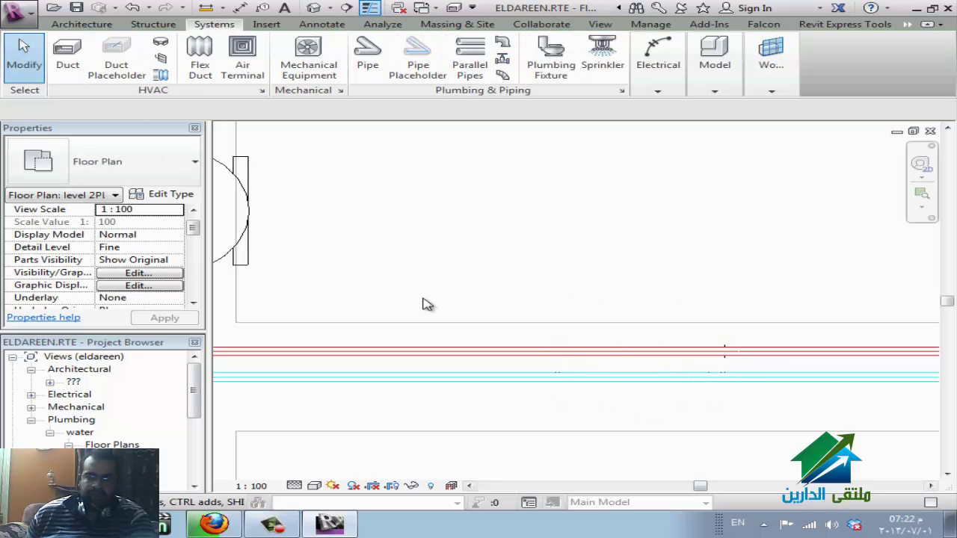
Switch the plan to Wireframe and delete the gate valve on the vertical supply pipe
left_click(318, 486)
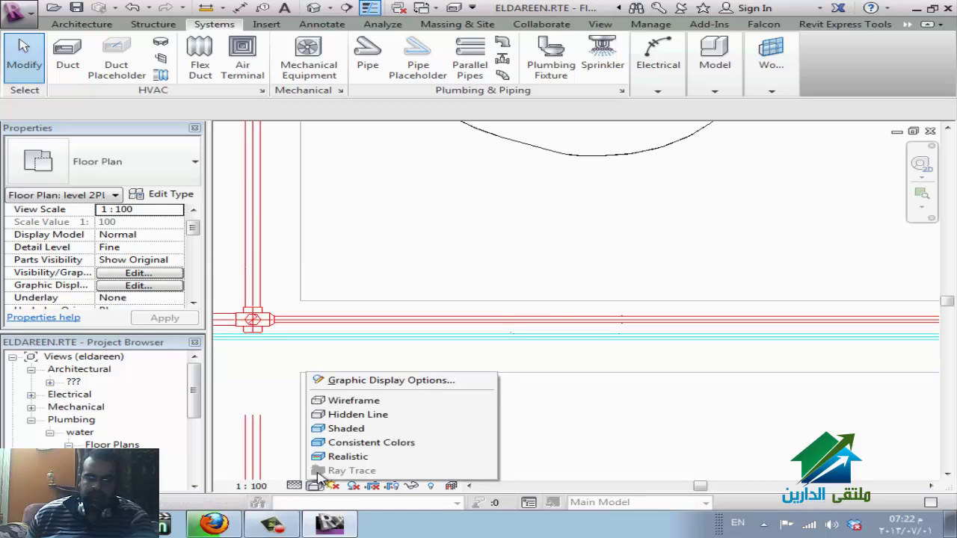
left_click(346, 399)
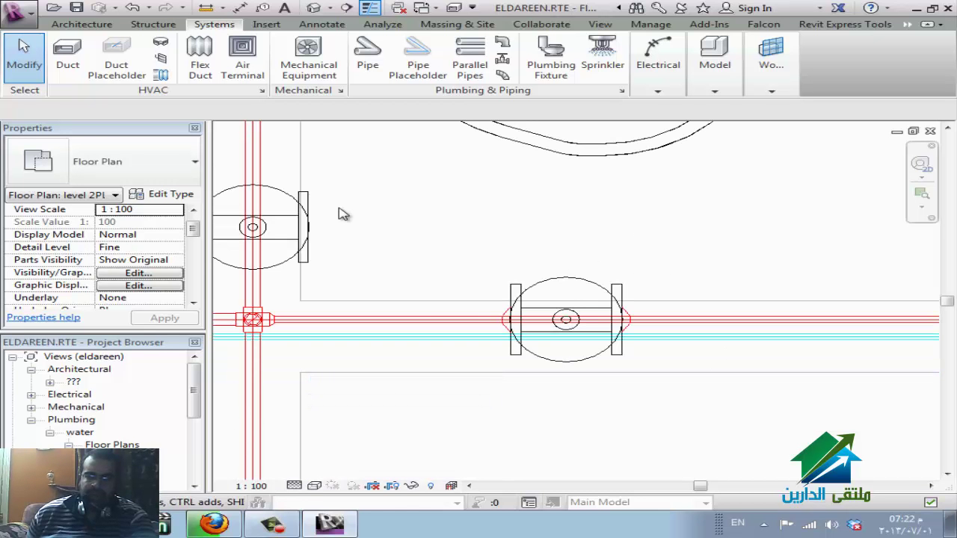
left_click(351, 227)
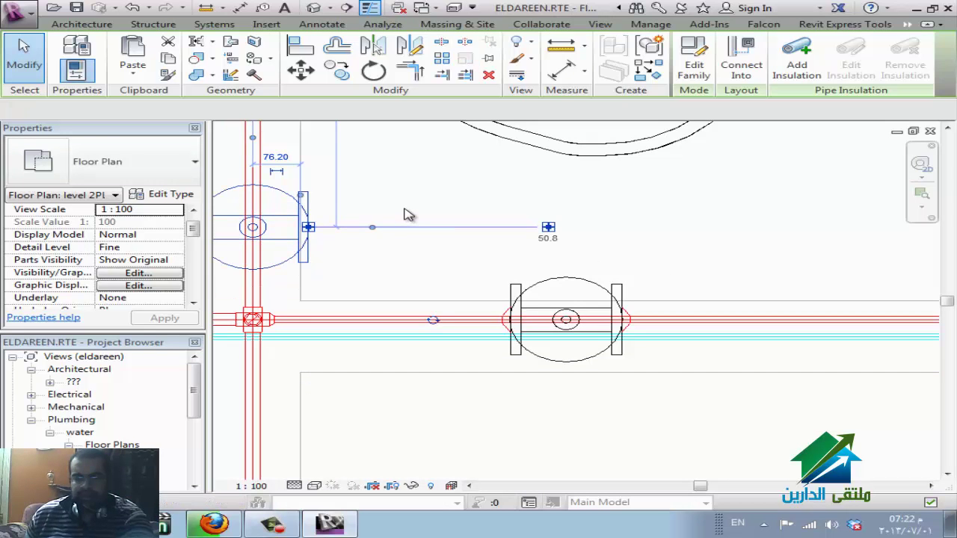
key("Delete")
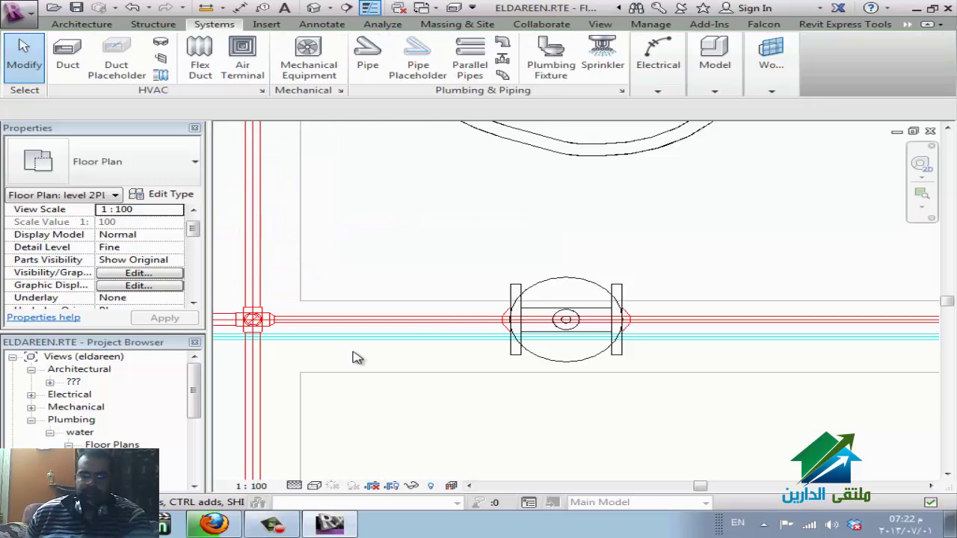
scroll(356, 358, "down", 2)
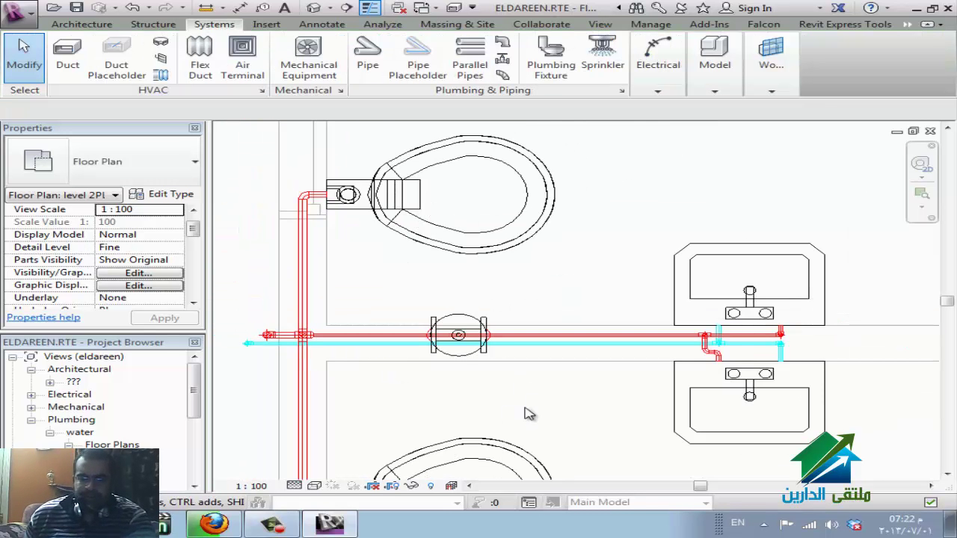
scroll(561, 405, "down", 1)
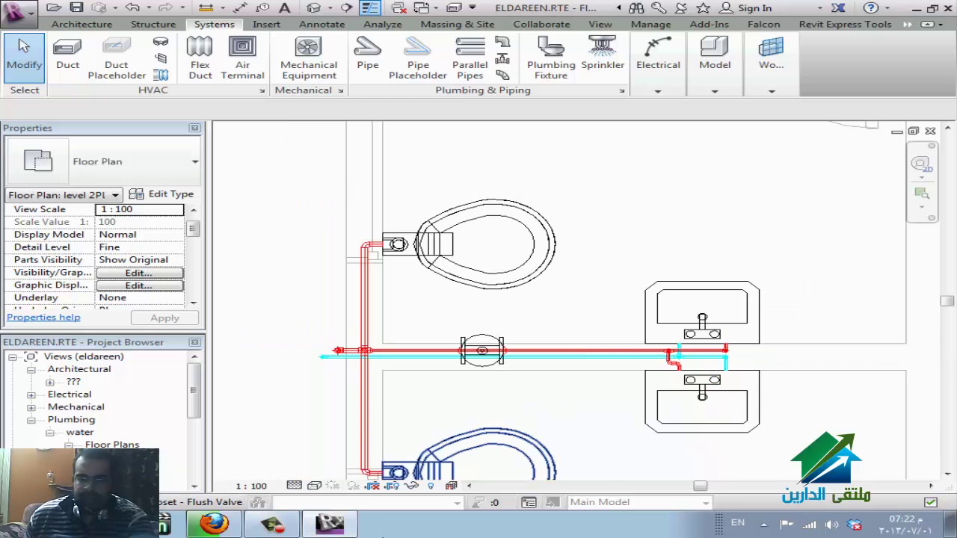